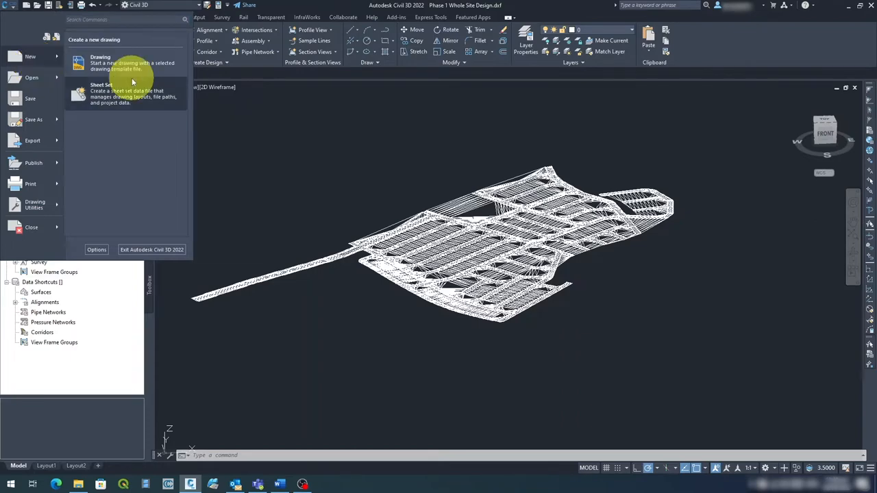
# Create a new drawing from the _Autodesk Civil 3D (Metric) NCS.dwt template
pyautogui.click(121, 67)
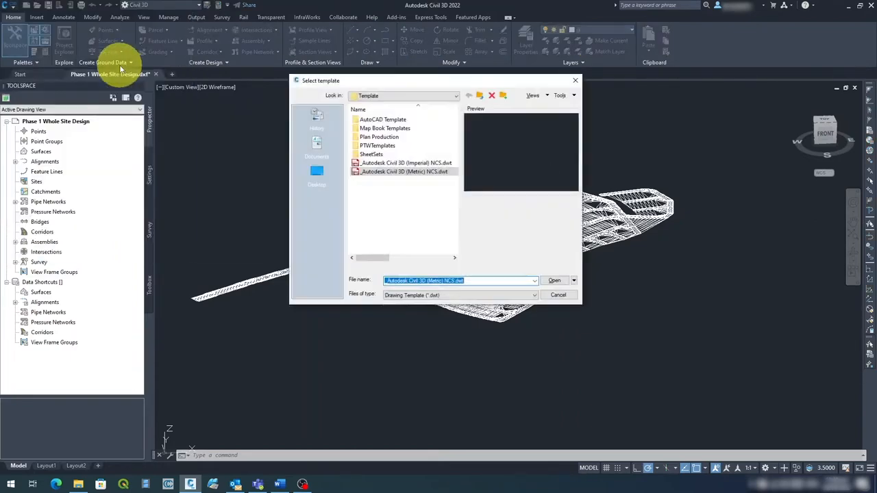
pyautogui.click(554, 280)
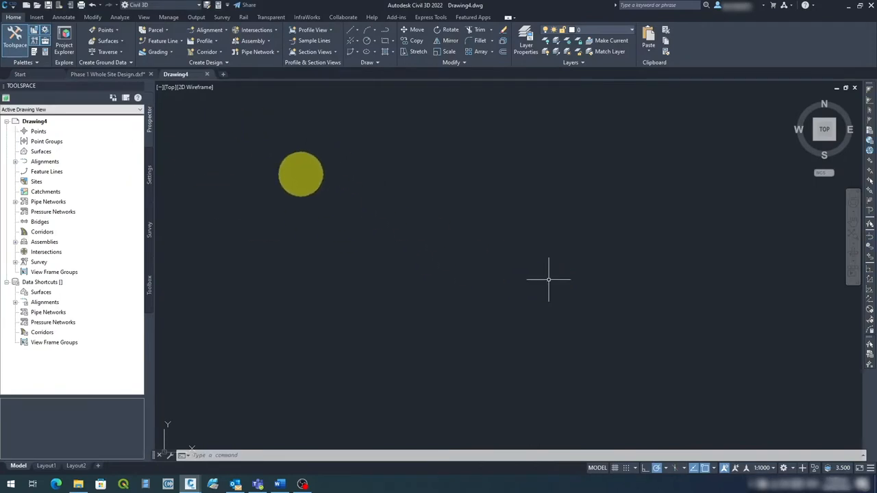
# Open the existing drawing file Phase 1BLOCK 10 FINAL ELEVATION DESIGN.dxf
pyautogui.click(8, 6)
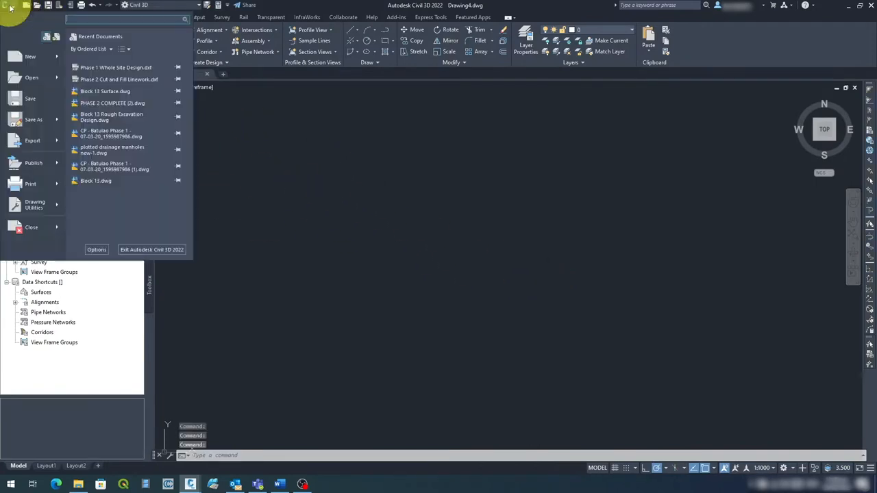
pyautogui.moveTo(28, 79)
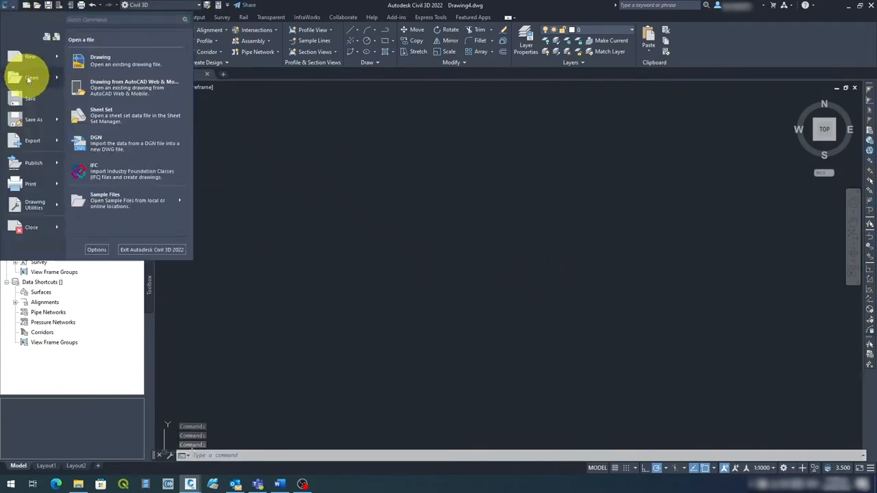
pyautogui.click(92, 66)
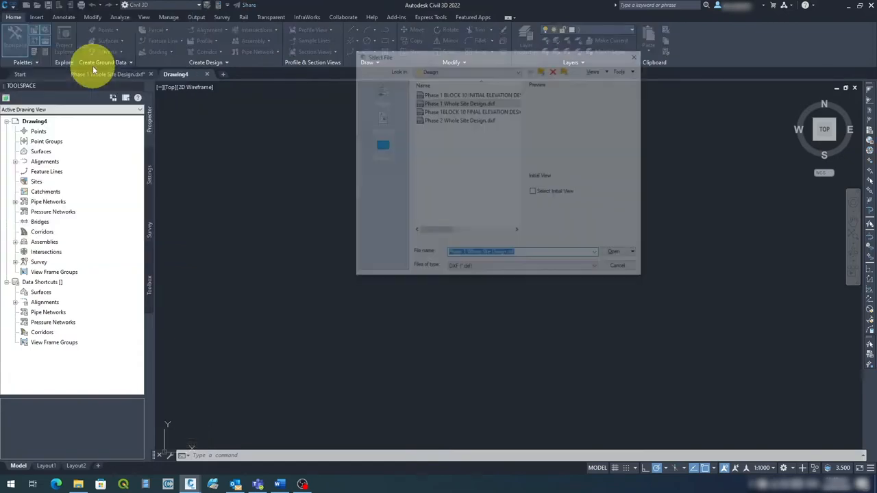
pyautogui.click(477, 111)
pyautogui.click(617, 254)
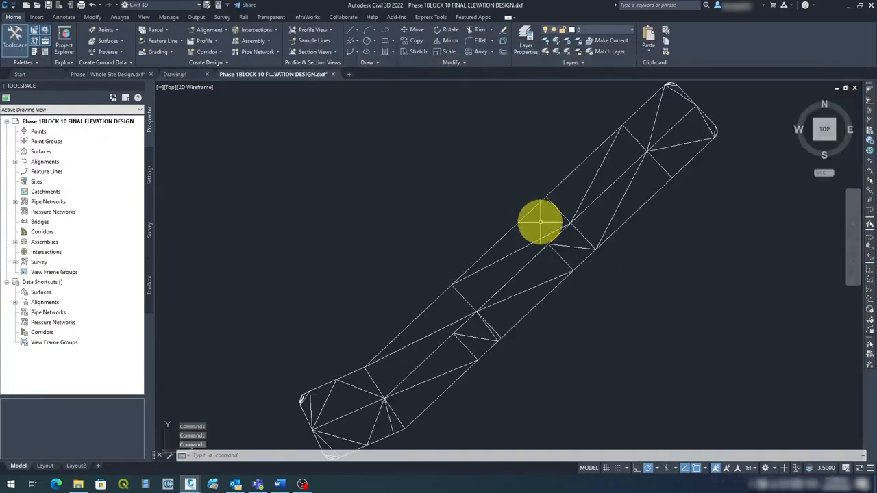
# Orbit the Block 10 elevation design from plan view into a tilted 3D view
pyautogui.click(852, 256)
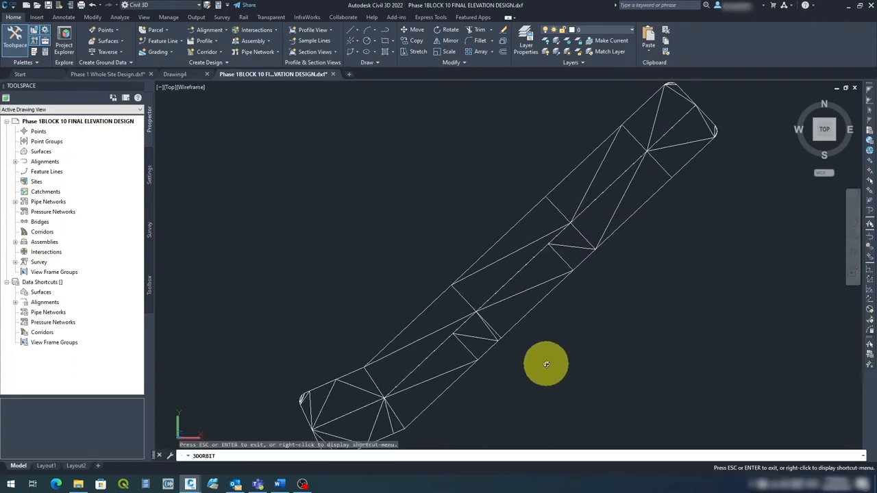
pyautogui.moveTo(544, 358); pyautogui.dragTo(656, 327)
pyautogui.press('Escape')
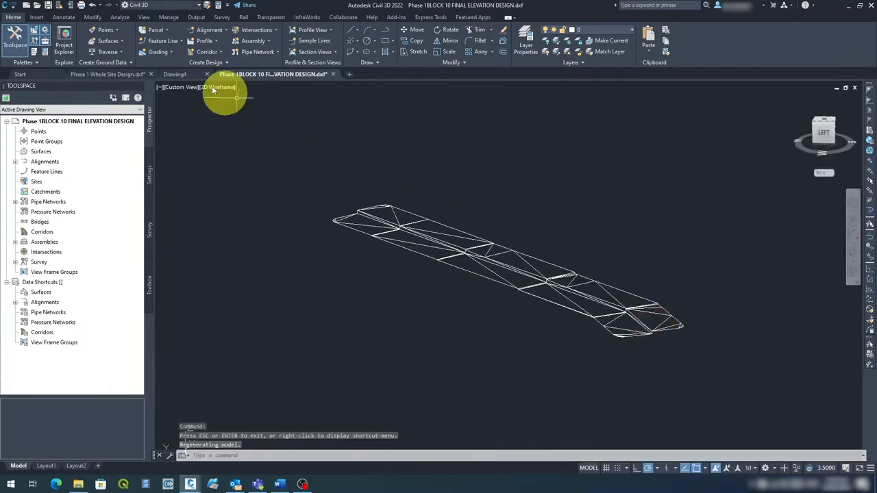
# In the drawing settings, set the drawing units to Meters, the angular units to Degrees and the scale to 1:10000
pyautogui.click(8, 10)
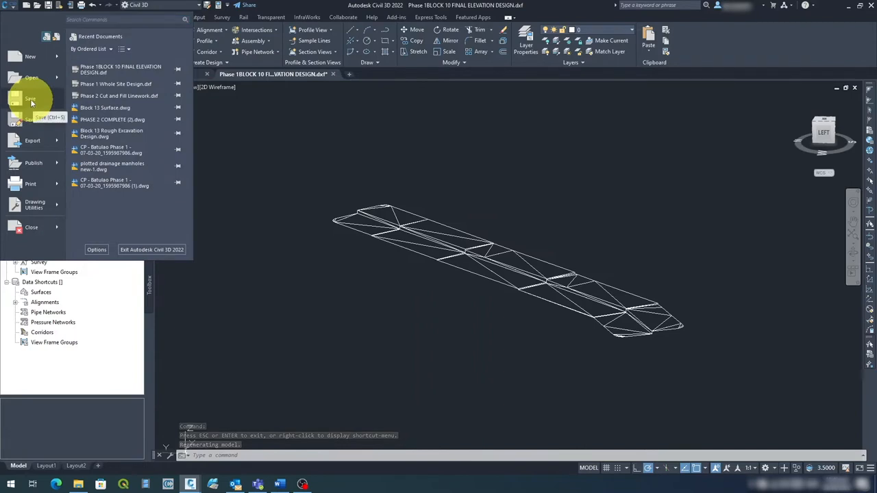
pyautogui.moveTo(37, 124)
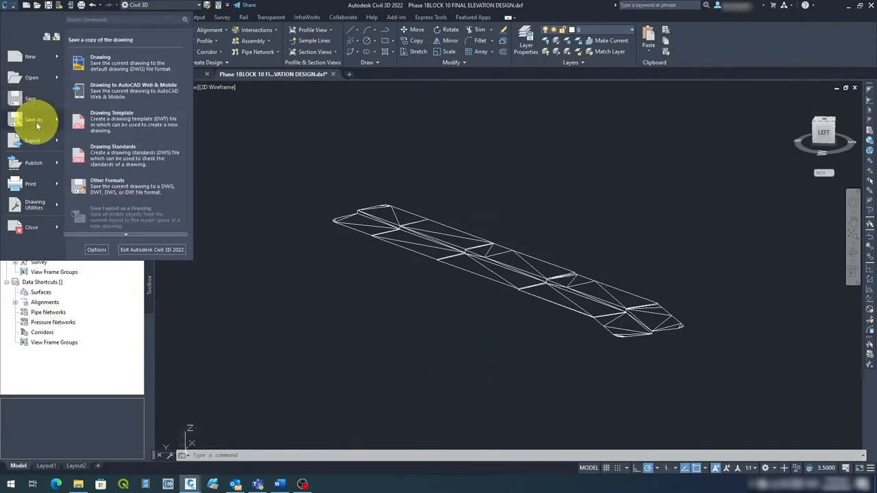
pyautogui.moveTo(31, 140)
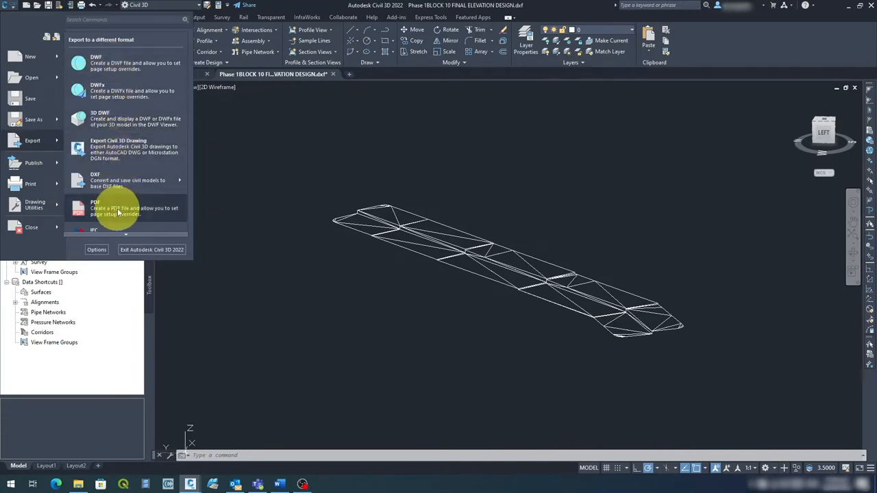
pyautogui.moveTo(43, 200)
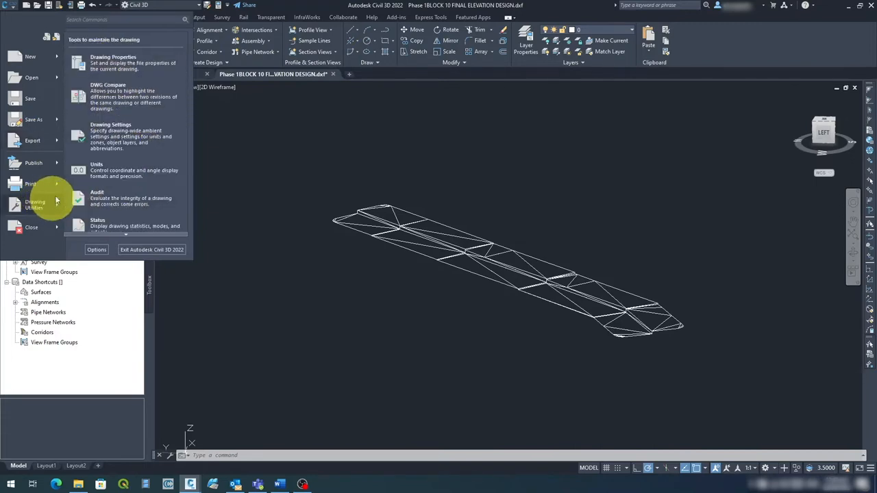
pyautogui.click(125, 135)
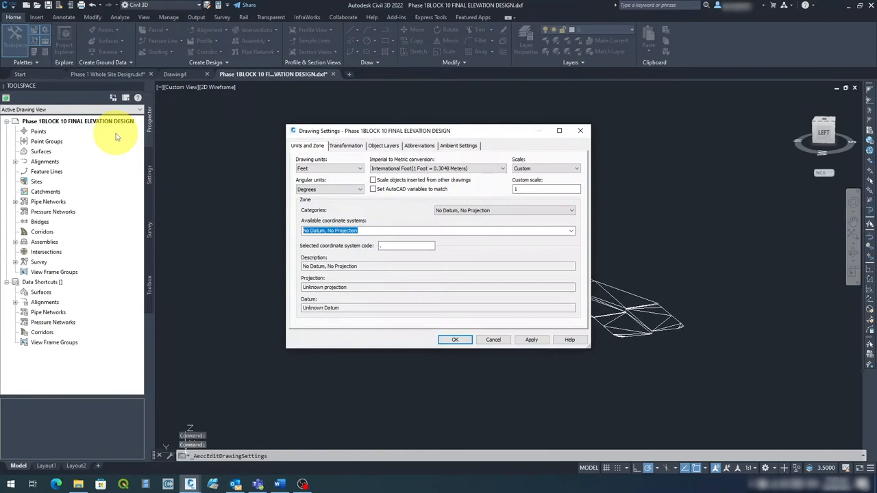
pyautogui.click(326, 169)
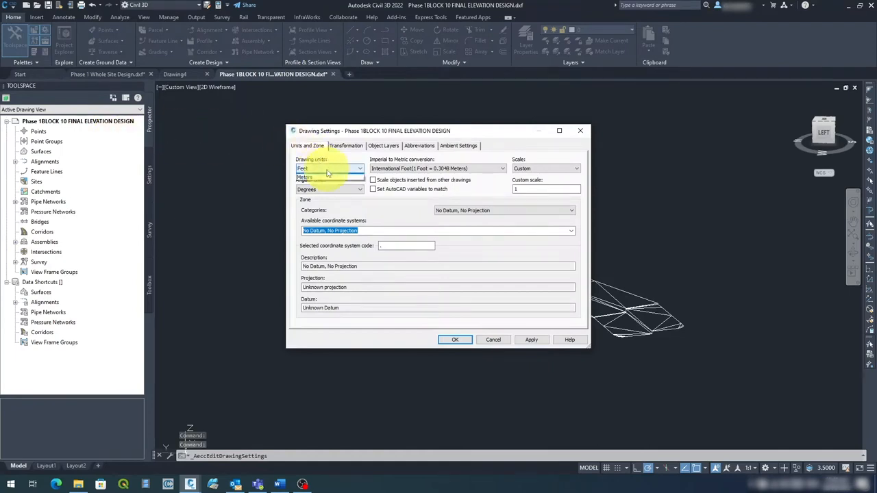
pyautogui.click(321, 182)
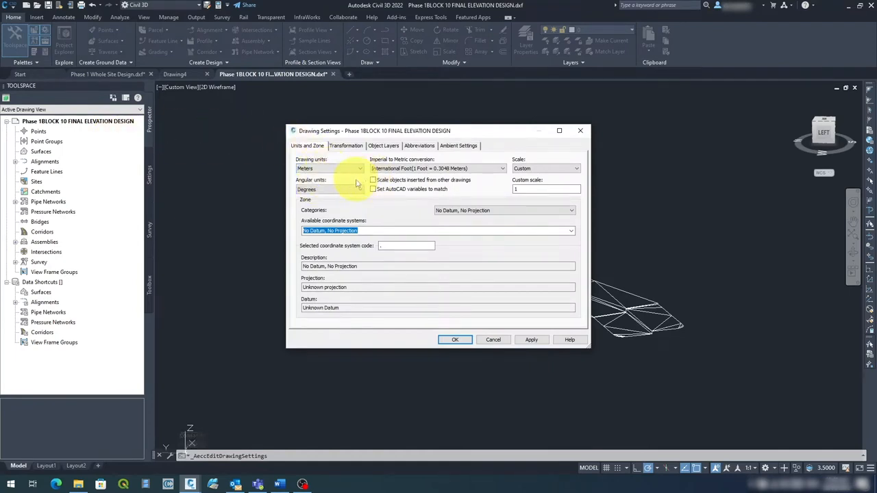
pyautogui.click(331, 191)
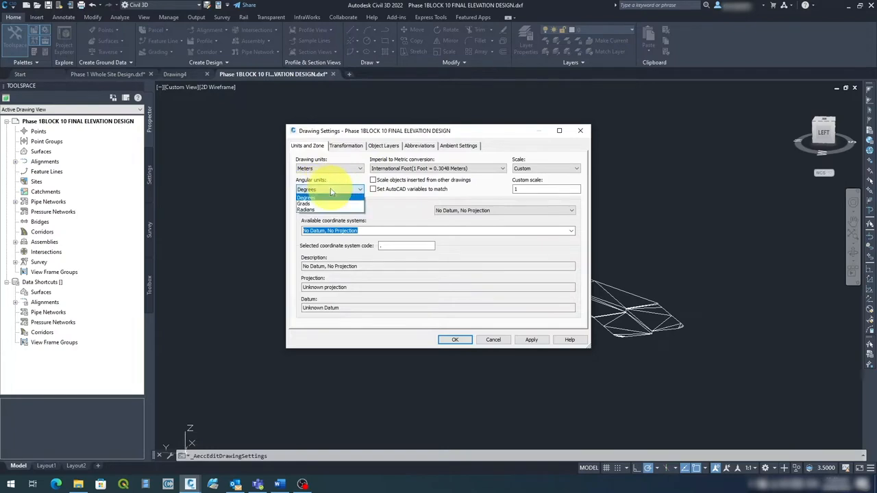
pyautogui.click(326, 196)
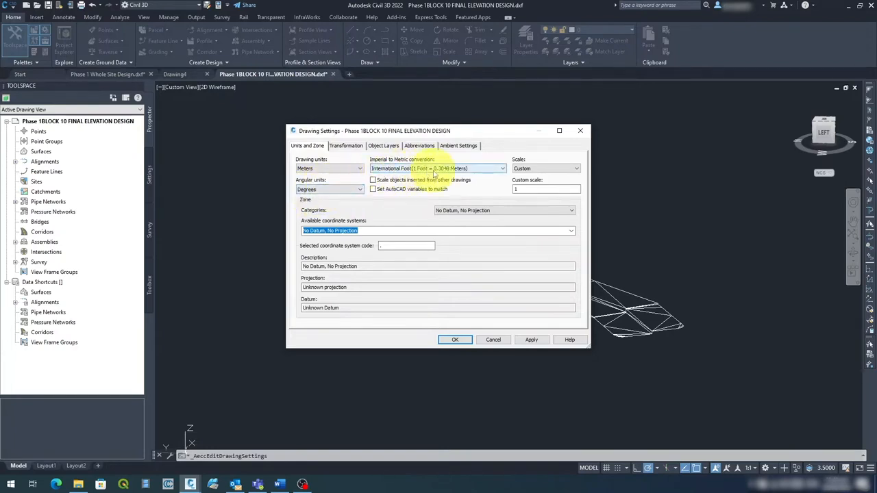
pyautogui.click(539, 170)
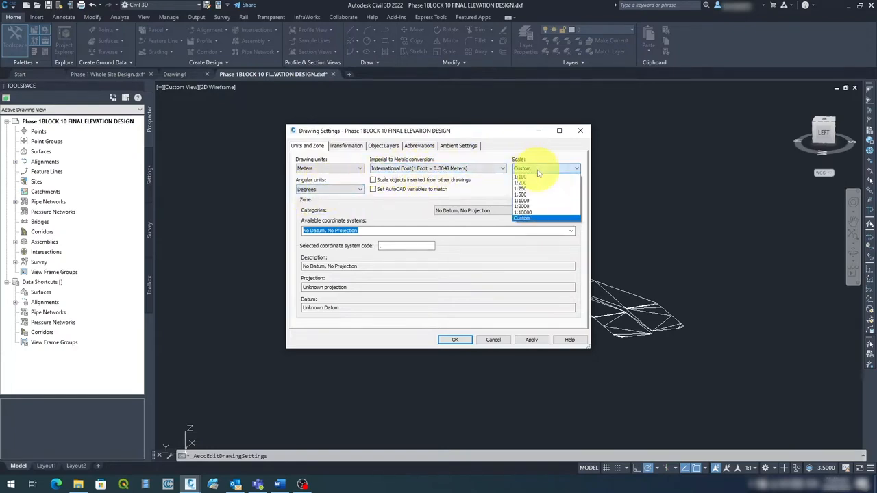
pyautogui.click(541, 211)
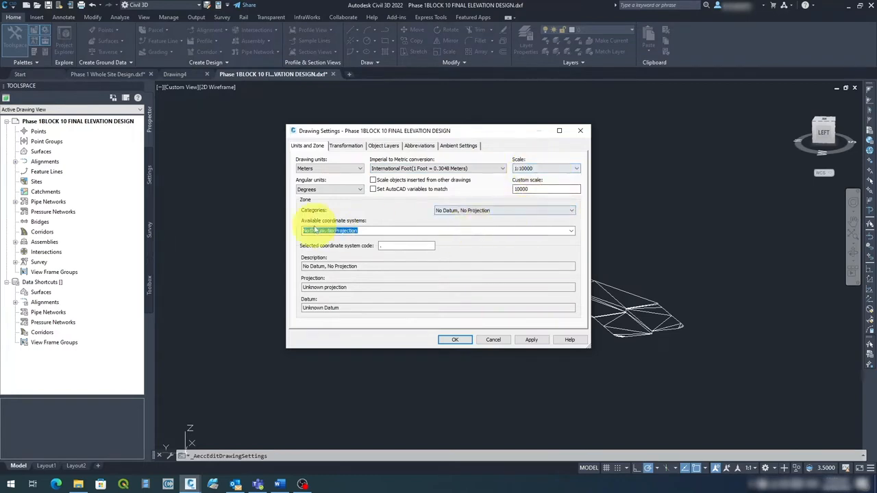
# Choose a Japan-GSI category for the drawing's coordinate zone and accept the drawing settings
pyautogui.click(458, 210)
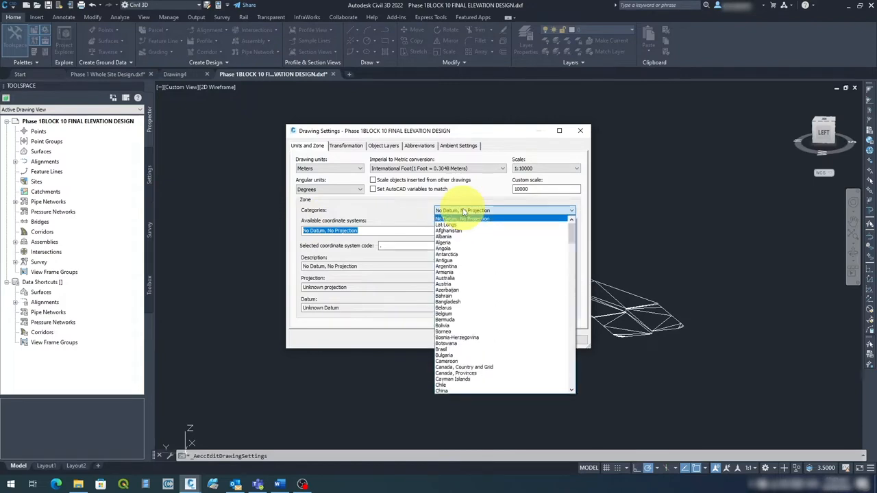
pyautogui.scroll(-10, 483, 242)
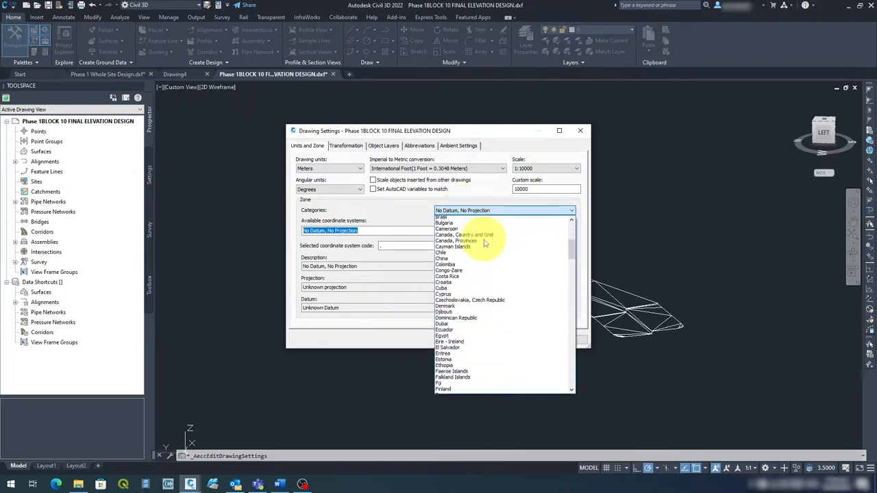
pyautogui.scroll(-8, 484, 243)
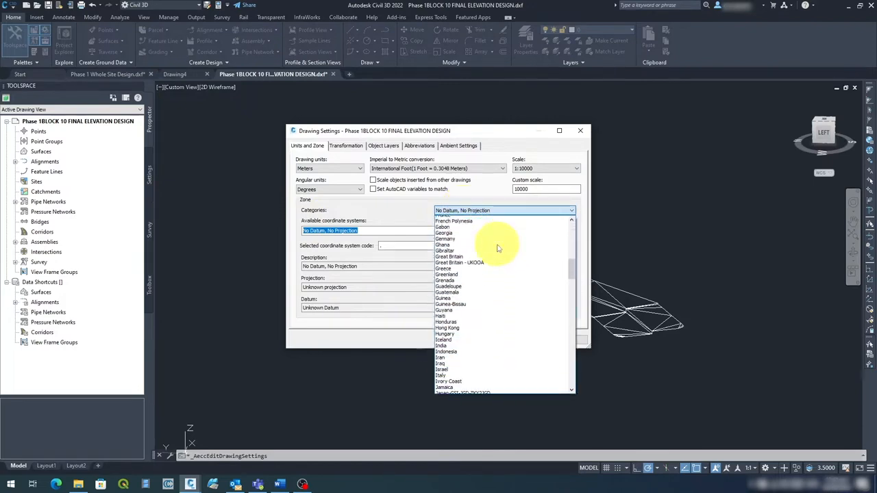
pyautogui.scroll(-6, 496, 246)
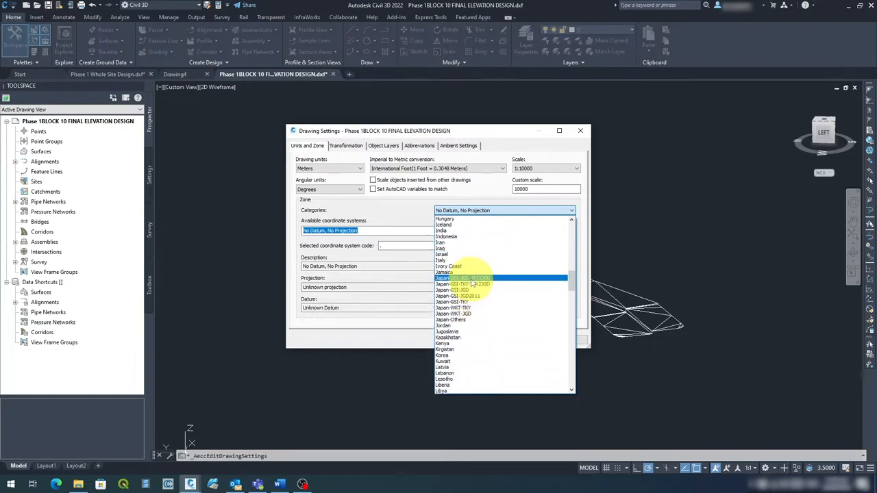
pyautogui.click(472, 278)
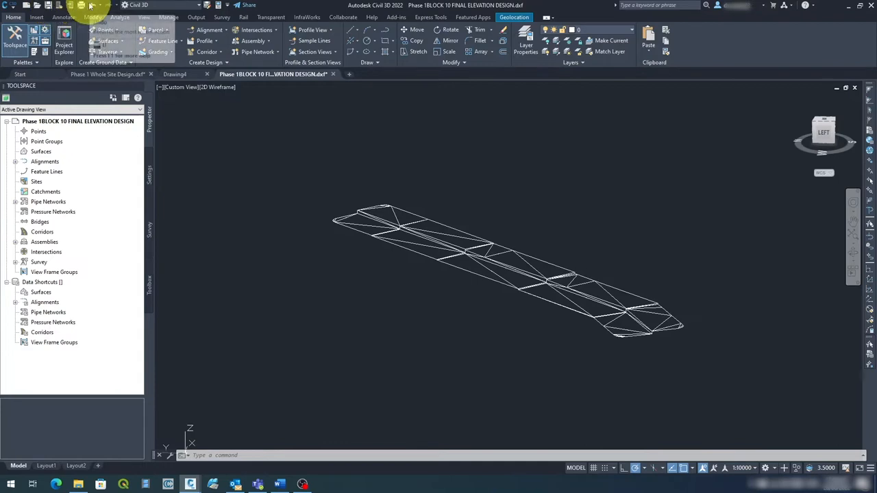
# Add the Match Properties and Batch Plot commands to the Quick Access Toolbar
pyautogui.click(227, 6)
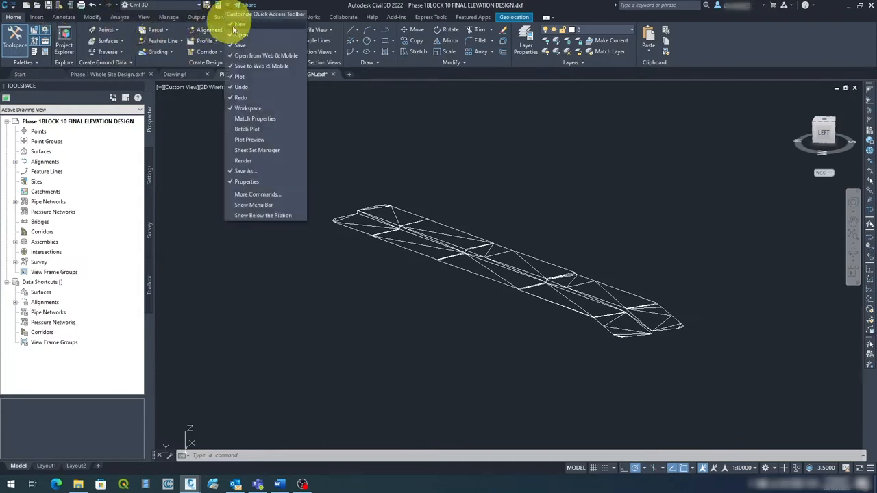
pyautogui.click(233, 118)
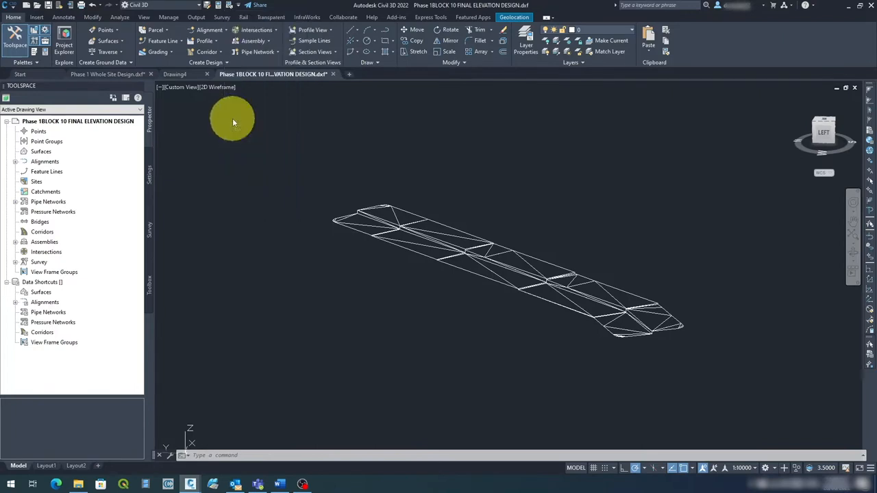
pyautogui.click(239, 6)
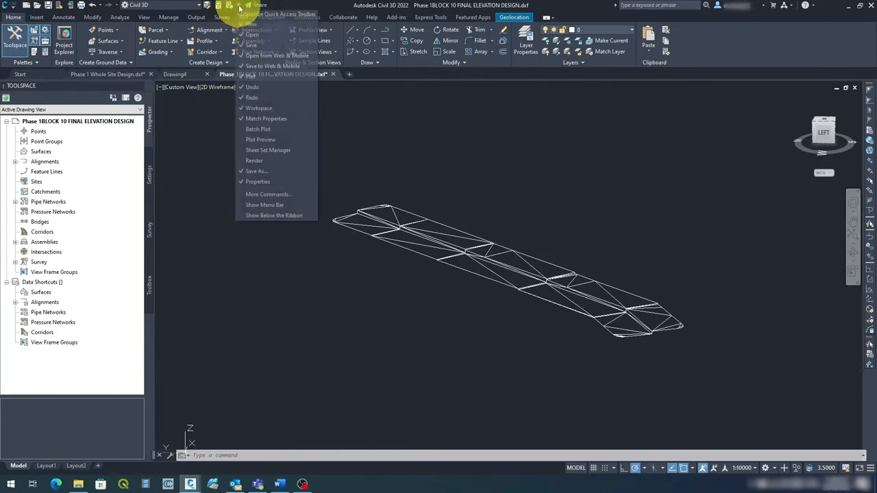
pyautogui.click(255, 129)
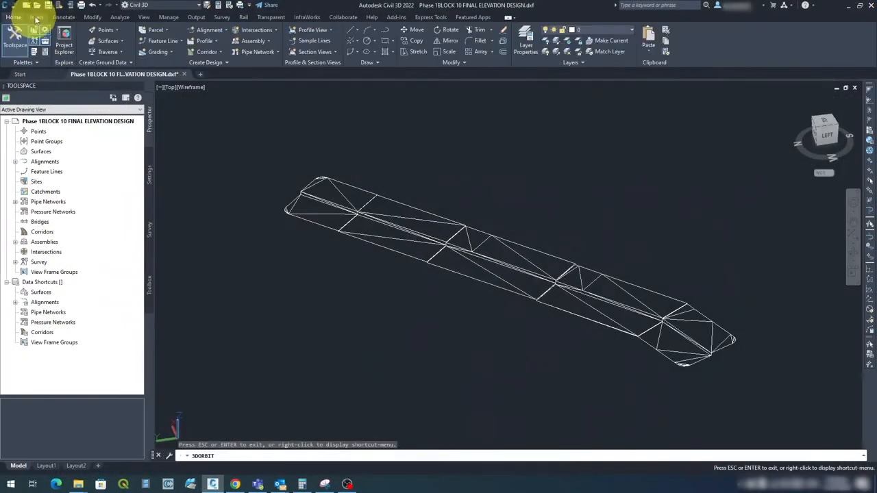
pyautogui.click(38, 18)
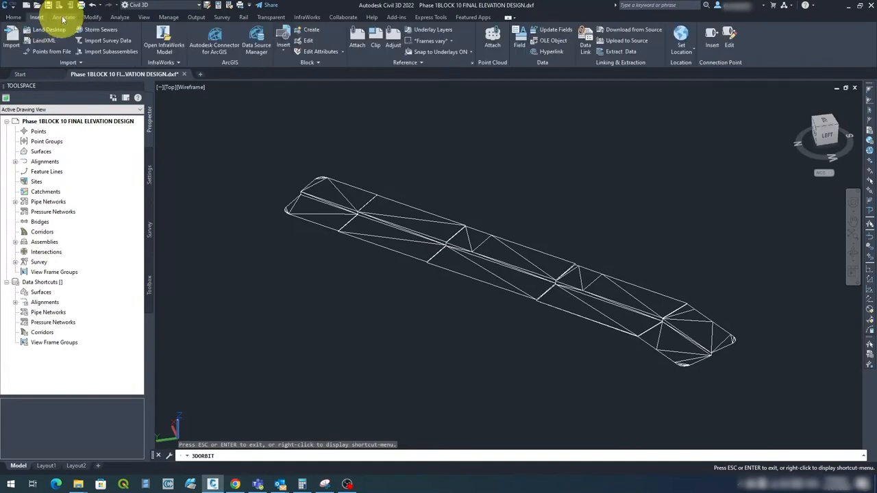
pyautogui.click(63, 18)
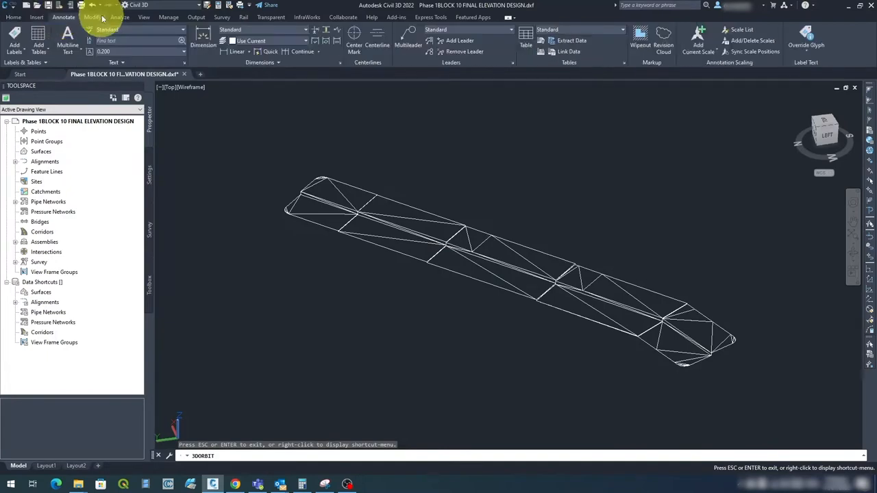
pyautogui.click(93, 17)
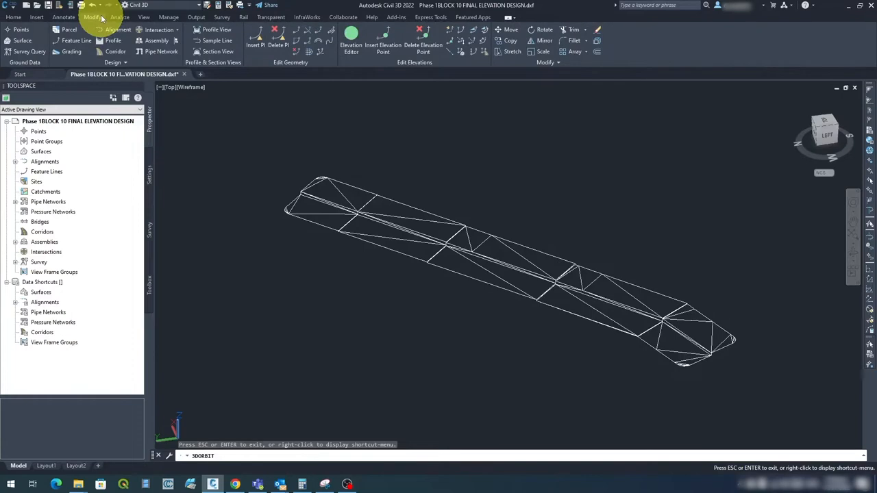
pyautogui.click(118, 17)
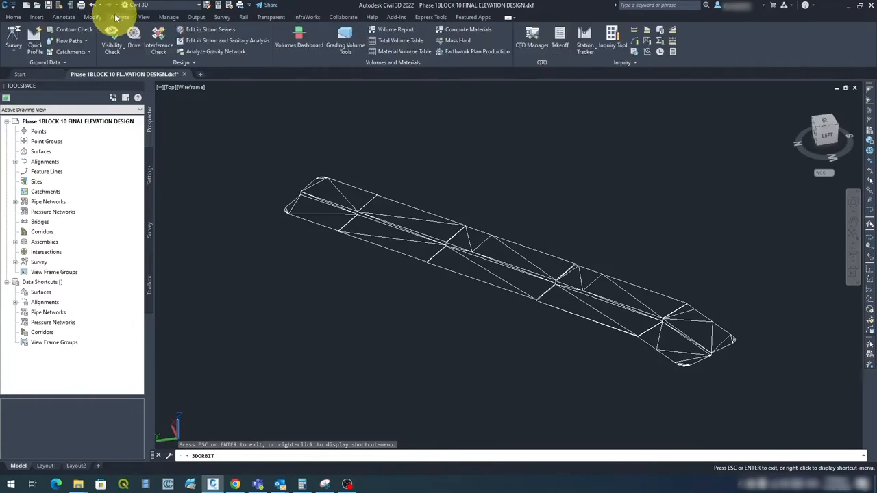
pyautogui.click(144, 17)
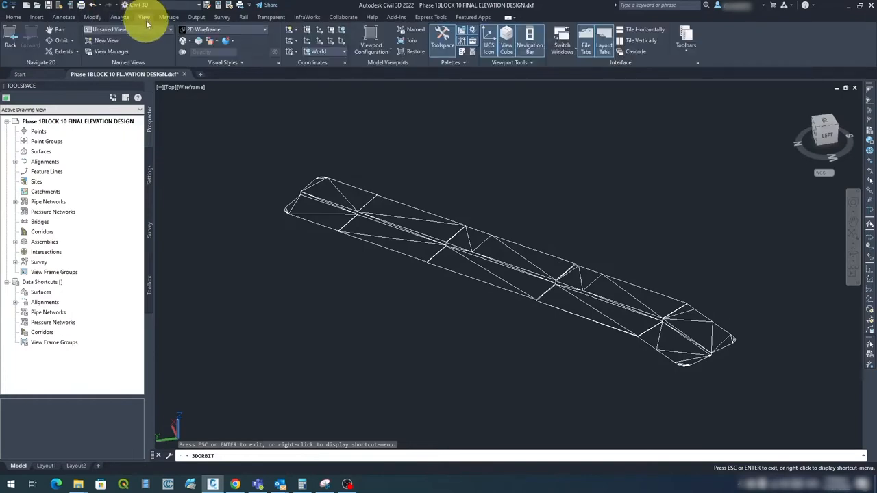
pyautogui.click(167, 17)
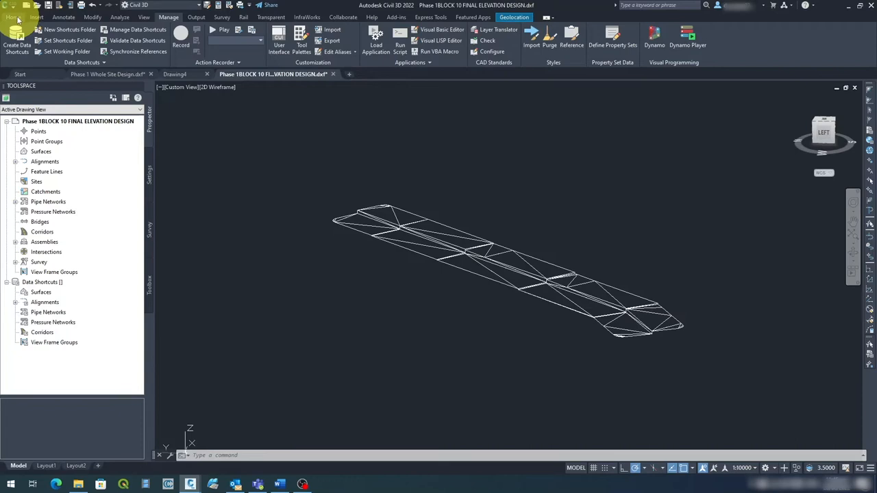
pyautogui.click(14, 17)
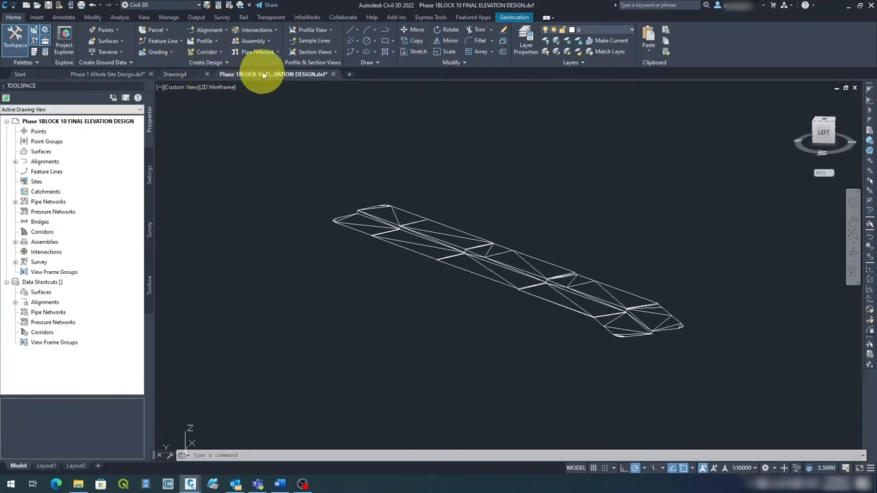
# Look through the open drawings Phase 1 Whole Site Design and Drawing4, and return to the Phase 1 Block 10 elevation design
pyautogui.moveTo(264, 75)
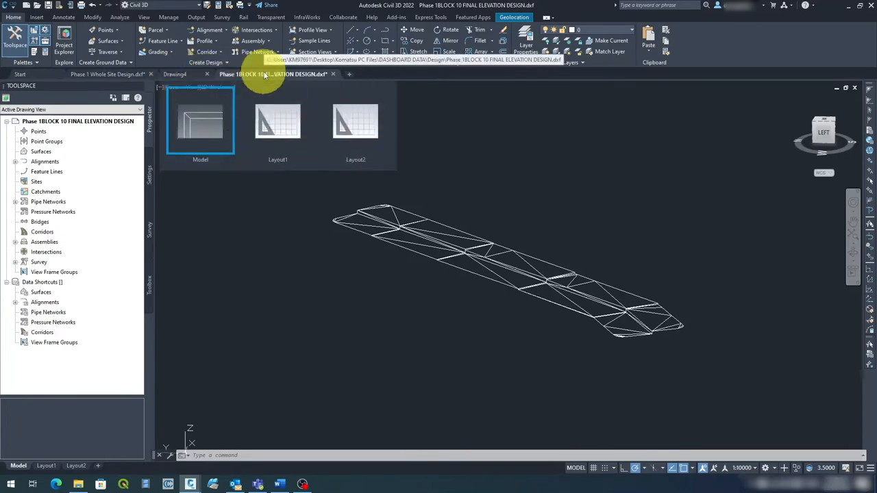
pyautogui.click(84, 74)
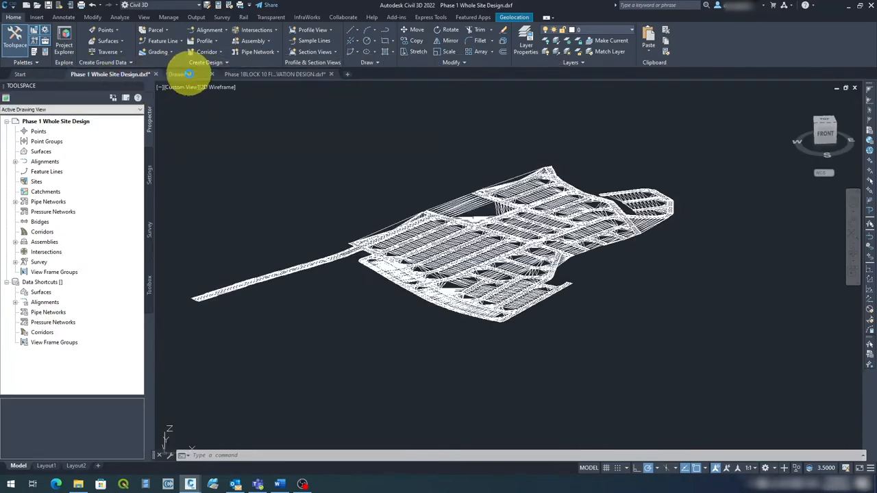
pyautogui.click(184, 74)
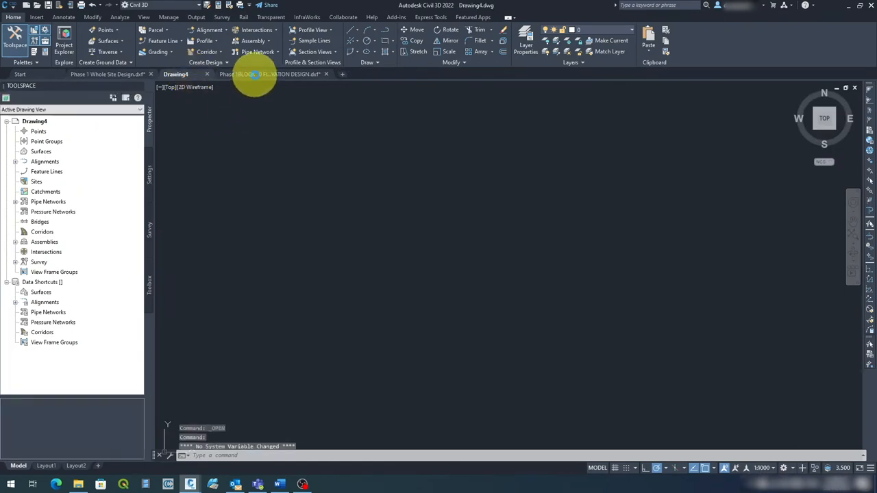
pyautogui.click(265, 75)
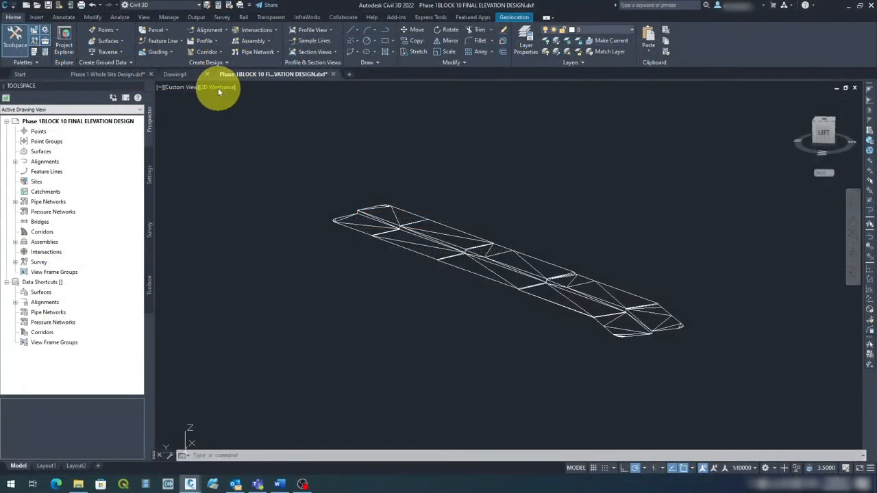
# Apply the 2D Wireframe and Conceptual visual styles to the Block 10 design to compare its appearance
pyautogui.click(216, 88)
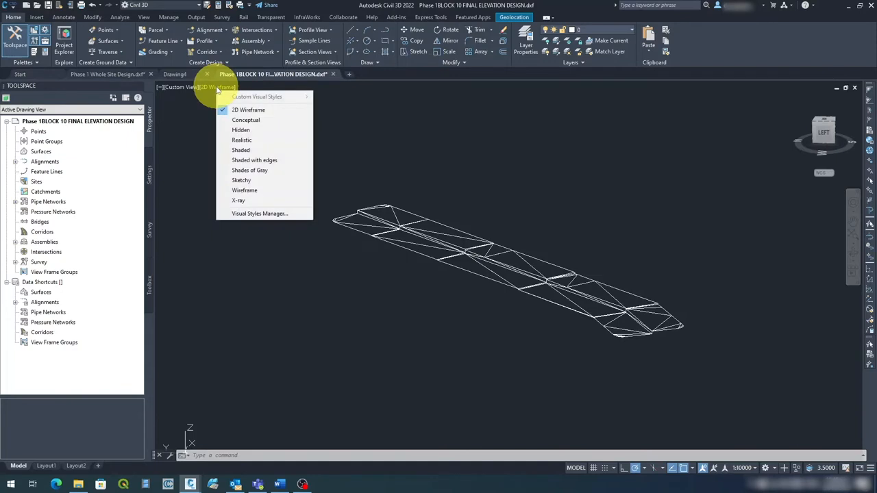
pyautogui.click(252, 111)
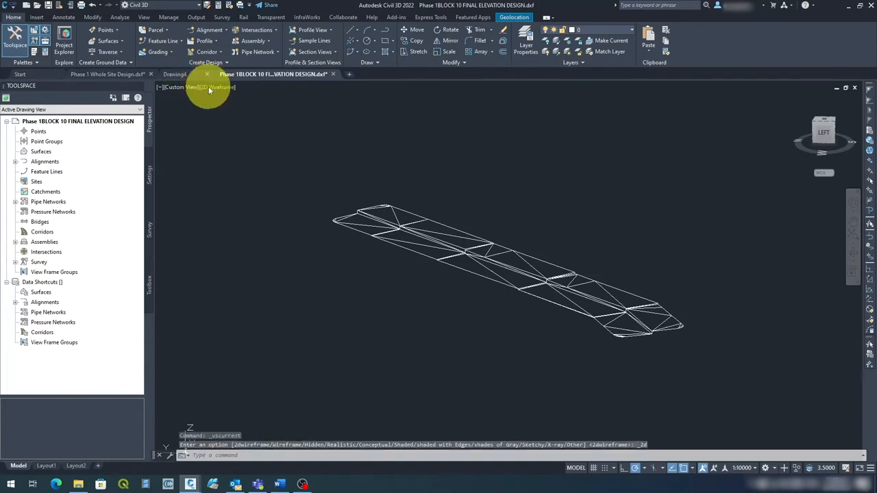
pyautogui.click(209, 87)
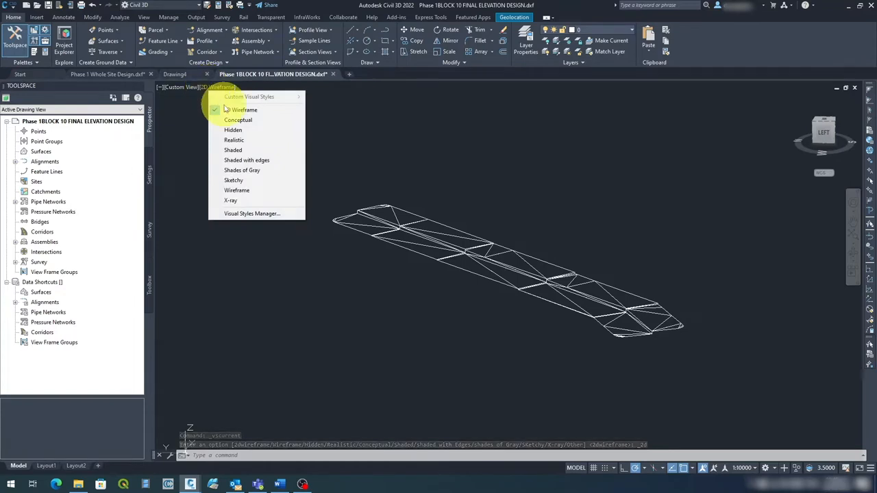
pyautogui.click(236, 120)
pyautogui.scroll(4, 533, 314)
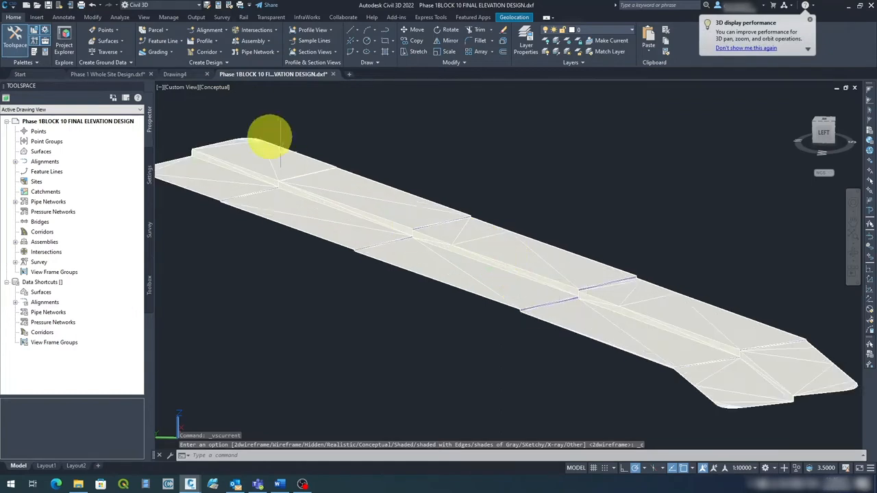
# Preview the Block 10 design in the Hidden, Realistic and Shaded visual styles
pyautogui.click(216, 87)
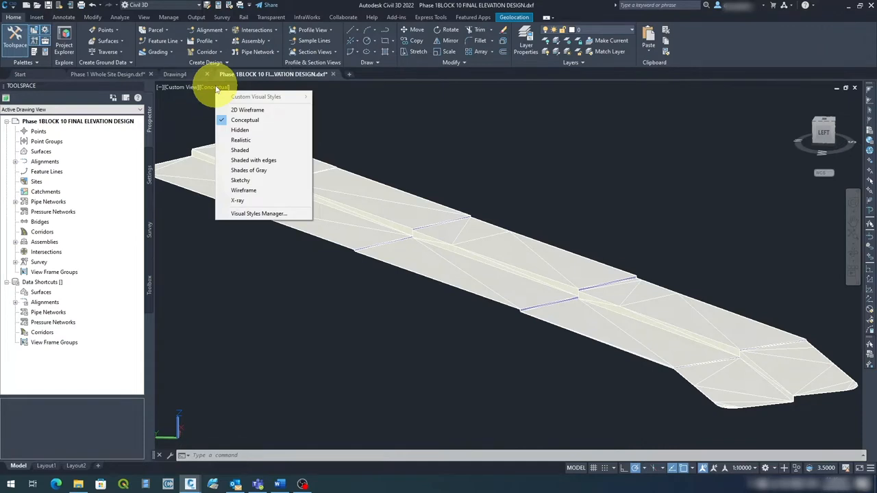
pyautogui.click(238, 130)
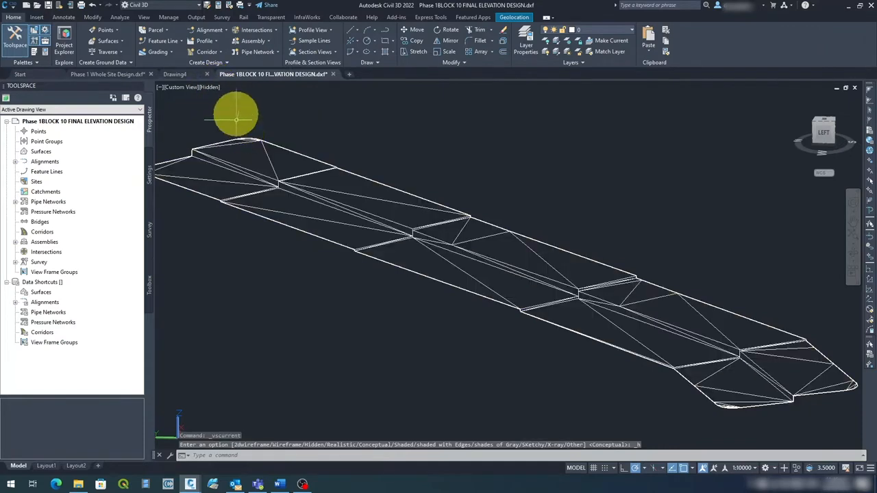
pyautogui.click(209, 87)
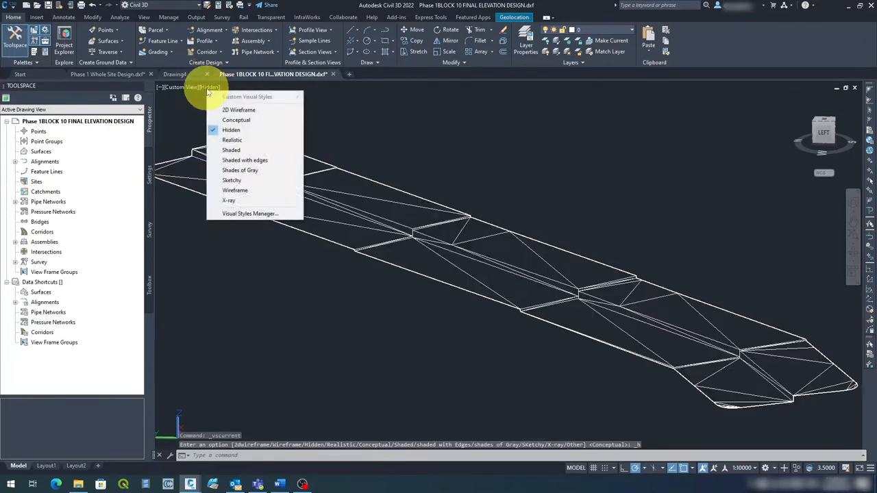
pyautogui.click(232, 139)
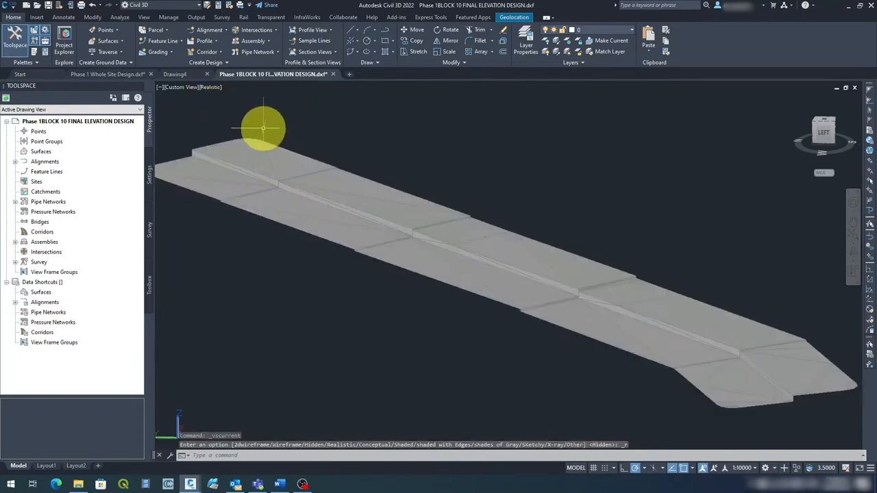
pyautogui.click(211, 87)
pyautogui.click(237, 150)
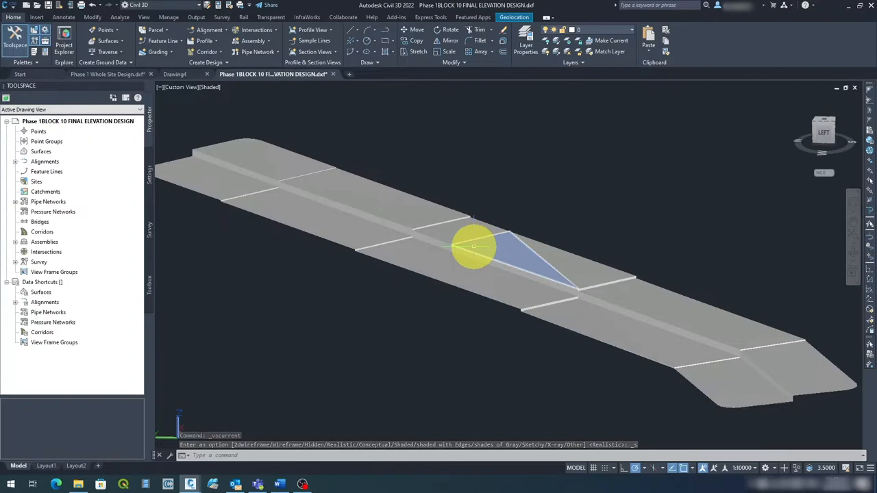
# Set the Block 10 design's visual style back to 2D Wireframe
pyautogui.click(210, 87)
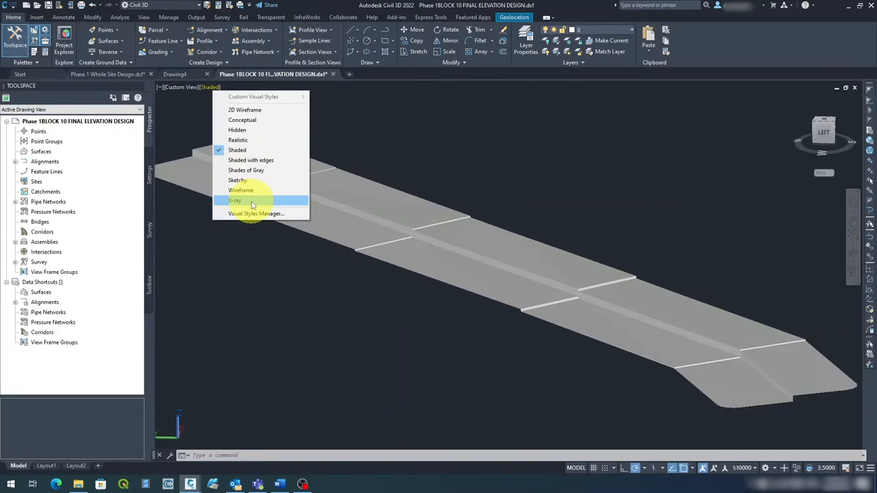
pyautogui.click(206, 87)
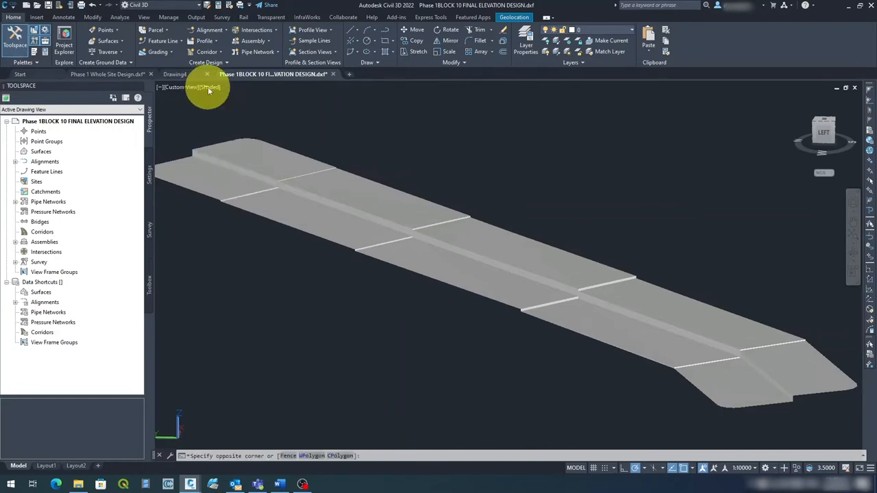
pyautogui.press('Escape')
pyautogui.click(208, 87)
pyautogui.click(243, 111)
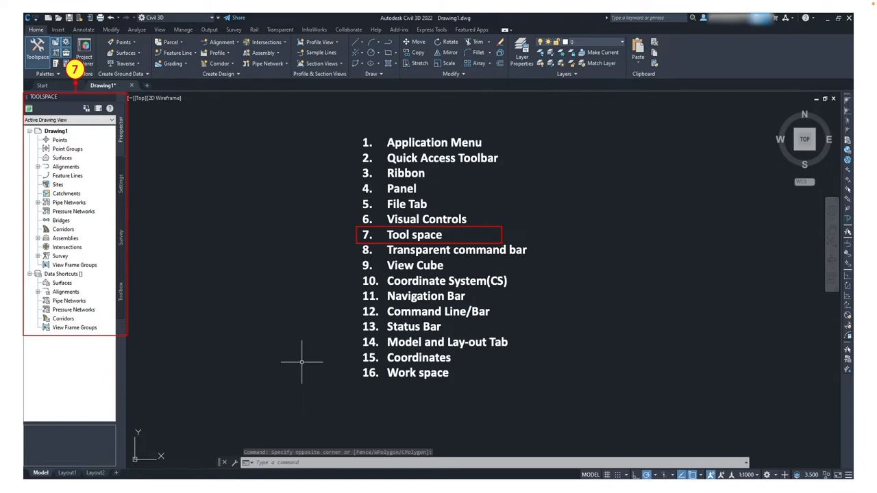
# Show the Toolspace and go through the drawing's Point Groups, Surfaces and Alignments collections
pyautogui.click(17, 35)
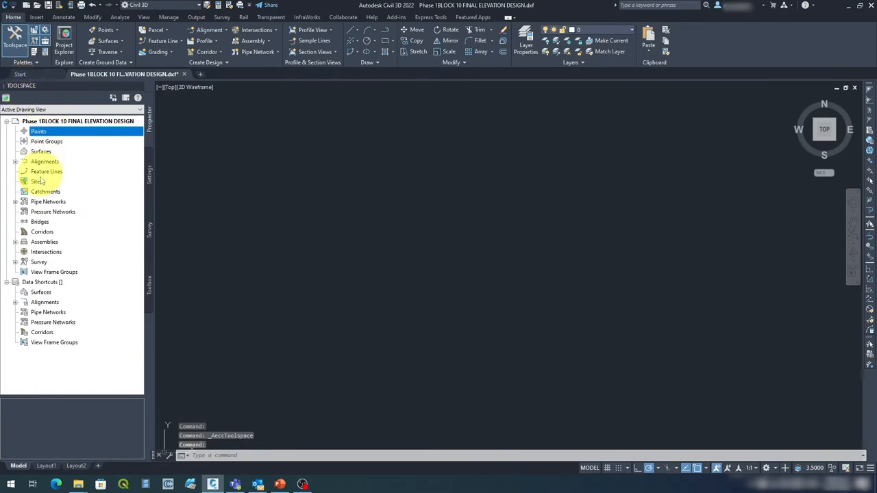
pyautogui.click(47, 142)
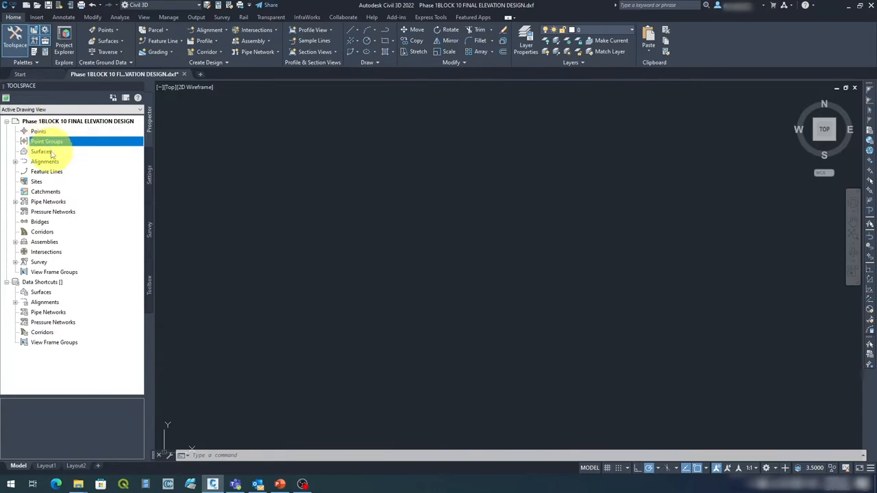
pyautogui.click(41, 152)
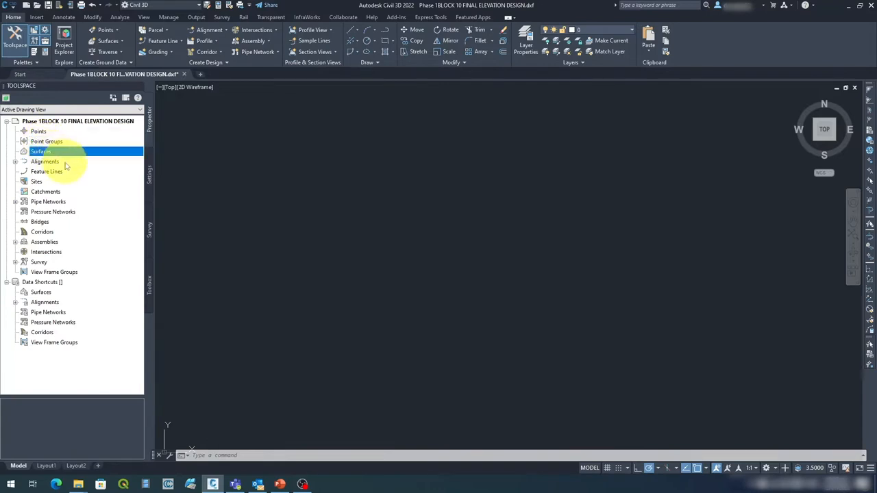
pyautogui.click(65, 162)
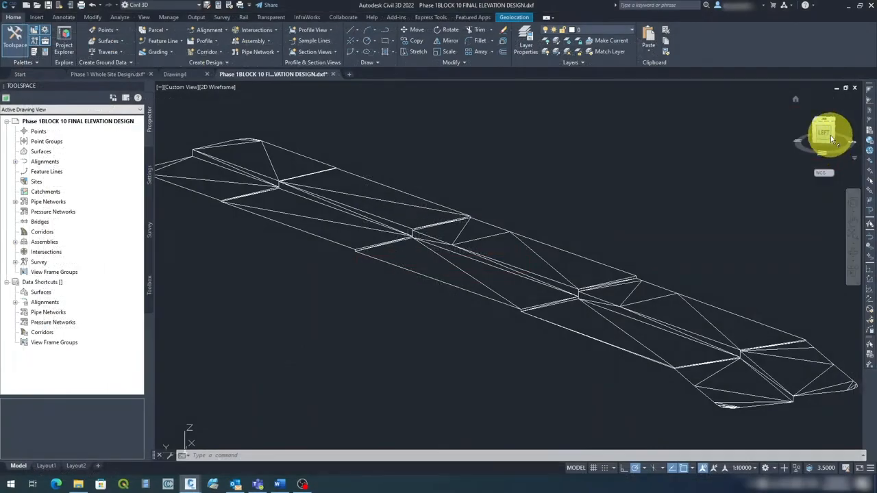
# View the Block 10 design from its standard orthographic directions, including top, bottom and back
pyautogui.click(826, 122)
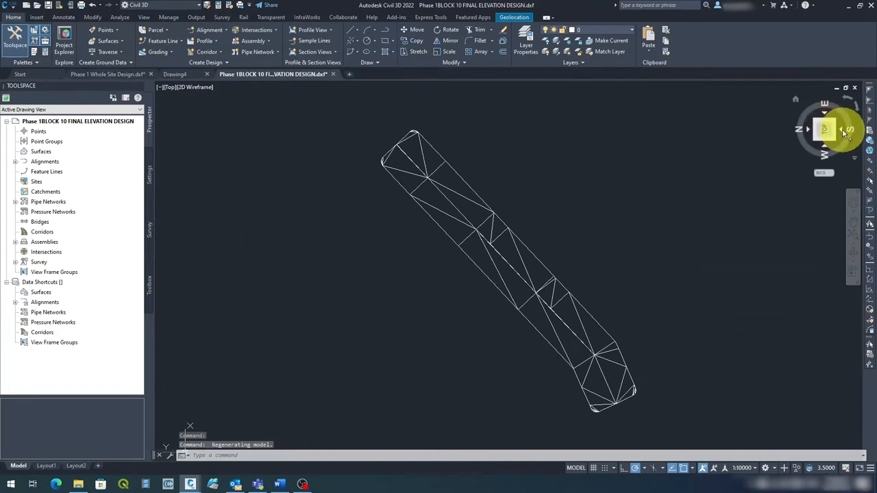
pyautogui.click(841, 129)
pyautogui.click(828, 146)
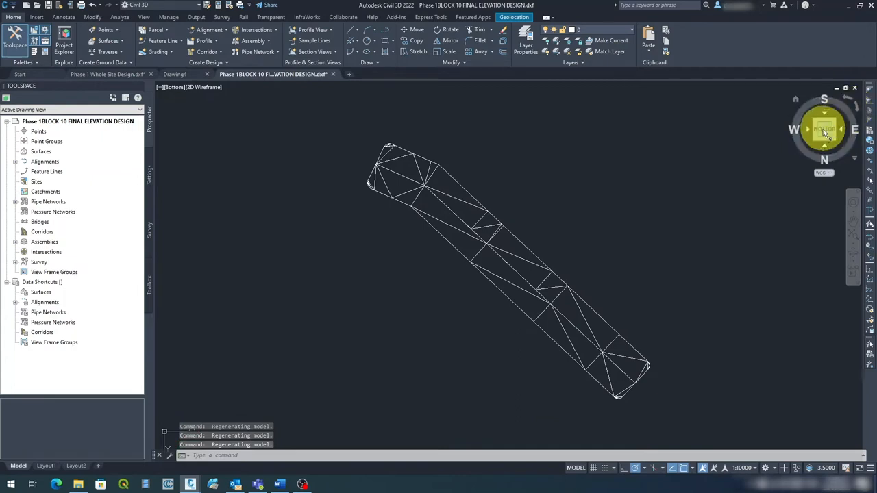
pyautogui.click(837, 131)
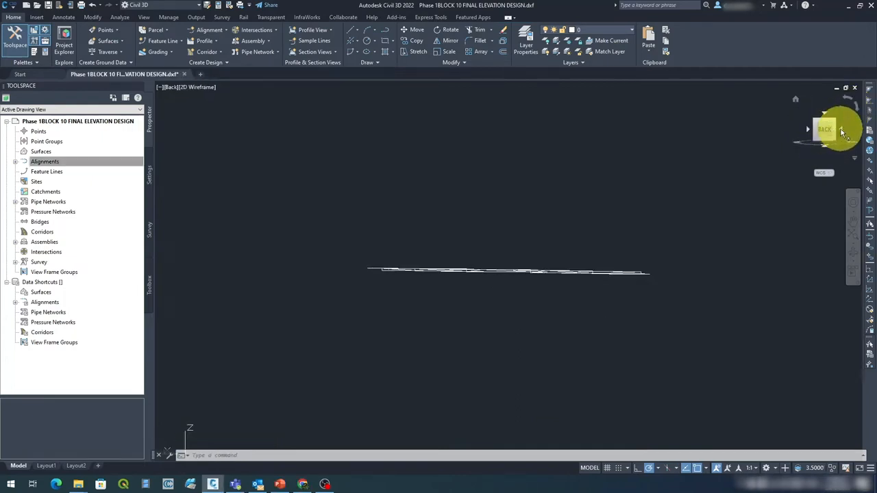
pyautogui.click(842, 131)
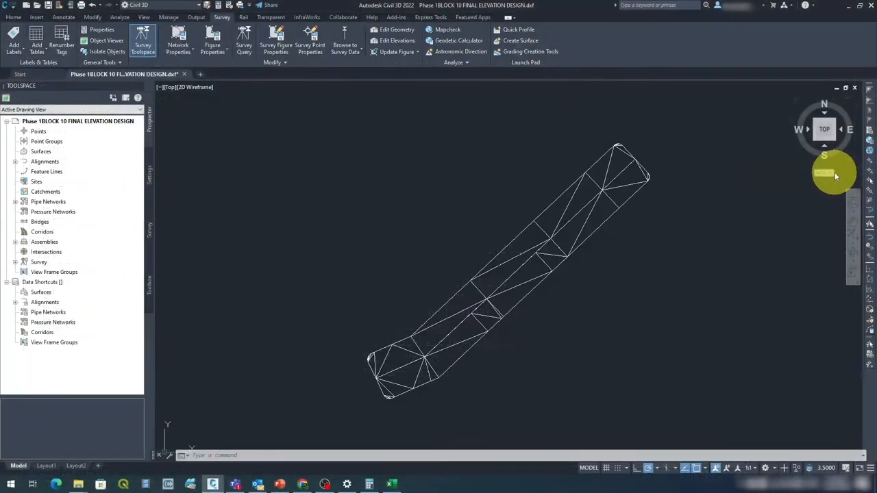
# Define a new UCS beside the Block 10 strip with picked origin, X-axis and XY-plane points, and rotate the plan view
pyautogui.click(828, 173)
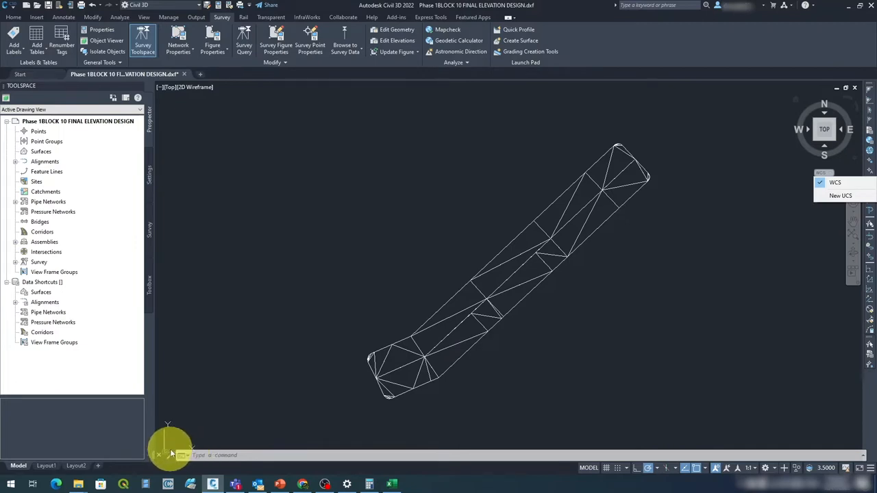
pyautogui.click(841, 197)
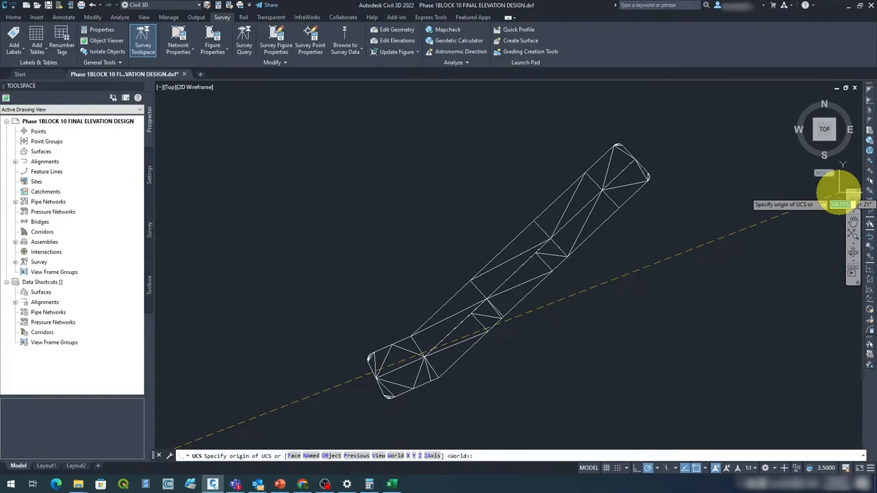
pyautogui.click(220, 306)
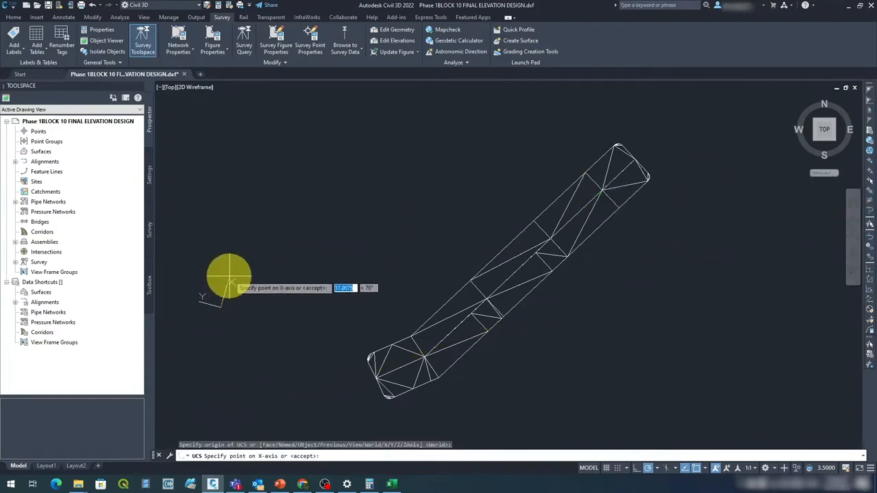
pyautogui.click(244, 293)
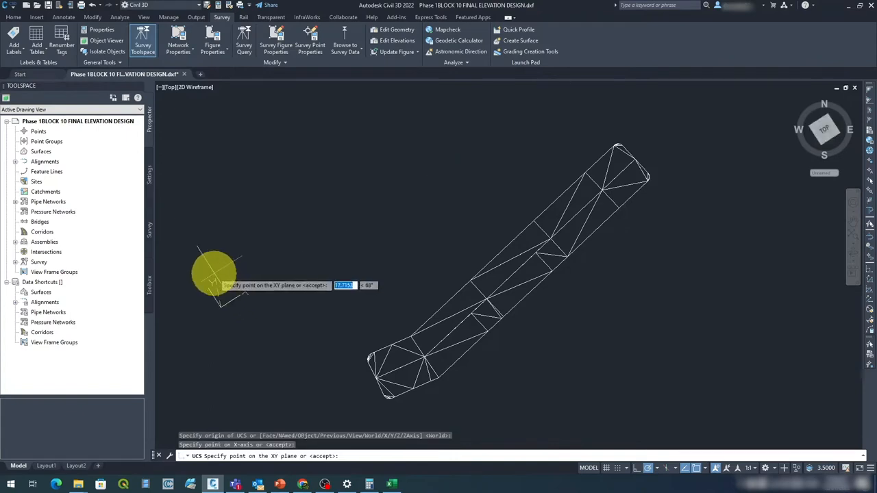
pyautogui.click(227, 275)
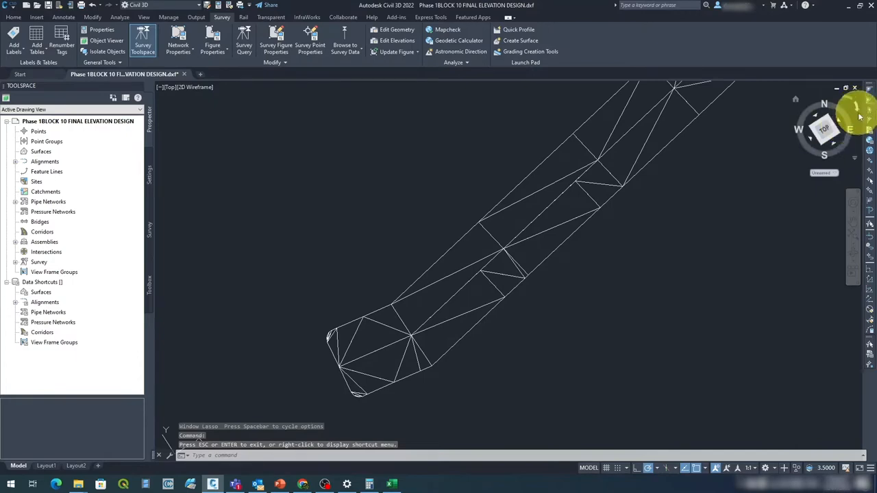
pyautogui.click(859, 116)
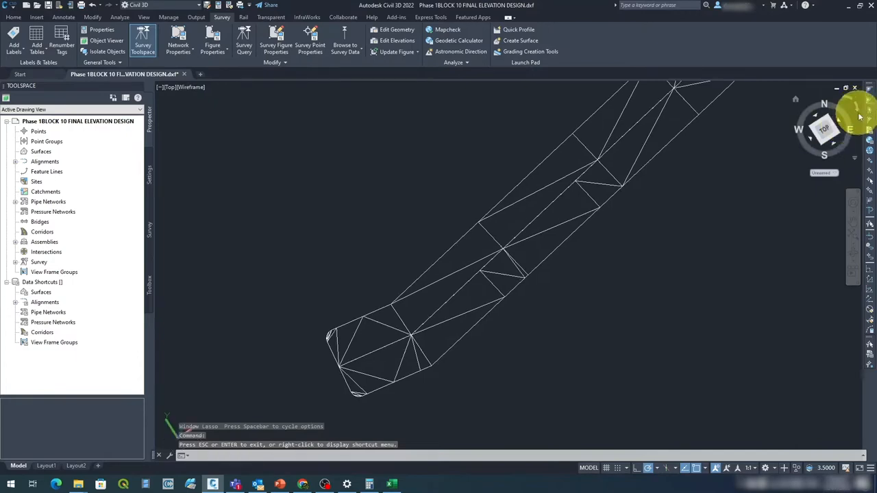
pyautogui.click(848, 100)
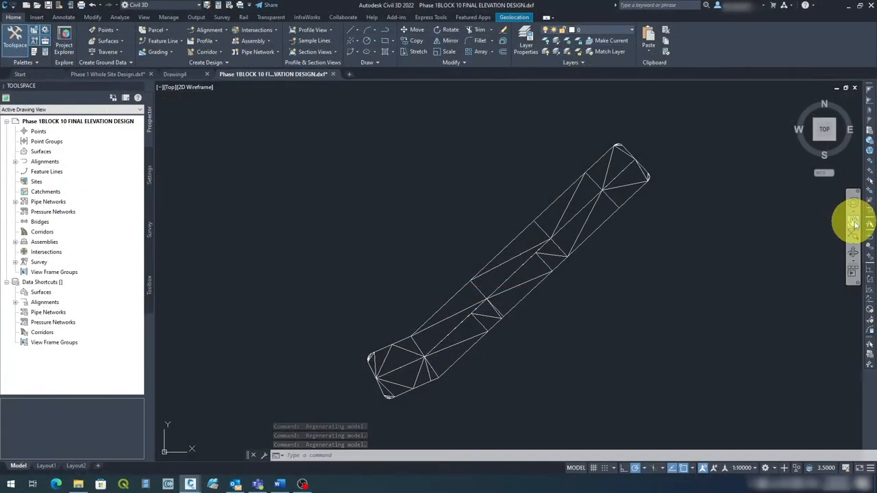
# Pan the Block 10 design in plan, and orbit and zoom it in a tilted 3D view
pyautogui.click(852, 223)
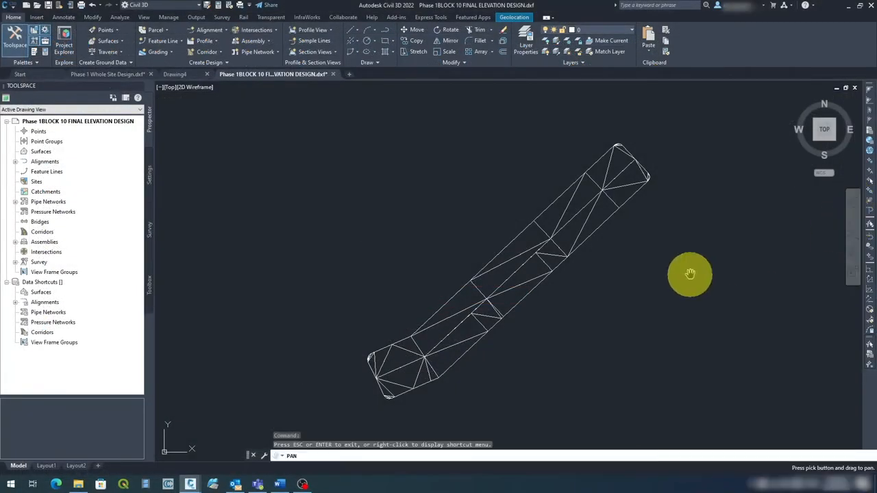
pyautogui.moveTo(689, 274); pyautogui.dragTo(646, 261)
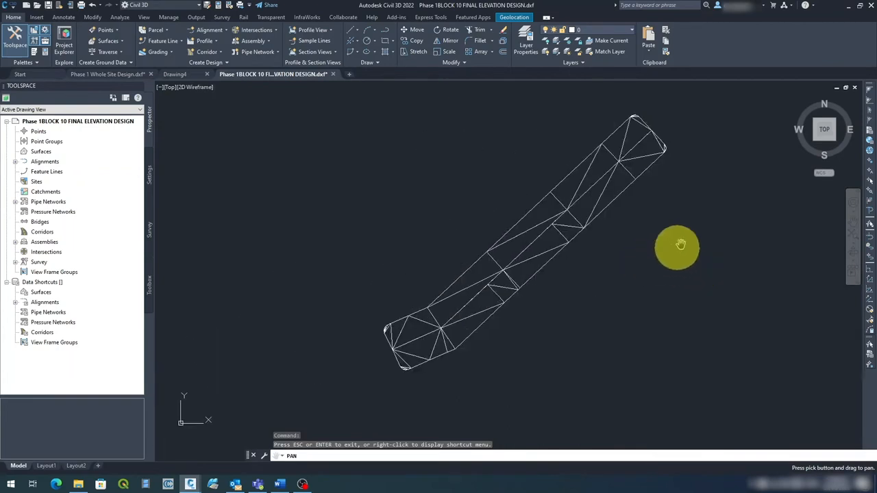
pyautogui.click(853, 255)
pyautogui.moveTo(531, 331); pyautogui.dragTo(640, 225)
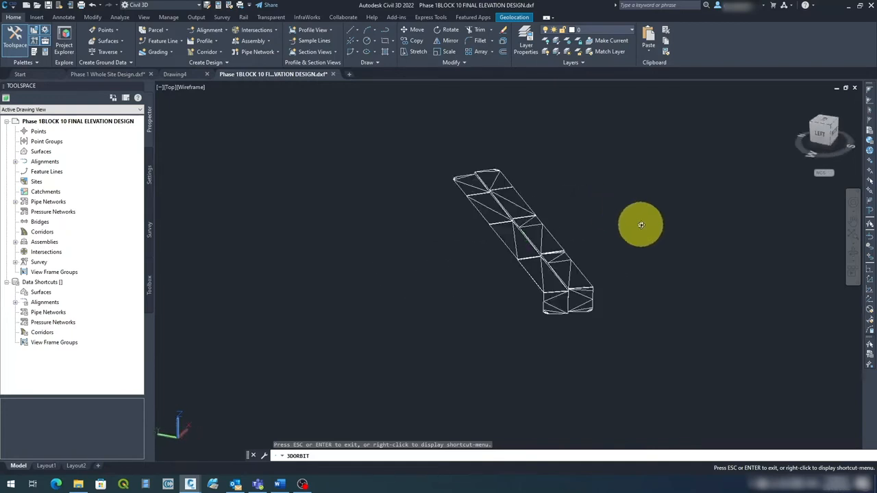
pyautogui.click(853, 233)
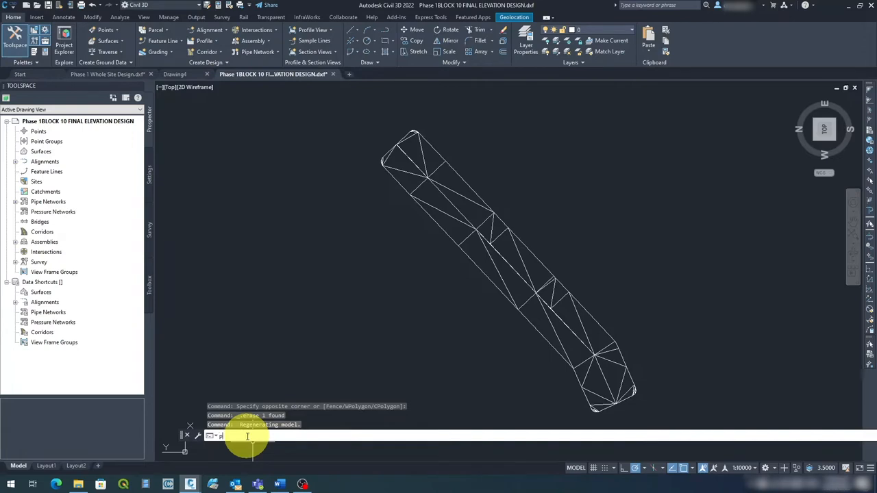
# Draw an open zigzag polyline with five vertices in the empty area beside the upper end of the Block 10 strip
pyautogui.write('l')
pyautogui.press('Return')
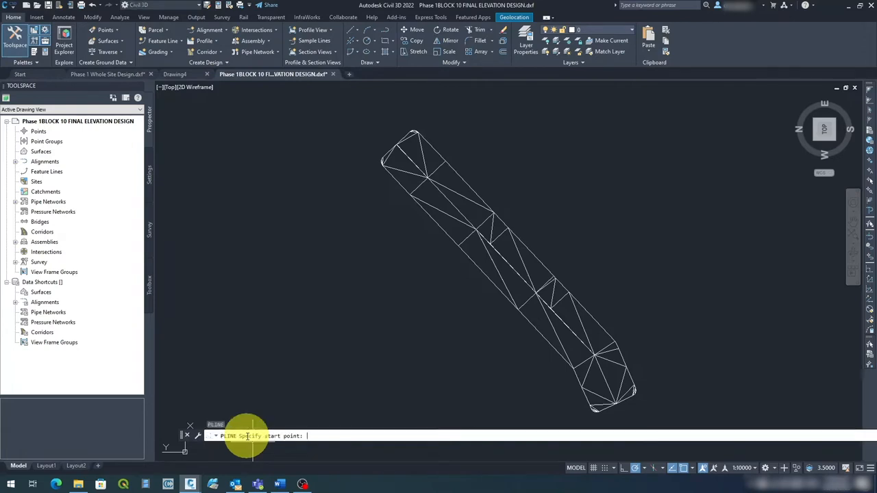
pyautogui.click(217, 351)
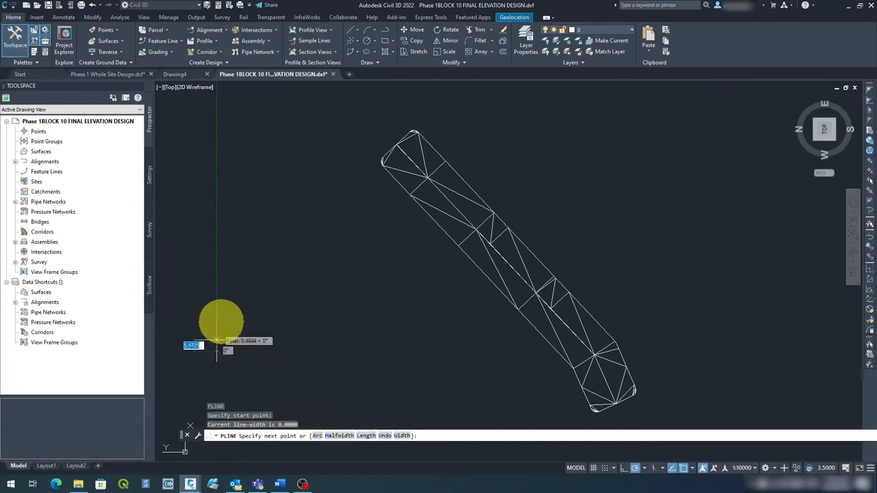
pyautogui.click(245, 267)
pyautogui.click(351, 251)
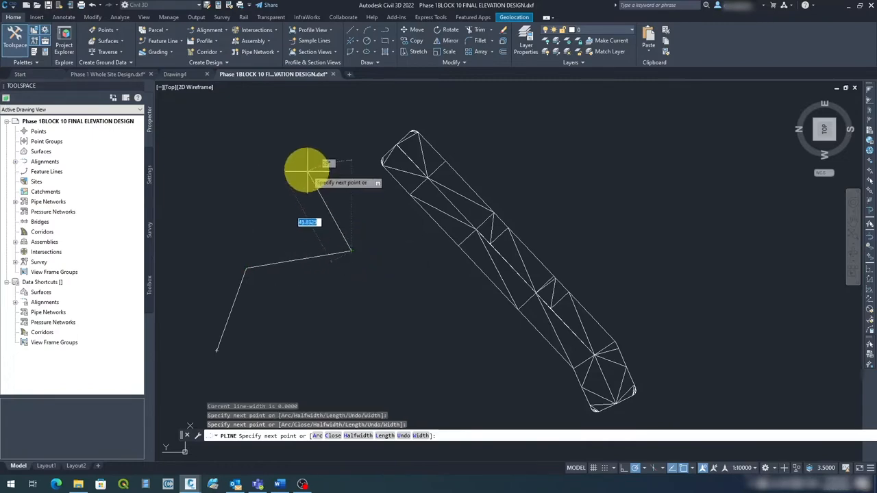
pyautogui.click(309, 161)
pyautogui.click(351, 129)
pyautogui.rightClick(352, 132)
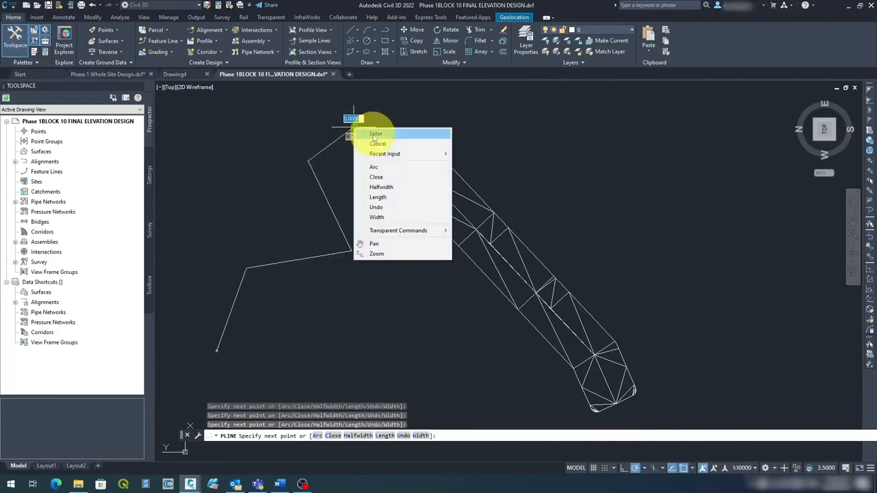
pyautogui.click(370, 135)
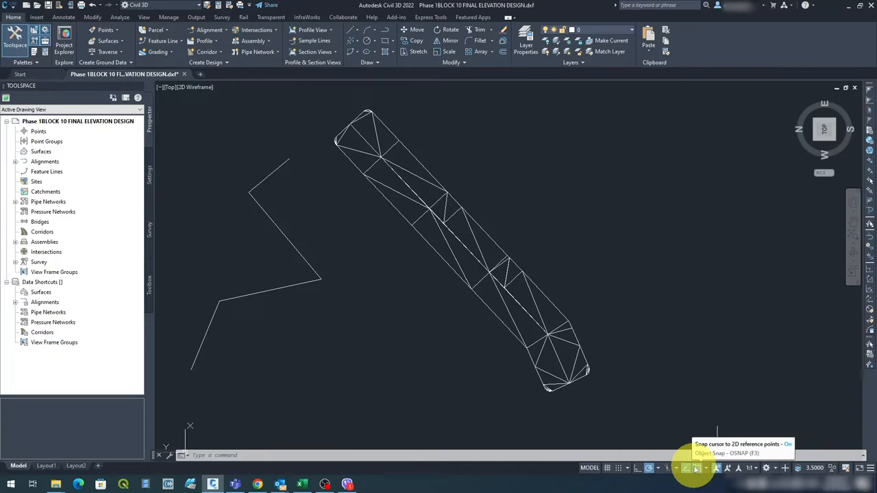
# Draw a circle by center and radius in the empty area on the opposite side of the strip from the polyline
pyautogui.click(367, 41)
pyautogui.click(530, 148)
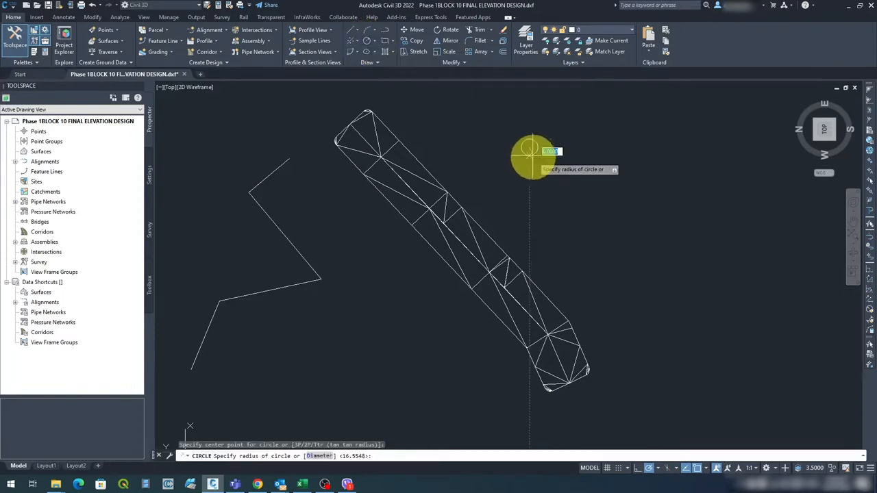
pyautogui.click(552, 174)
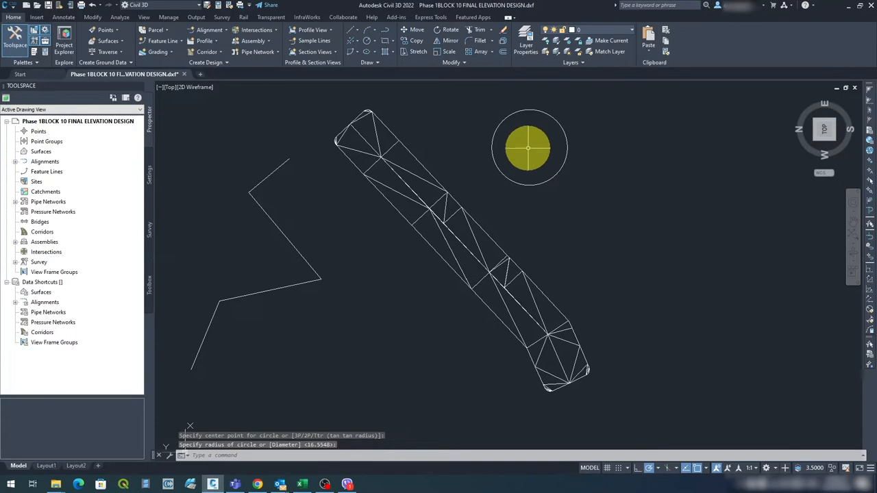
# Draw a single vertical line a short distance away from the circle, on the side opposite the strip
pyautogui.click(357, 29)
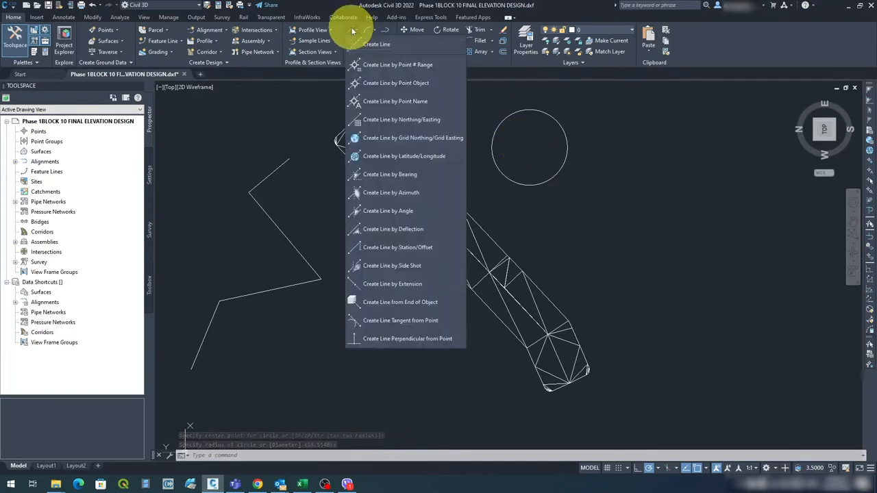
pyautogui.click(423, 48)
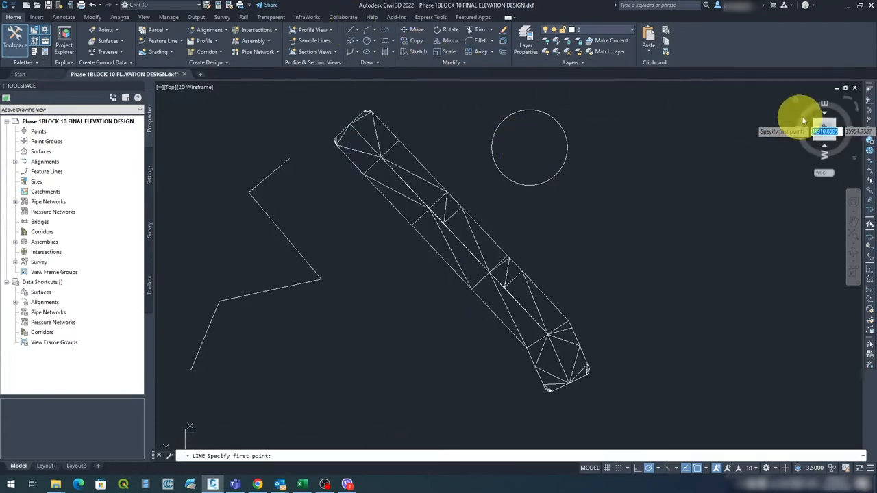
pyautogui.click(746, 120)
pyautogui.click(746, 249)
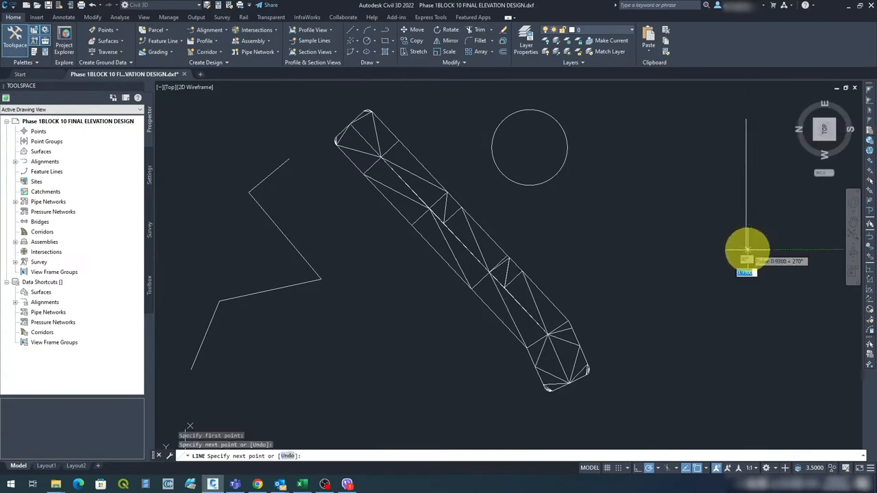
pyautogui.rightClick(790, 258)
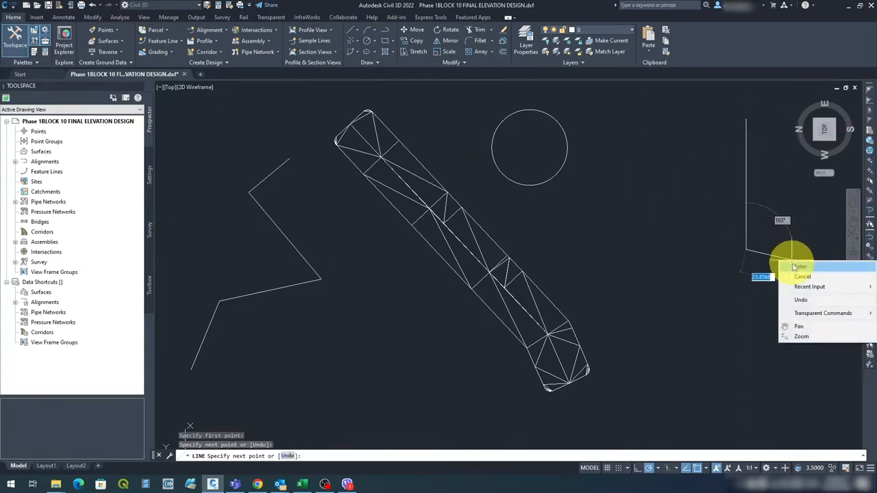
pyautogui.click(796, 268)
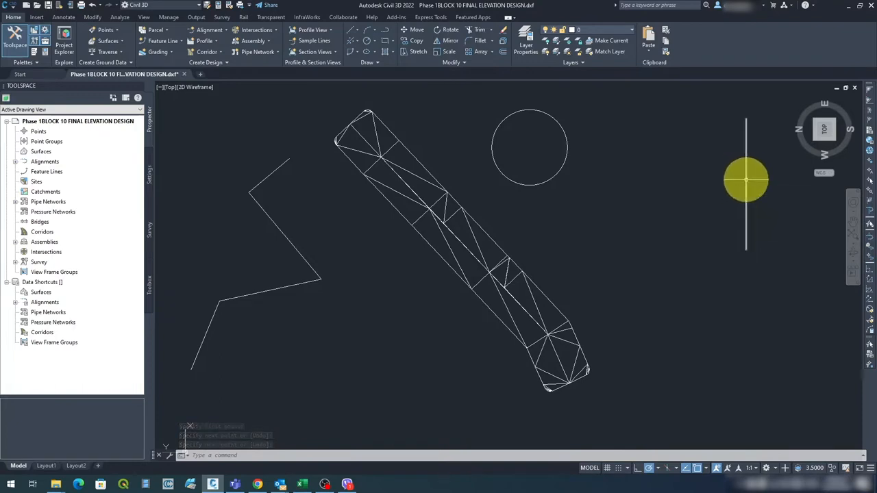
# Review the object snap modes and draw a line from the vertical line's midpoint to the circle's center using the Midpoint and Center snaps
pyautogui.click(706, 468)
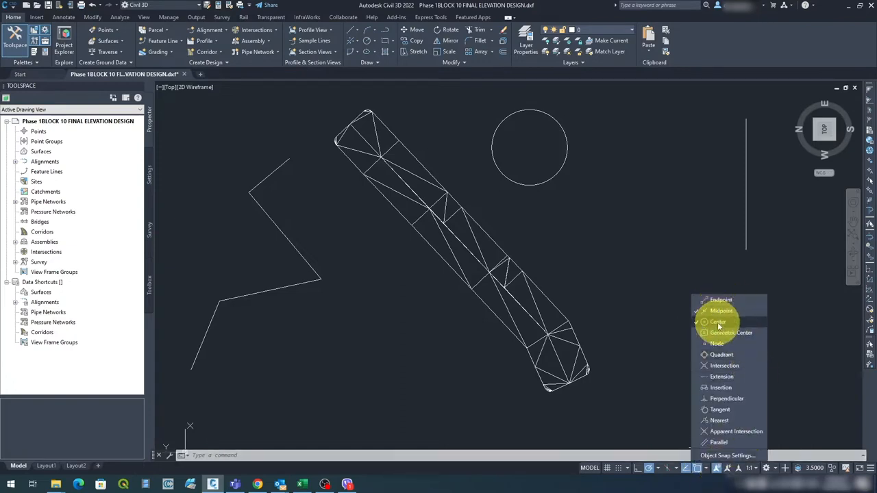
pyautogui.click(662, 163)
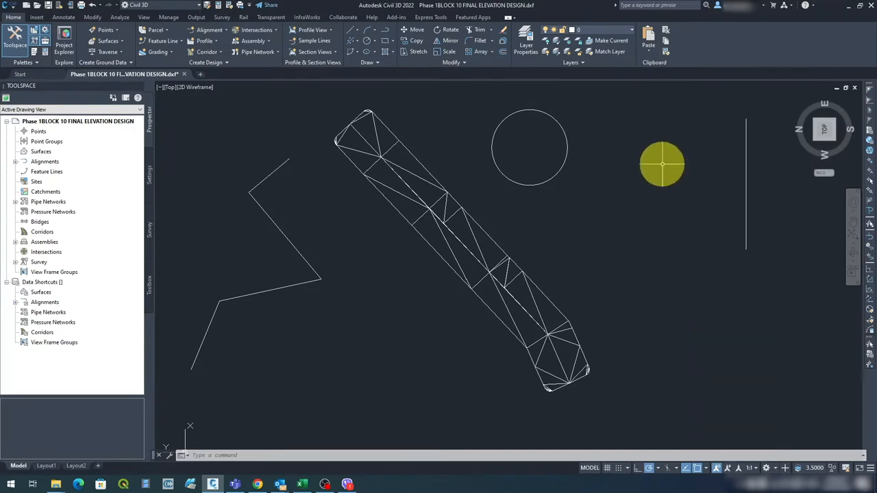
pyautogui.click(351, 32)
pyautogui.click(372, 43)
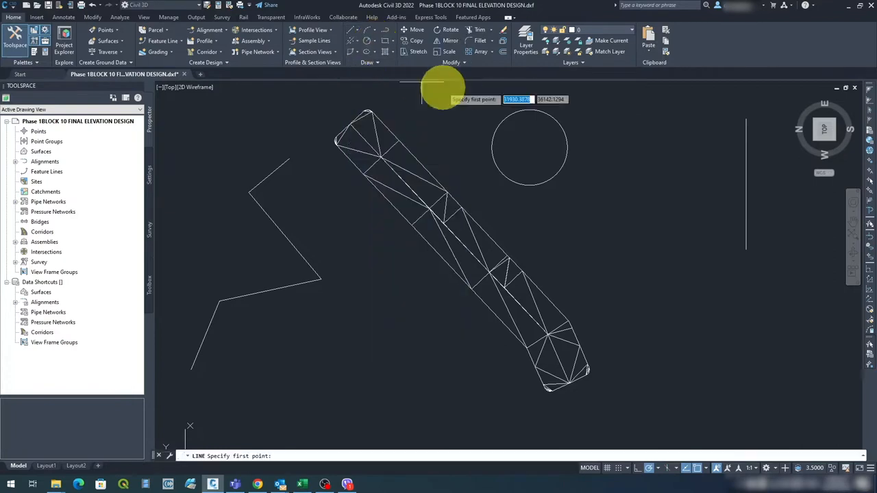
pyautogui.click(746, 184)
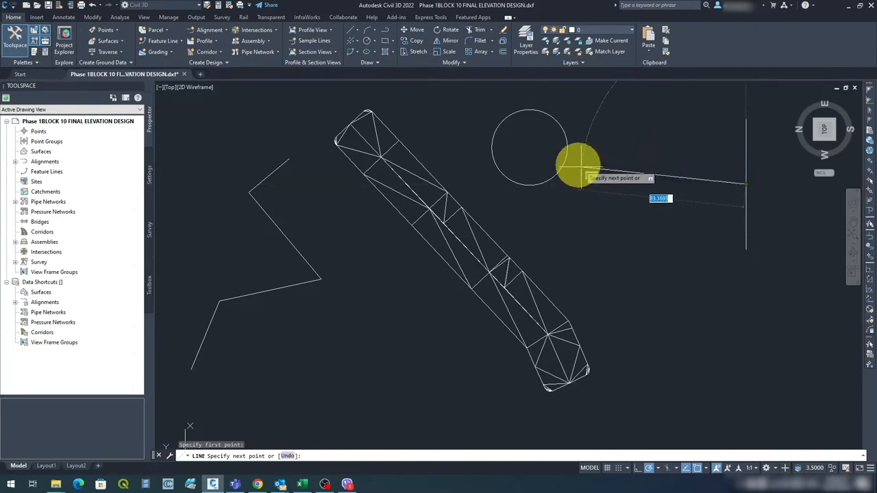
pyautogui.click(529, 147)
pyautogui.rightClick(663, 107)
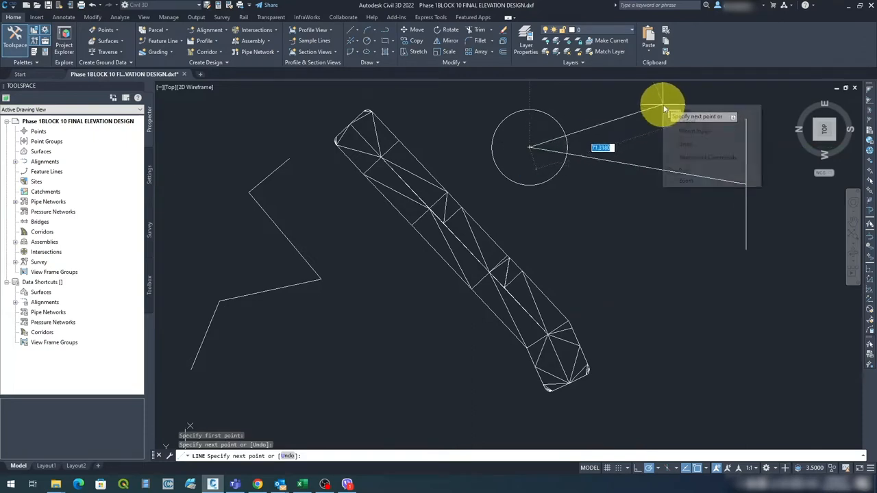
pyautogui.click(688, 115)
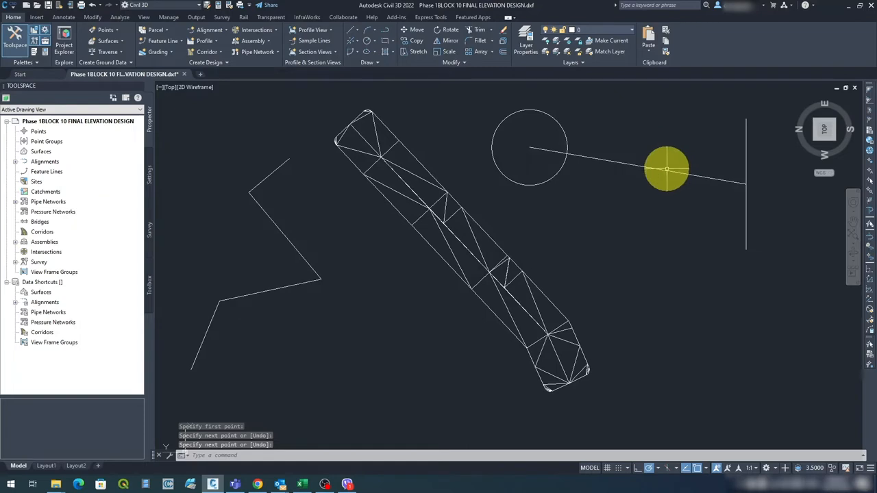
# Erase the line connecting the vertical line to the circle's center
pyautogui.click(683, 209)
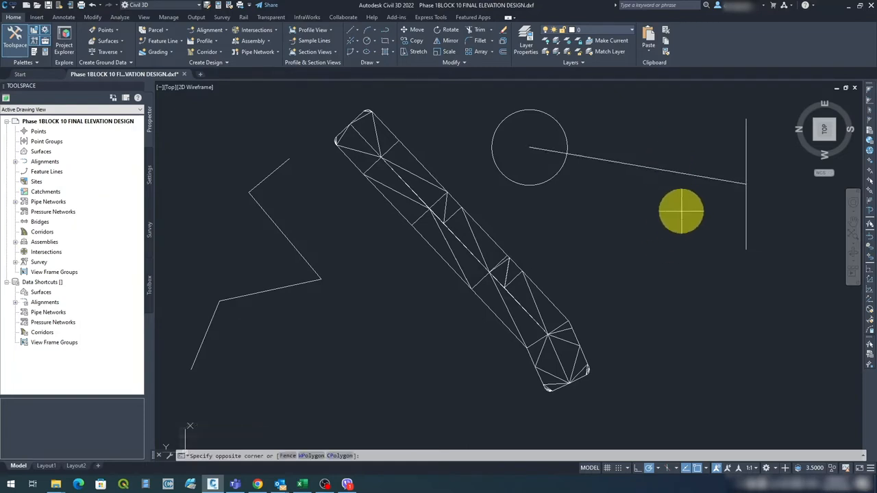
pyautogui.click(654, 140)
pyautogui.press('Delete')
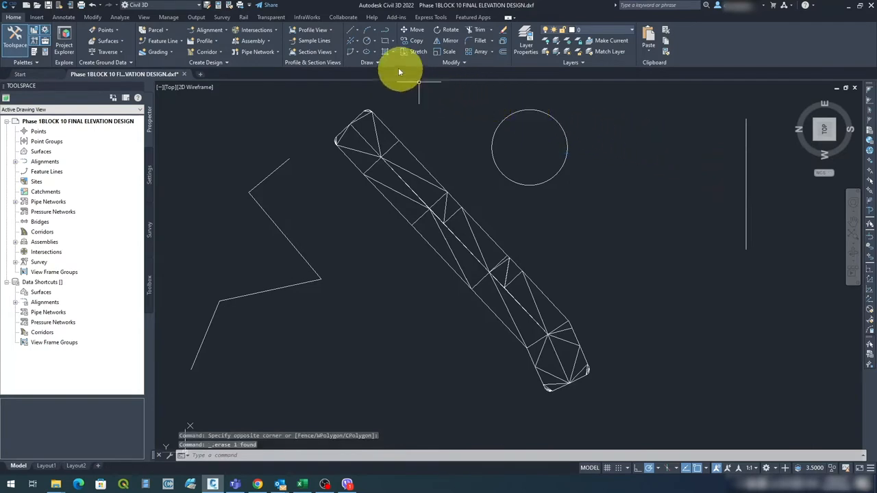
# Draw a line by eye, with object snap turned off, from near the middle of the vertical line to near the circle's center
pyautogui.click(356, 31)
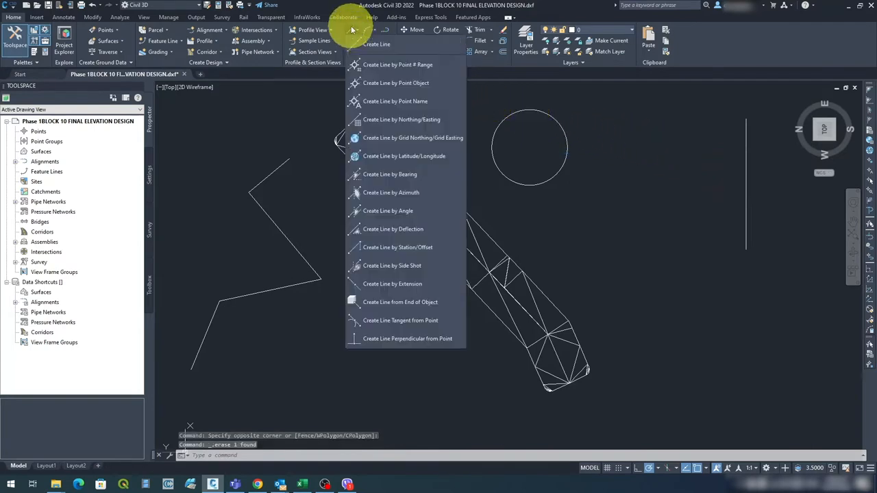
pyautogui.click(387, 45)
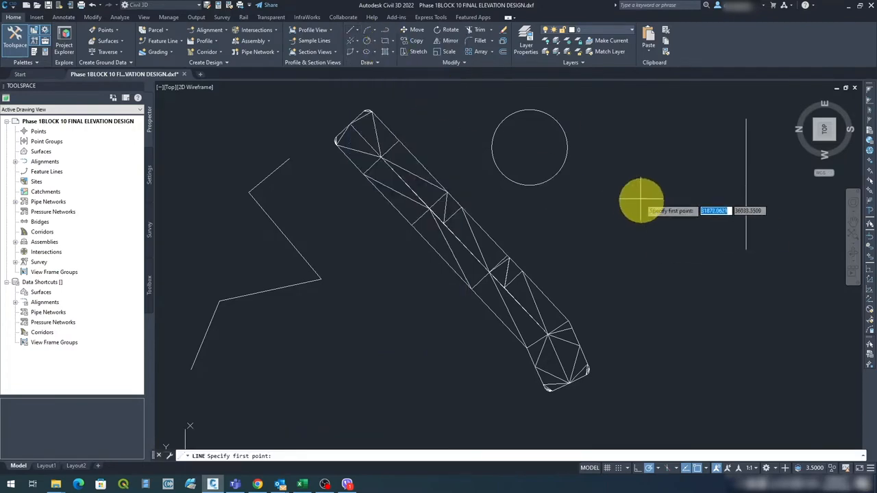
pyautogui.click(706, 470)
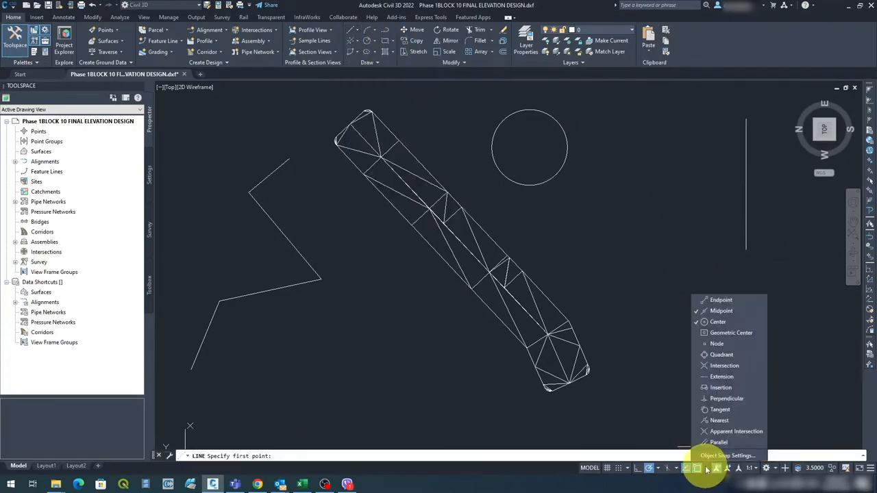
pyautogui.click(695, 324)
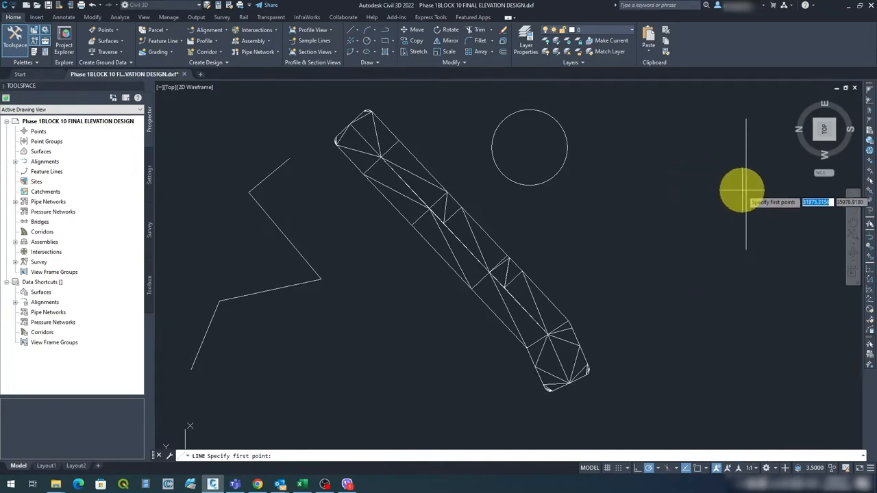
pyautogui.click(744, 191)
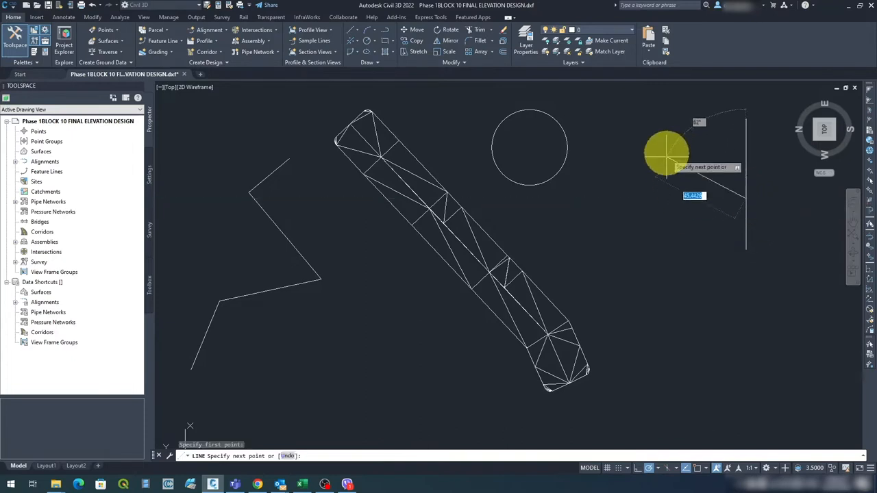
pyautogui.click(528, 142)
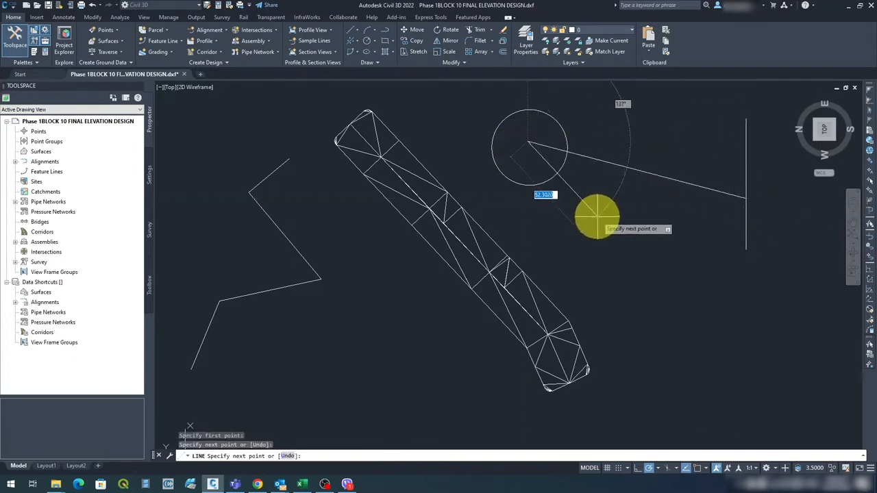
pyautogui.press('Escape')
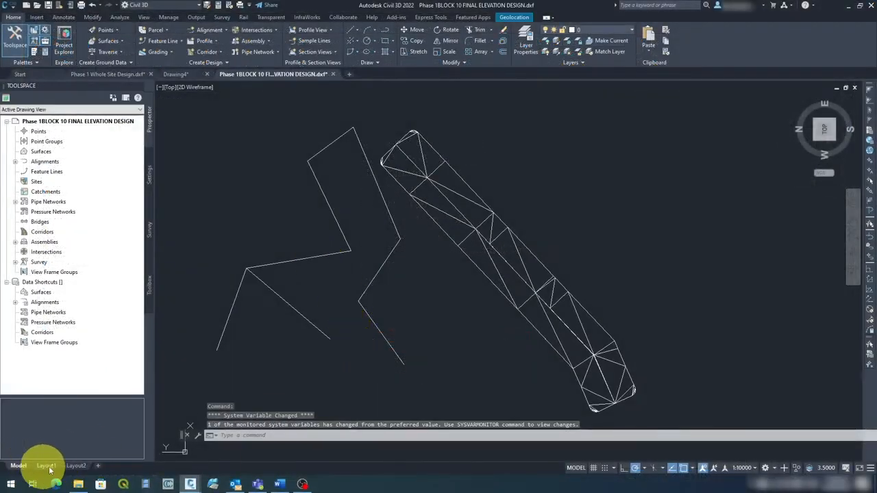
# Compare the drawing in model space with its Layout1 sheet, ending in model space
pyautogui.click(48, 466)
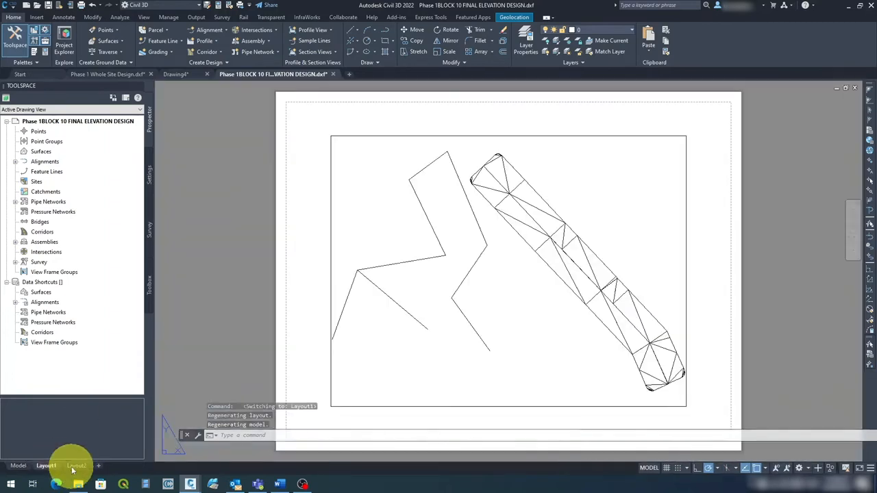
pyautogui.click(19, 466)
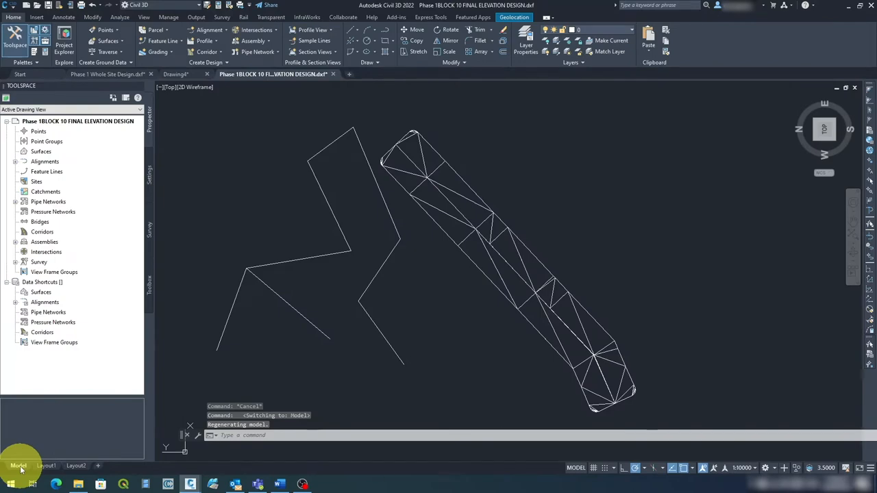
pyautogui.click(39, 469)
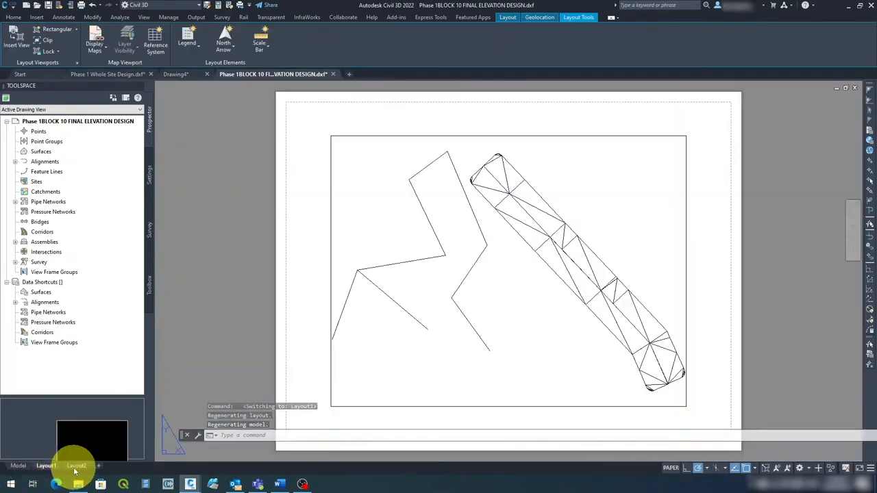
pyautogui.click(18, 466)
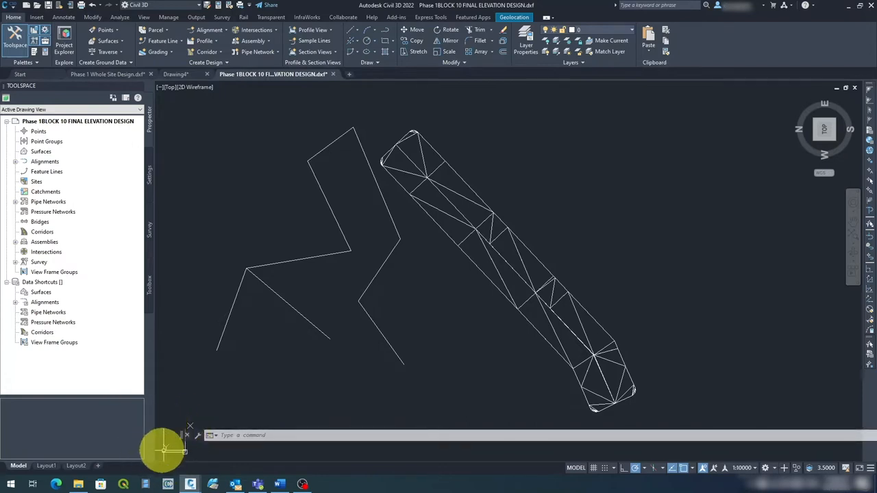
# Move the command line clear of the UCS icon and compare its axes in the rotated Top, north-up Top and Back views, ending in Top
pyautogui.moveTo(181, 434); pyautogui.dragTo(211, 454)
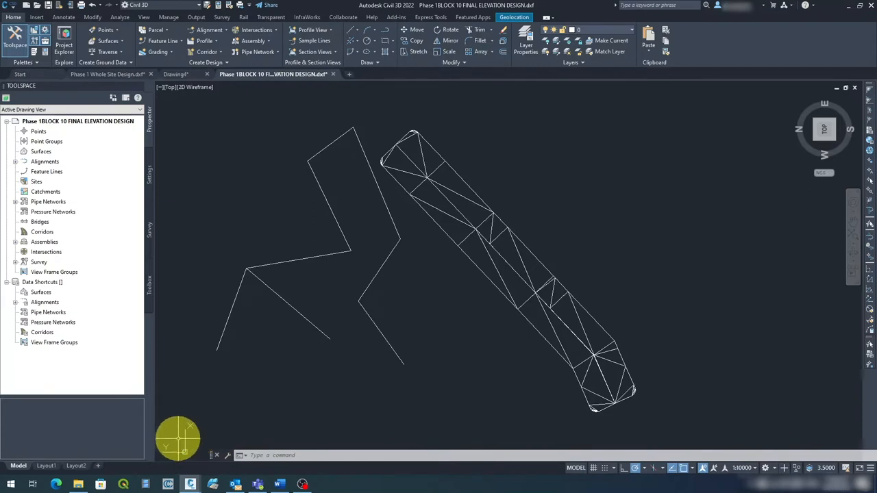
pyautogui.click(855, 113)
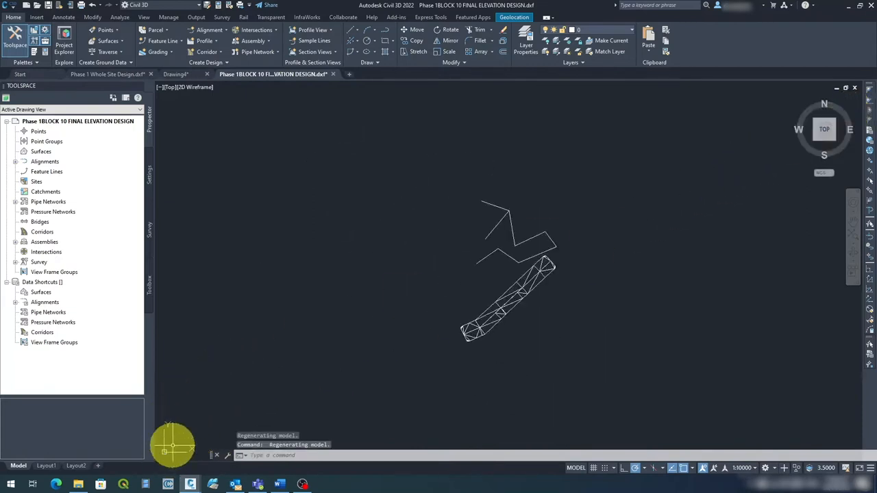
pyautogui.click(824, 105)
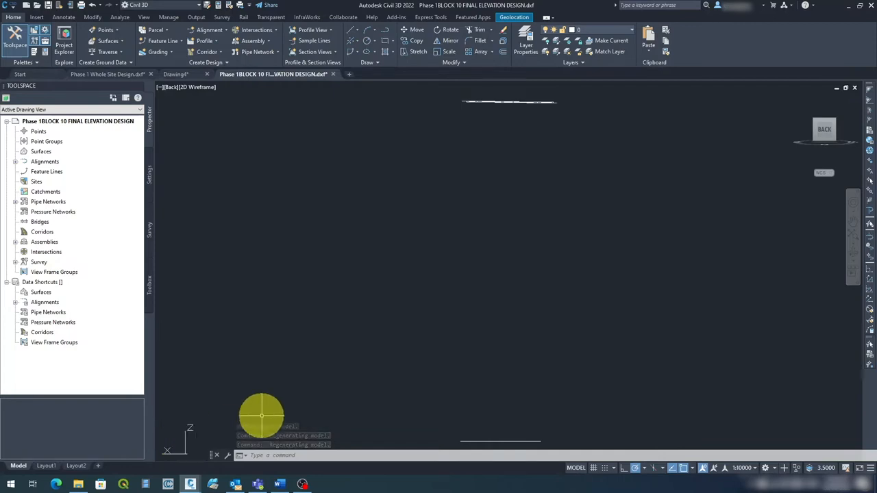
pyautogui.click(824, 112)
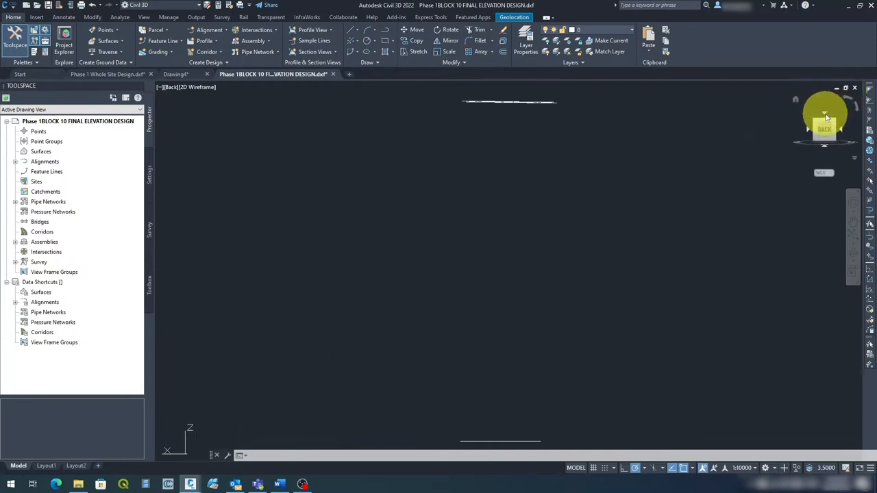
pyautogui.moveTo(856, 111)
pyautogui.mouseDown()
pyautogui.moveTo(861, 121)
pyautogui.moveTo(855, 104)
pyautogui.mouseUp()
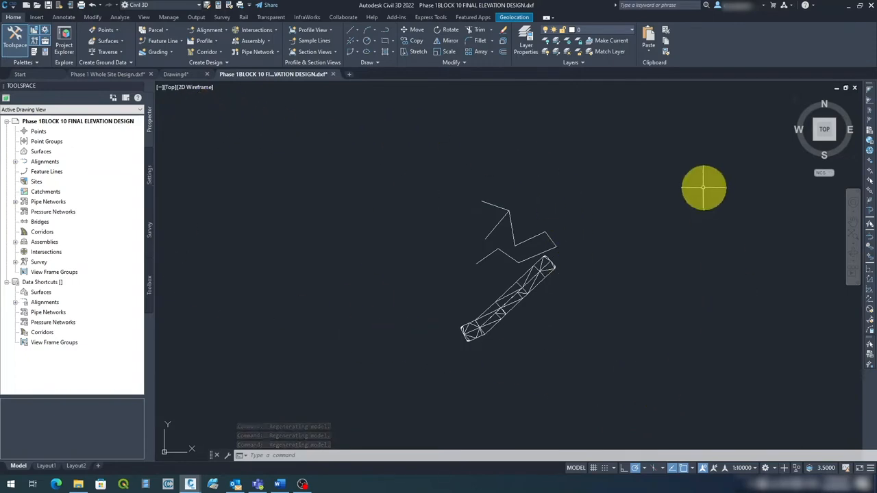
# Draw a circle by eye west of the existing linework and a rectangle by eye to the east of it
pyautogui.click(364, 41)
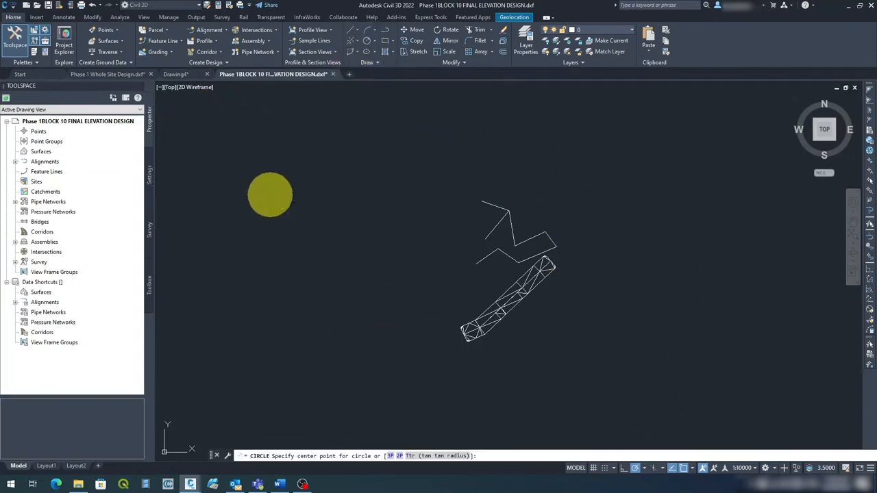
pyautogui.click(270, 195)
pyautogui.click(318, 222)
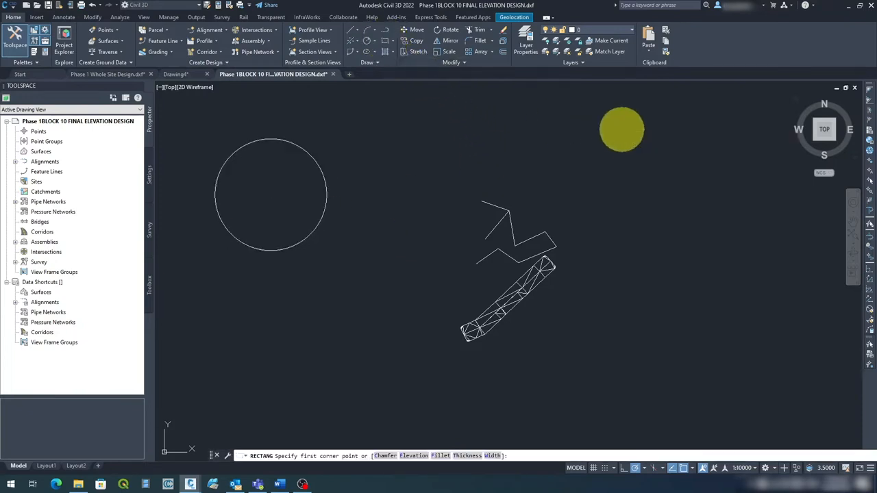
pyautogui.click(622, 129)
pyautogui.click(786, 246)
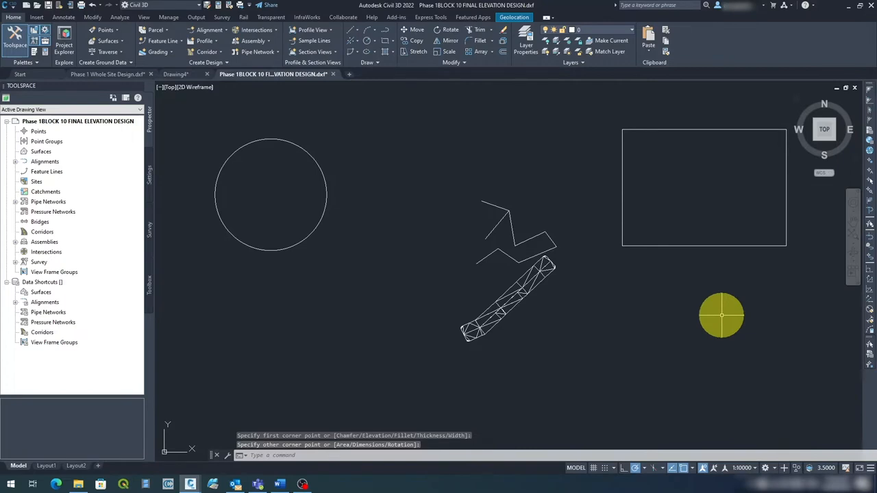
# Draw an ellipse centered on the rectangle's southwest corner, with one axis endpoint straight south and the other axis longer
pyautogui.click(365, 51)
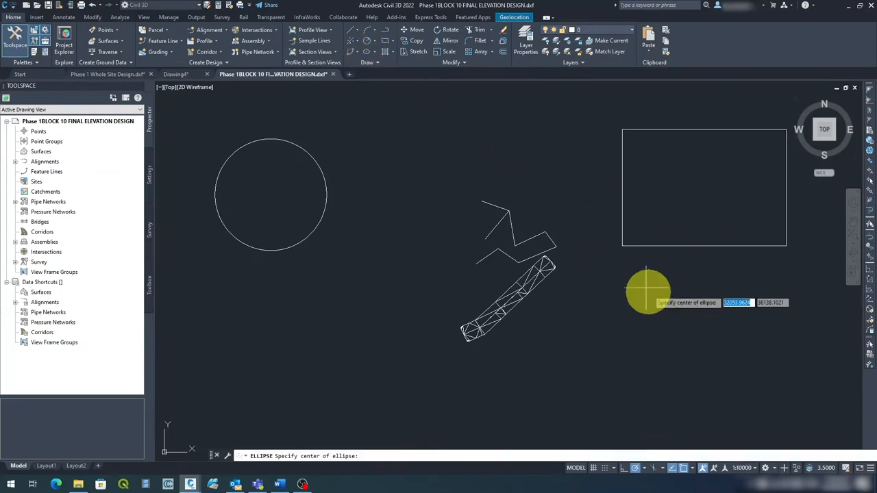
pyautogui.click(622, 245)
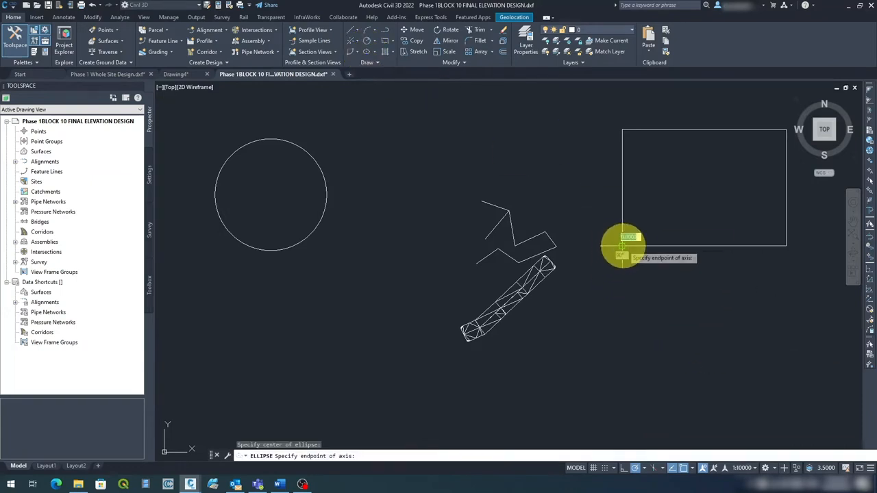
pyautogui.click(622, 378)
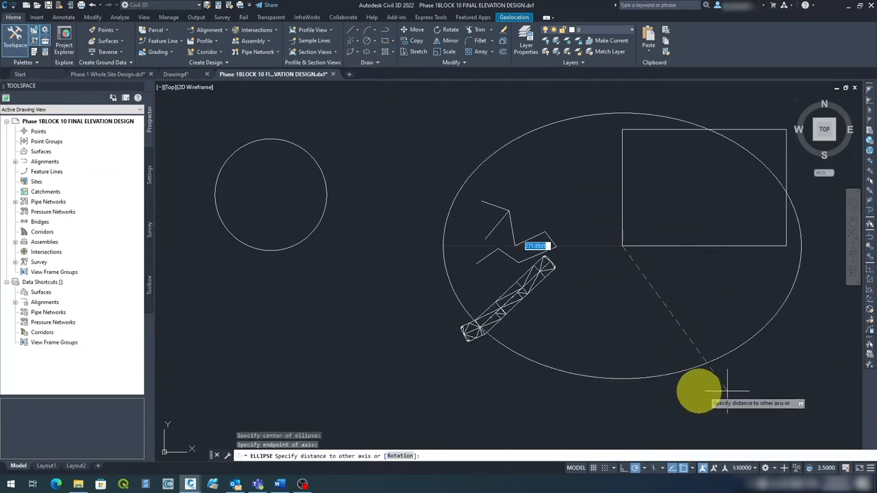
pyautogui.click(700, 388)
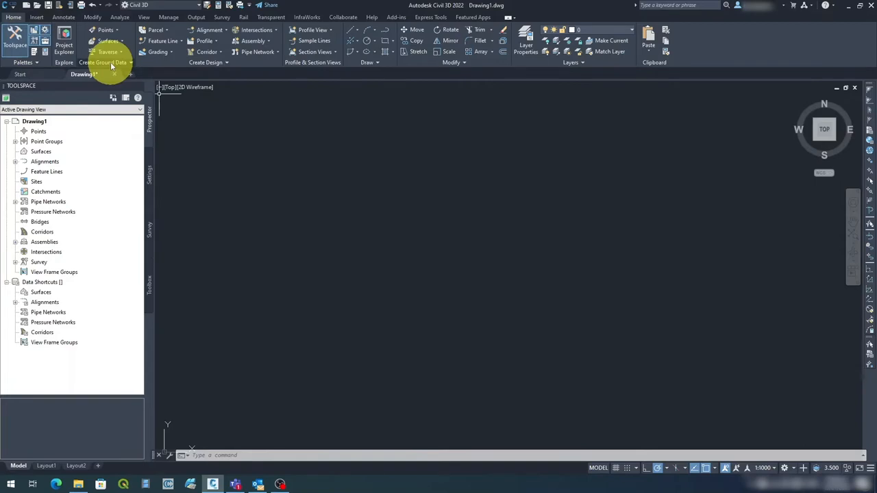
# Start a point import with the point creation tools and add Existing Ground (PENZ).csv from the Import Points folder as the source file
pyautogui.rightClick(113, 32)
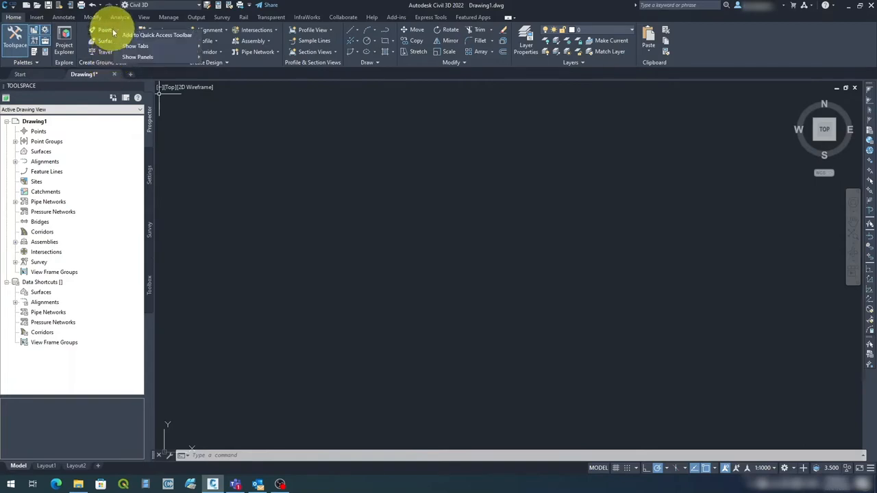
pyautogui.click(110, 30)
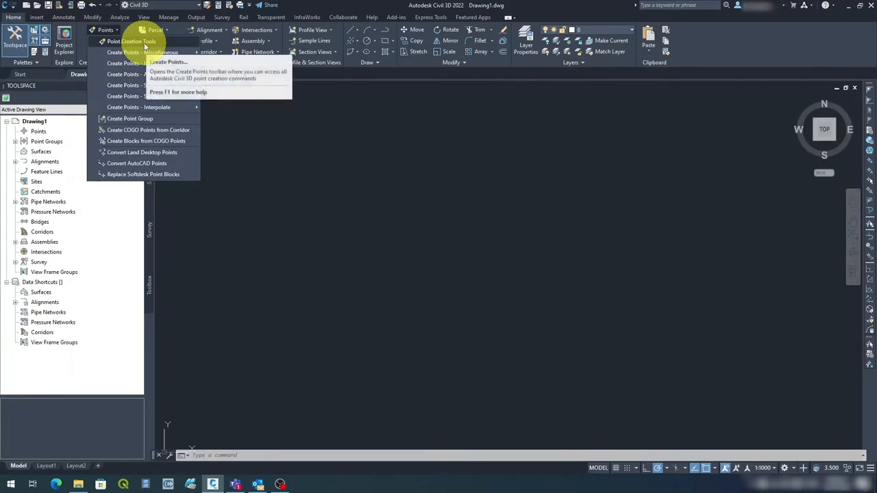
pyautogui.click(142, 42)
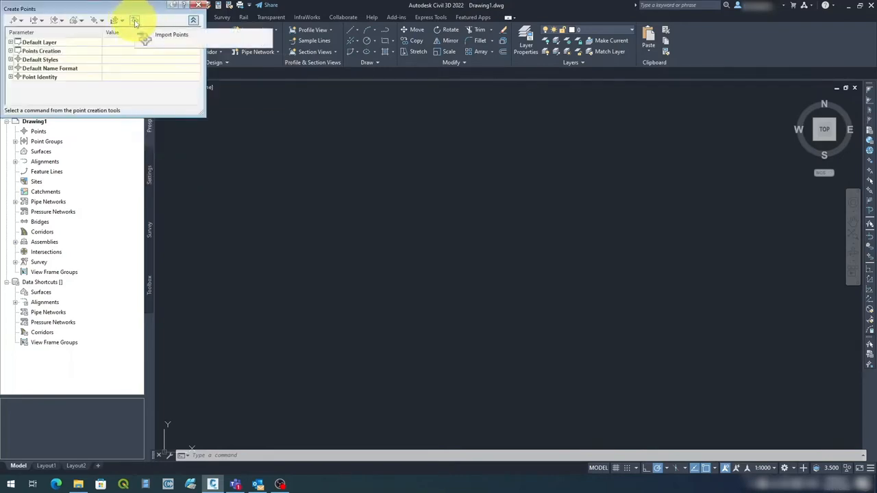
pyautogui.click(134, 20)
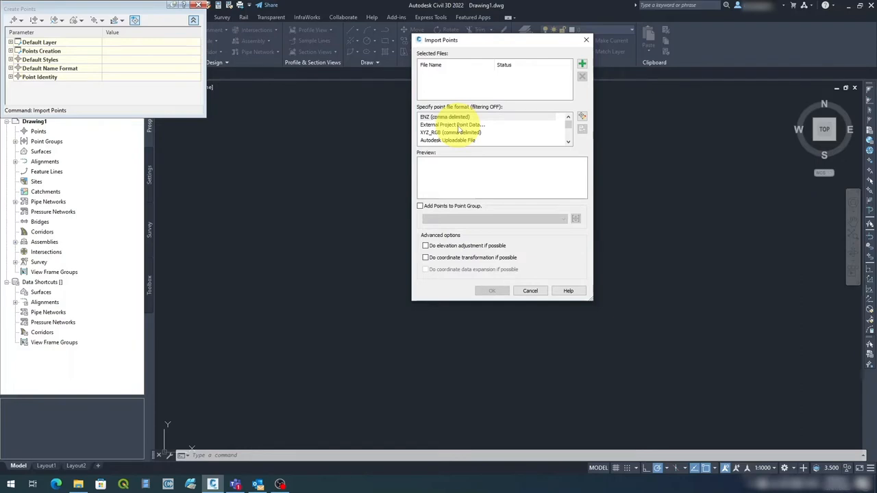
pyautogui.click(581, 64)
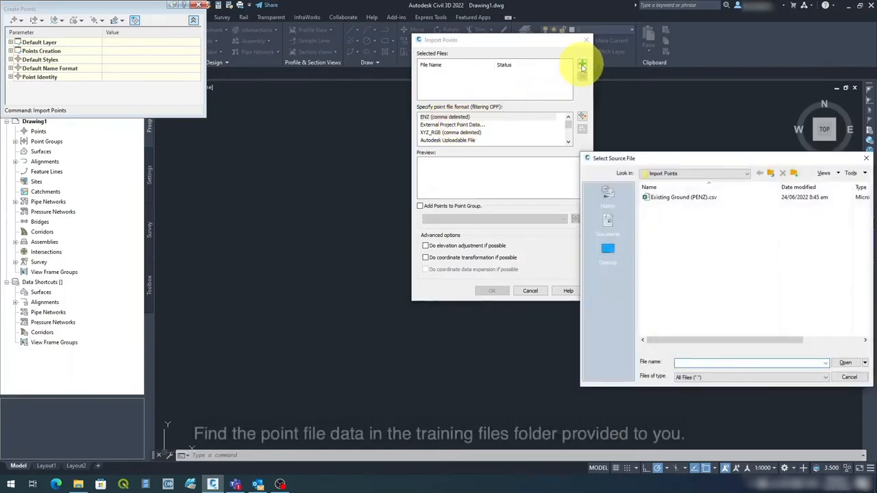
pyautogui.moveTo(650, 159); pyautogui.dragTo(606, 94)
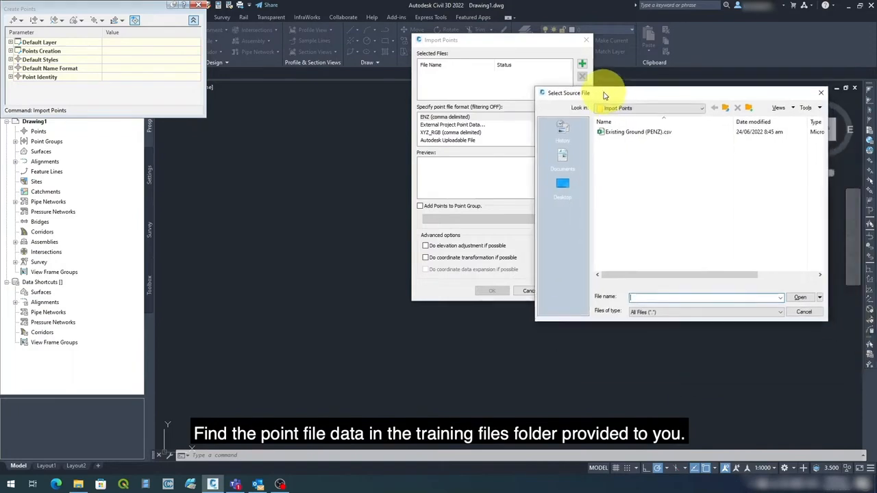
pyautogui.click(626, 133)
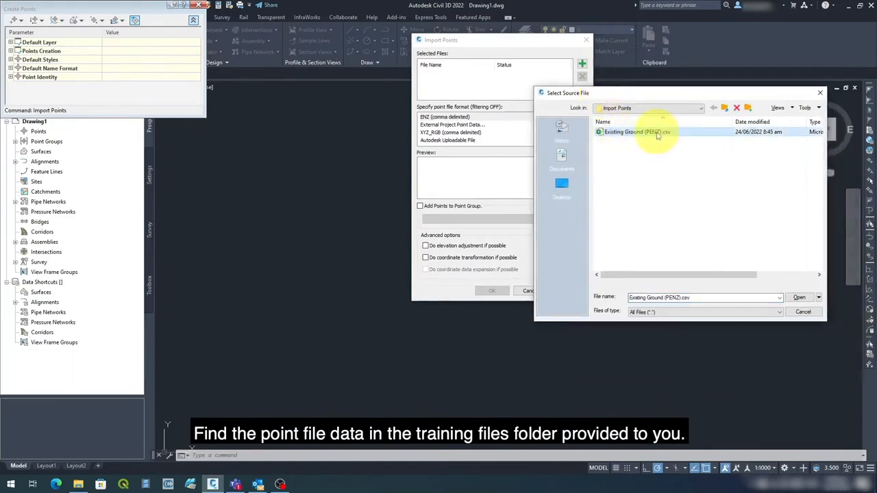
pyautogui.click(798, 297)
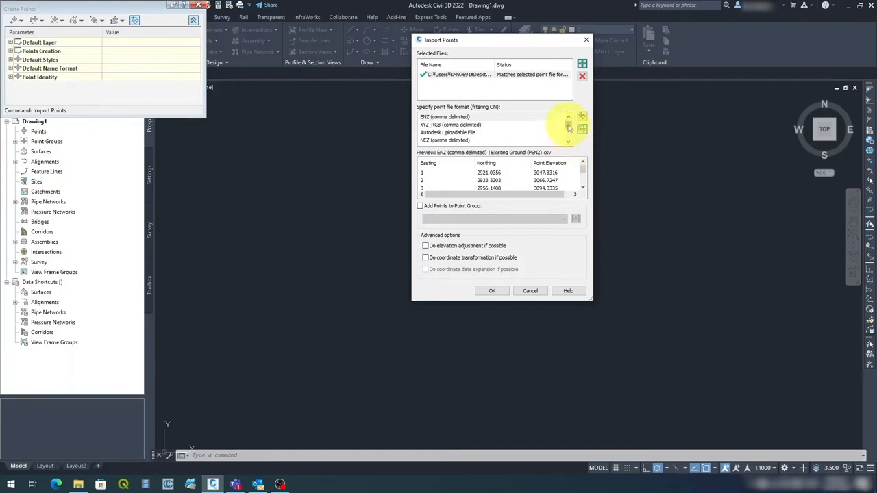
# Set the point file format for the import to PENZ (comma delimited)
pyautogui.moveTo(568, 127); pyautogui.dragTo(567, 130)
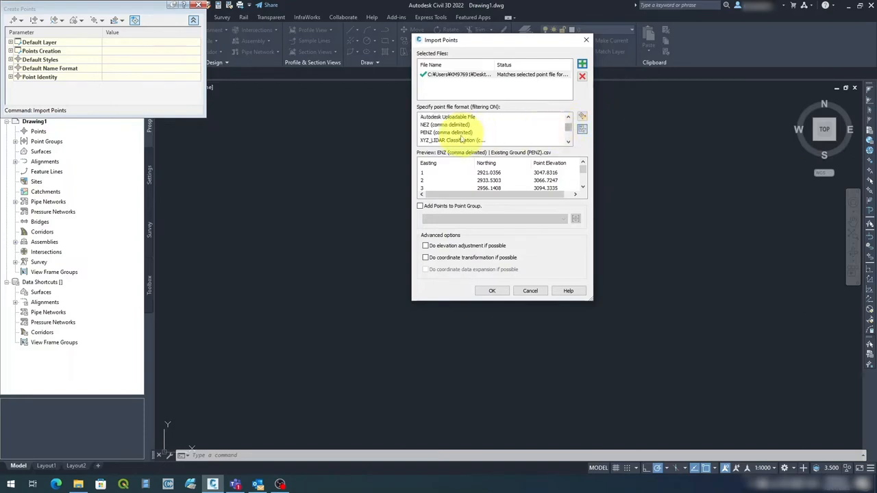
pyautogui.click(449, 133)
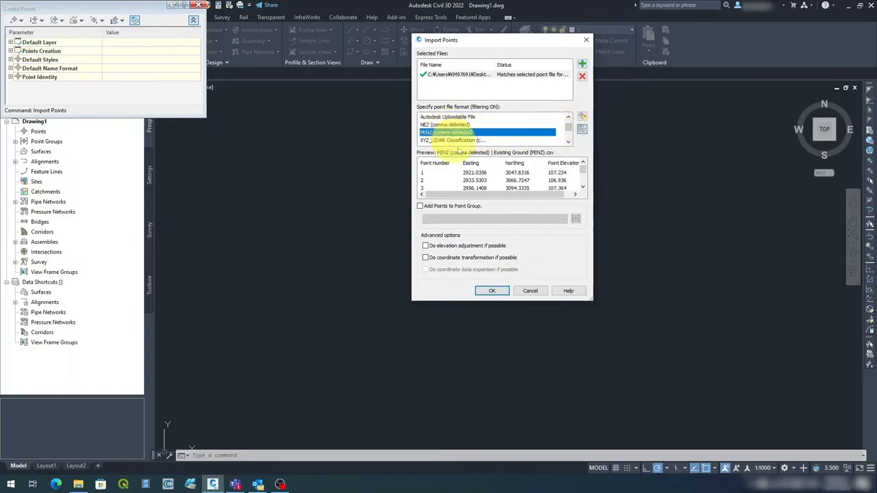
pyautogui.click(501, 291)
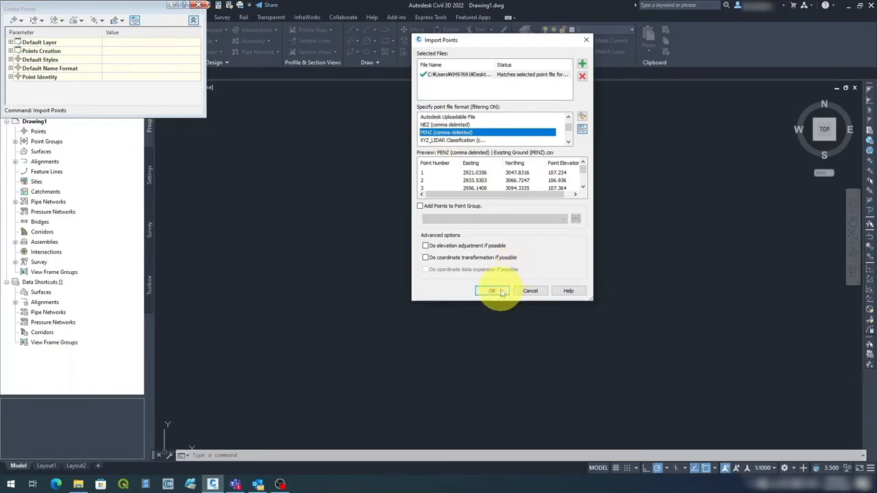
# Assign the points to a new point group named Existing Ground and import them into the drawing
pyautogui.click(419, 205)
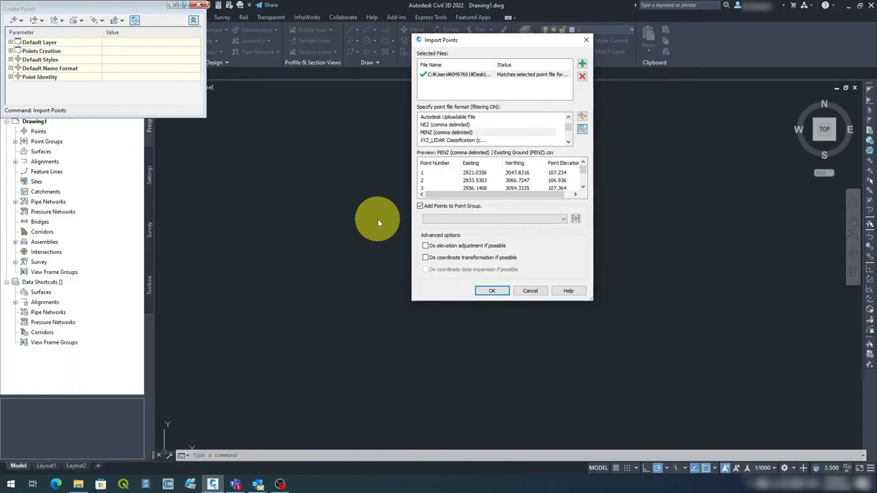
pyautogui.click(575, 220)
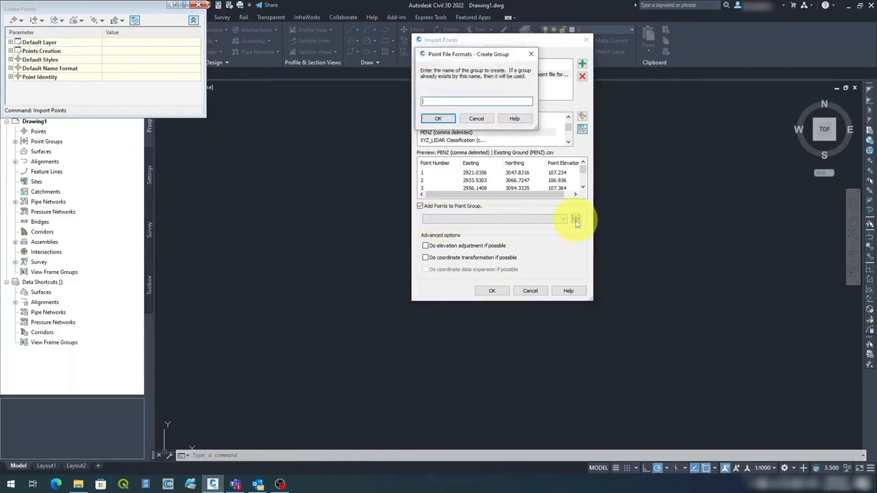
pyautogui.click(441, 101)
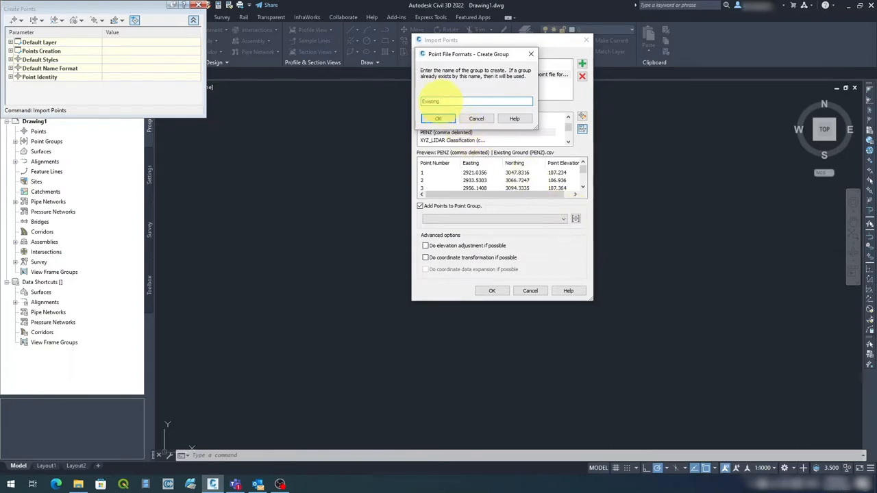
pyautogui.write('Existing Ground')
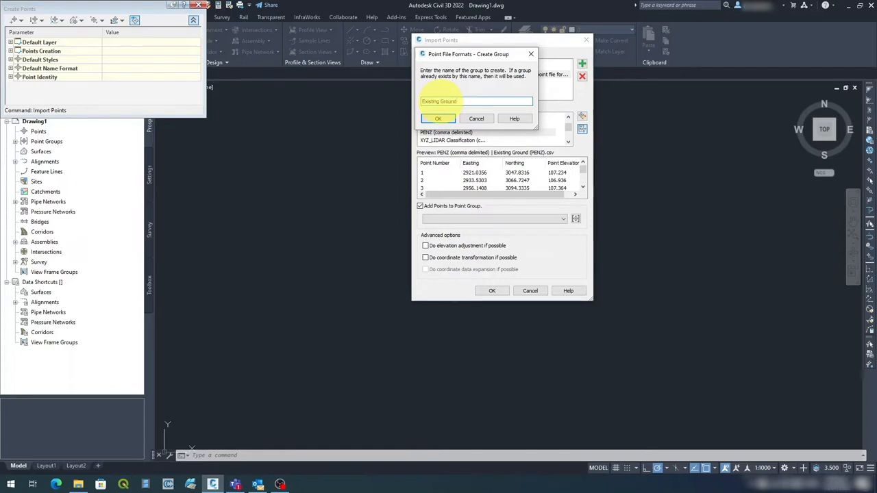
pyautogui.click(437, 118)
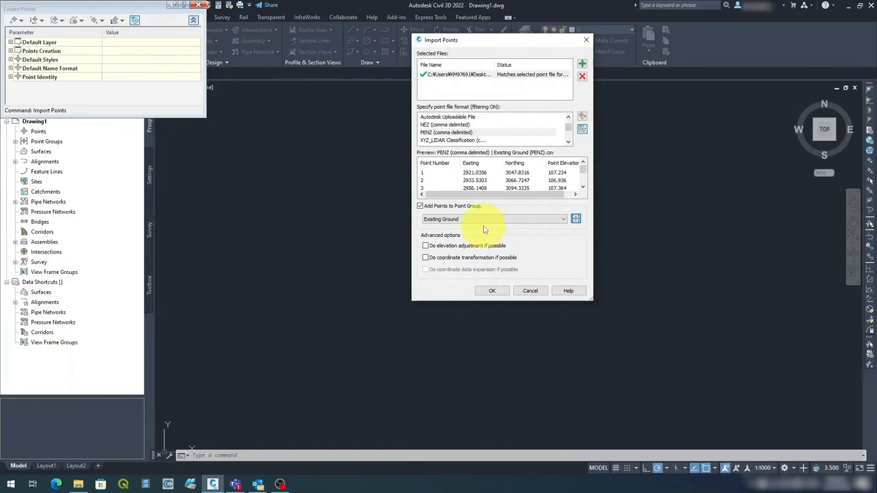
pyautogui.click(492, 291)
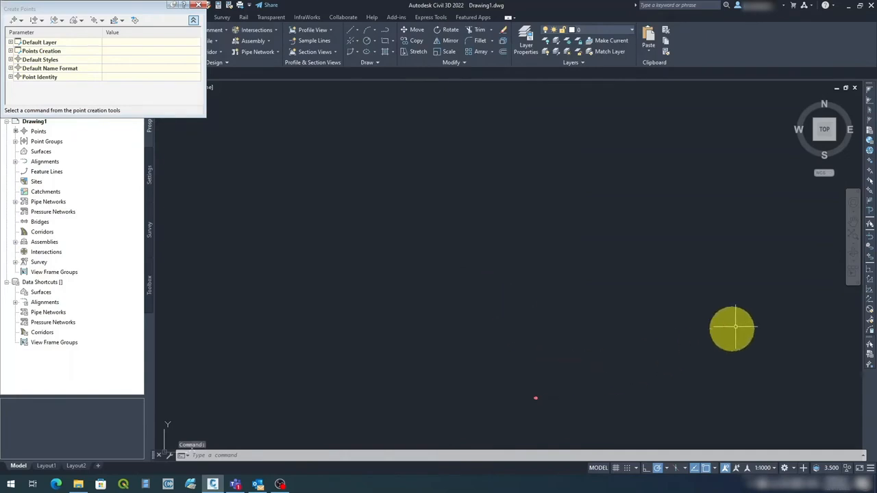
pyautogui.click(854, 237)
pyautogui.scroll(-3, 739, 265)
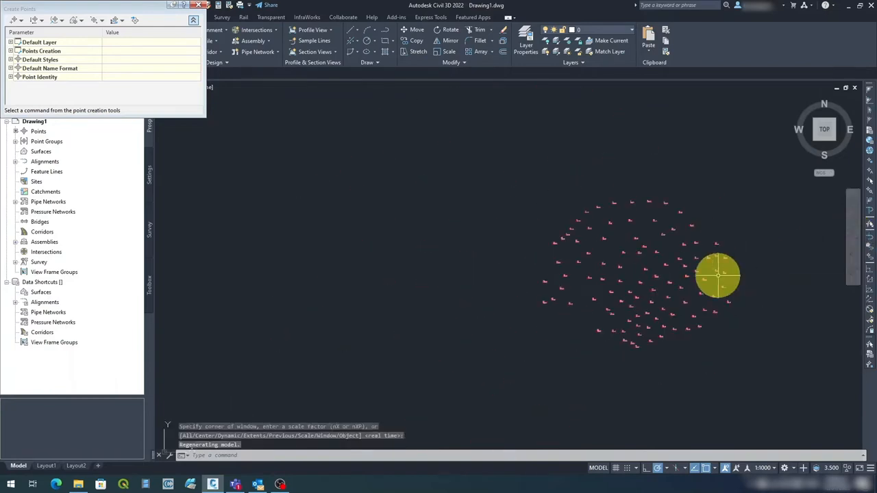
pyautogui.scroll(2, 717, 275)
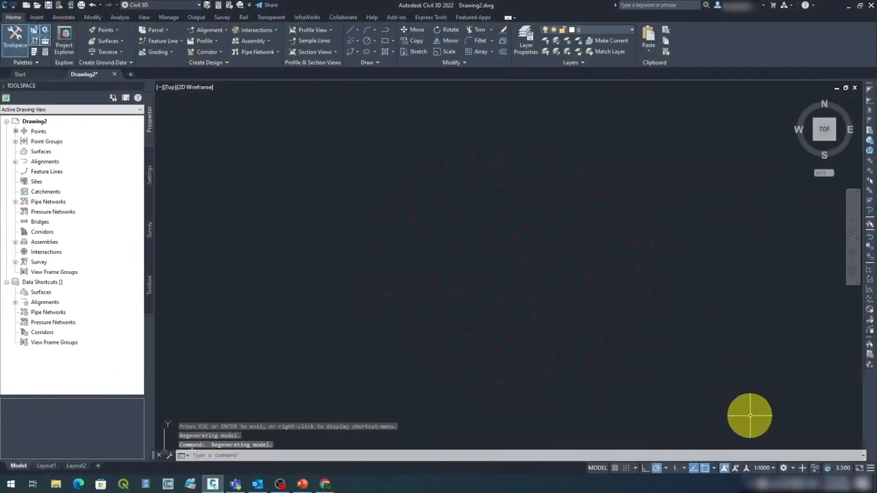
# Select all the imported survey points and start exporting them in the PENZ (comma delimited) format
pyautogui.click(714, 416)
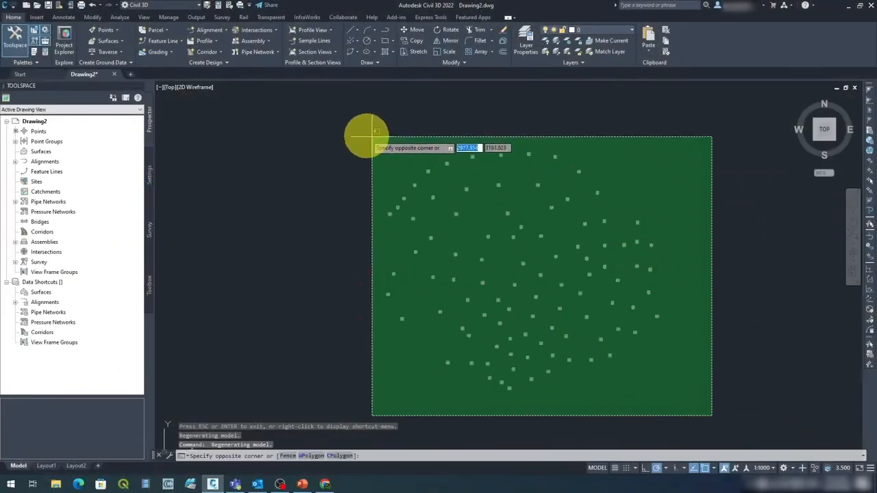
pyautogui.click(297, 116)
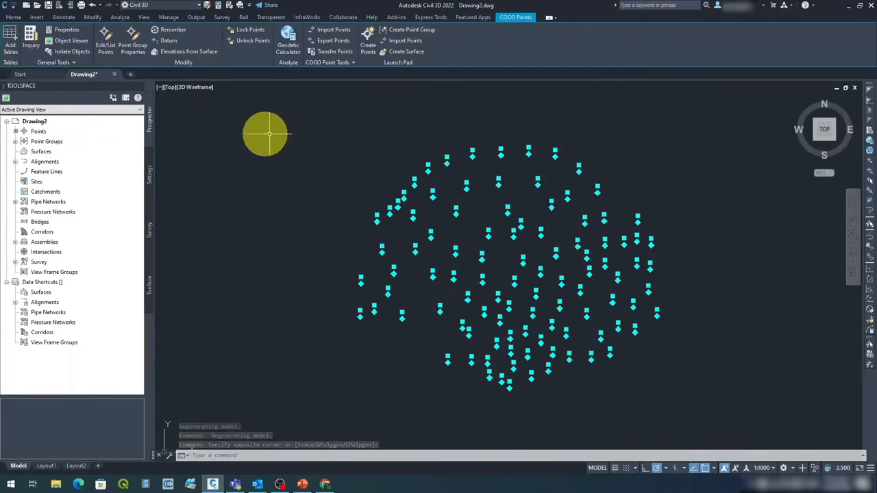
pyautogui.click(333, 40)
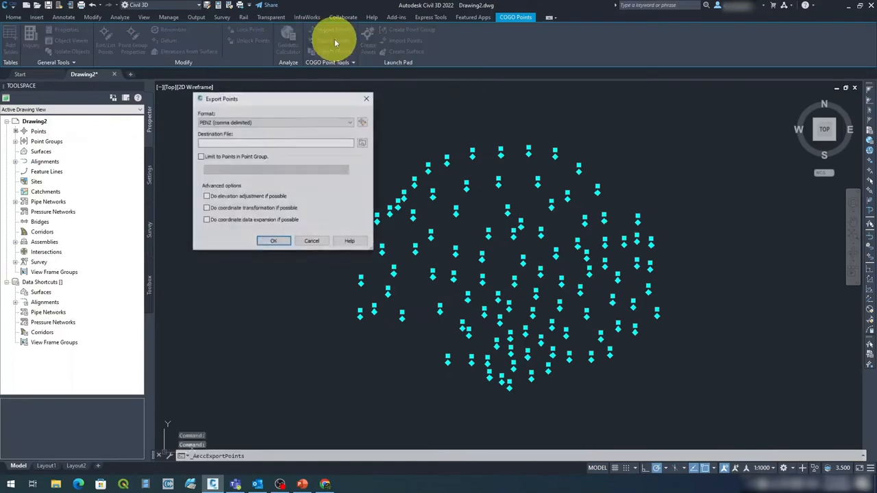
pyautogui.click(288, 122)
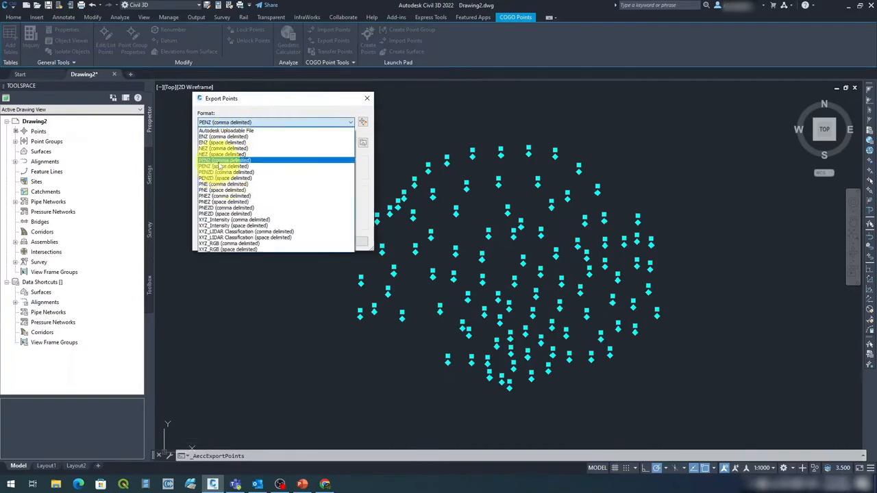
pyautogui.click(220, 161)
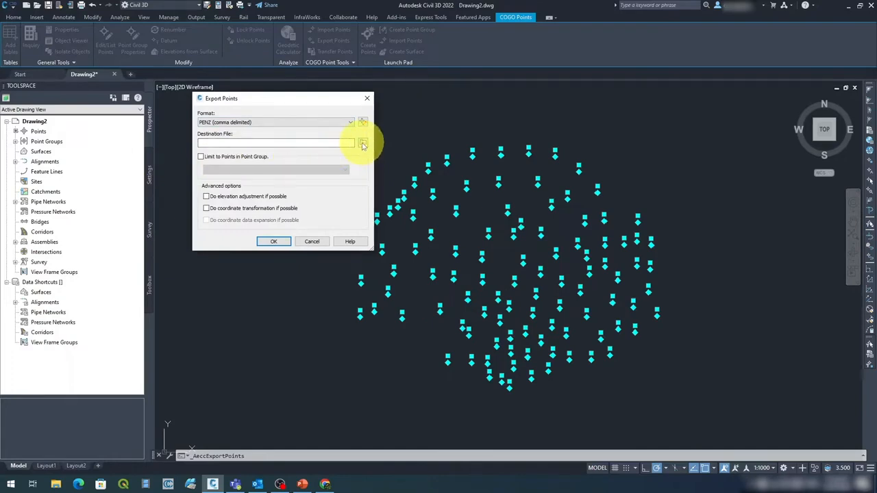
# Export the points to a .csv destination file named Export Point in the Training Files folder
pyautogui.click(363, 144)
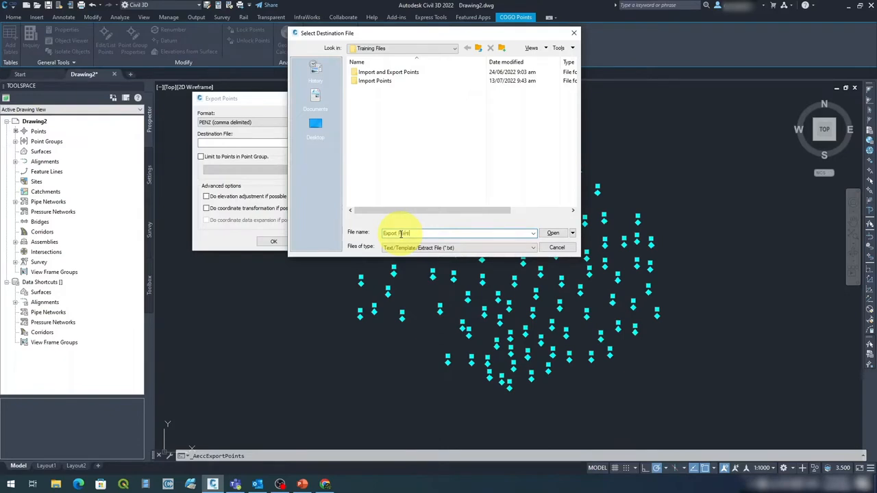
pyautogui.click(411, 247)
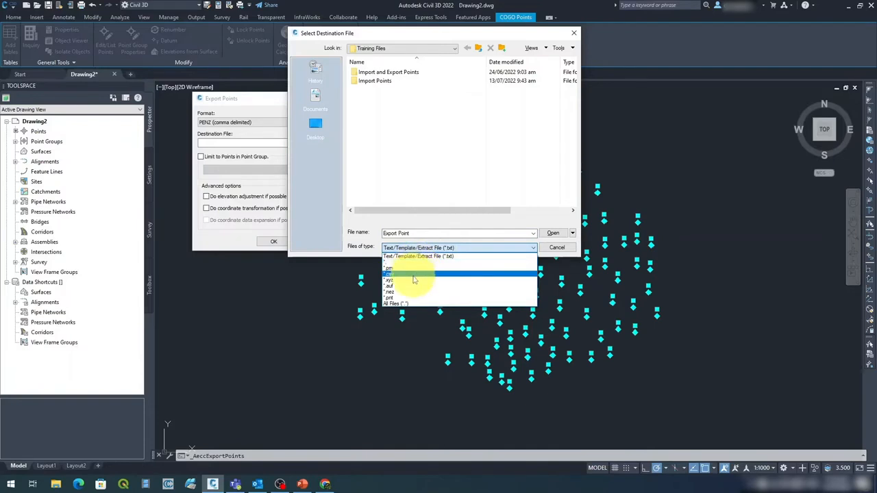
pyautogui.click(413, 277)
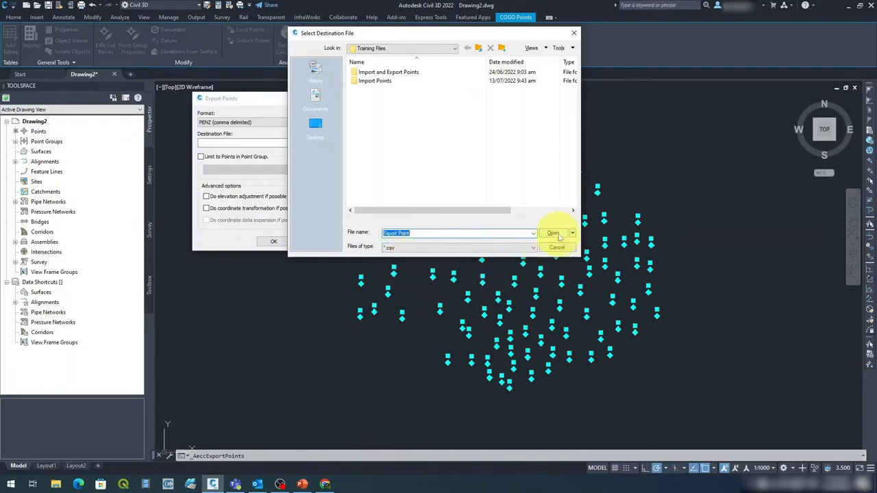
pyautogui.click(553, 234)
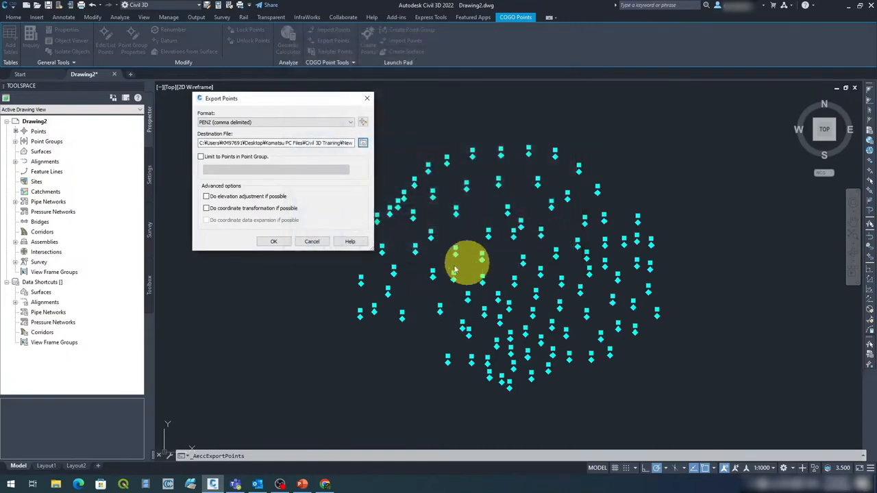
pyautogui.click(277, 244)
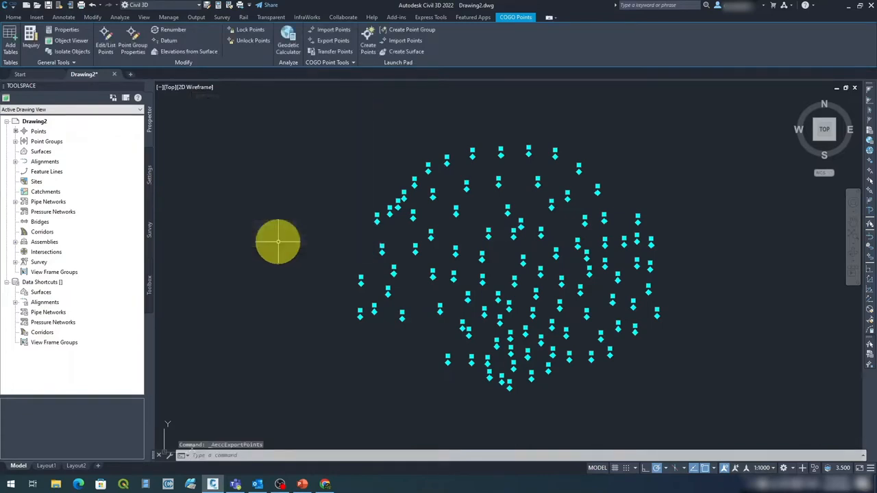
# Switch to File Explorer, open Export Point.csv from the New Maxima Employee Training Files folder in Excel, check the exported points and close it
pyautogui.click(56, 484)
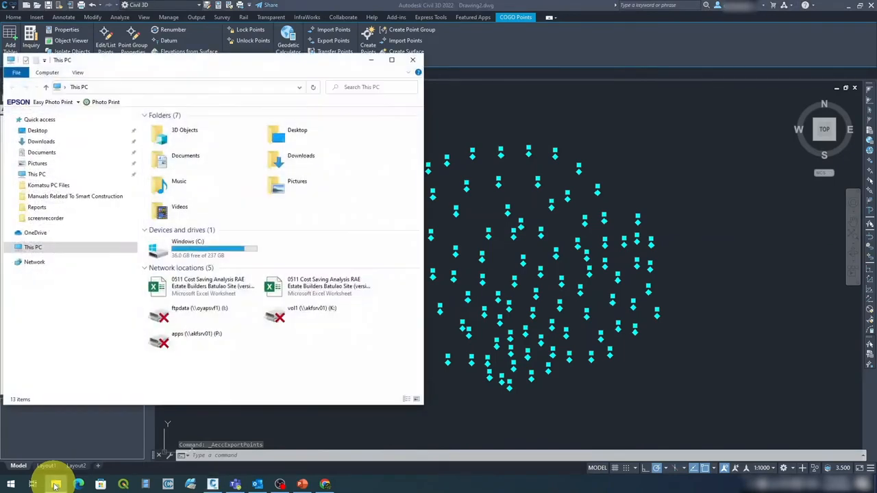
pyautogui.click(50, 185)
pyautogui.doubleClick(382, 141)
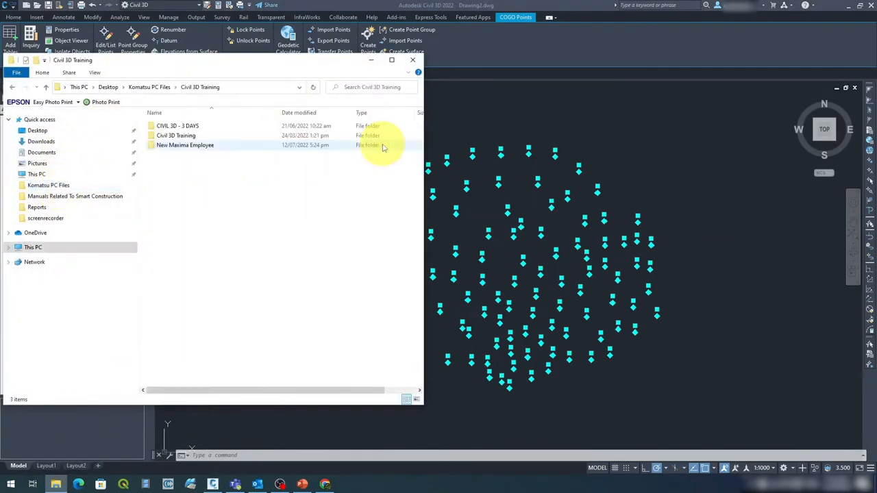
pyautogui.doubleClick(193, 145)
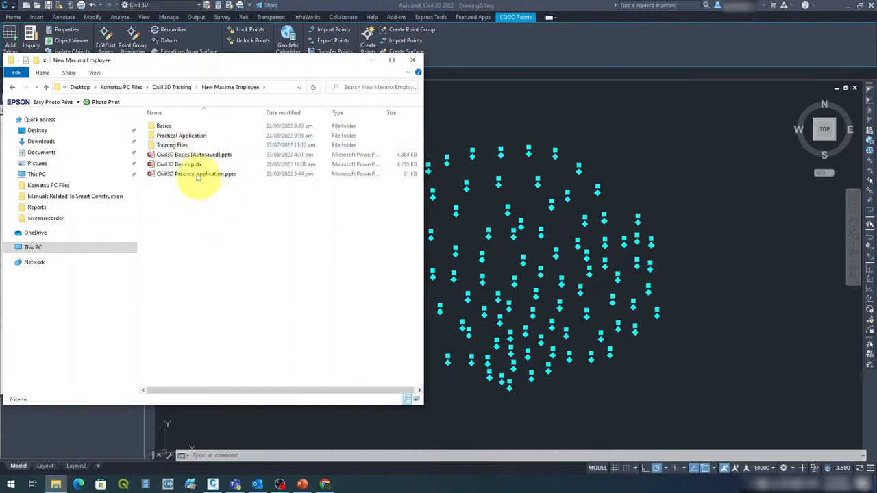
pyautogui.doubleClick(171, 144)
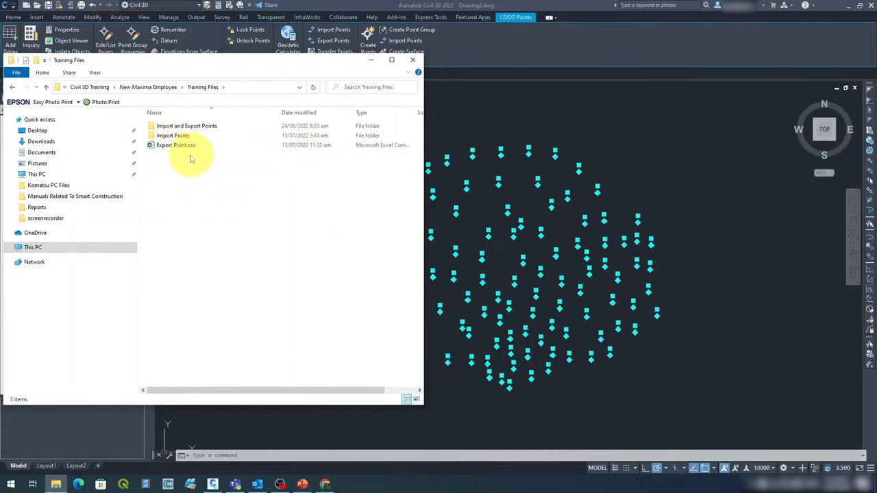
pyautogui.click(184, 147)
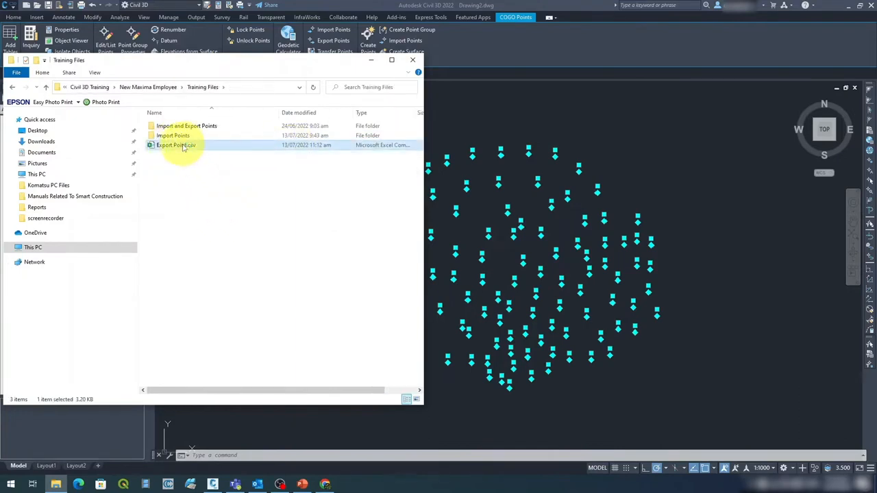
pyautogui.doubleClick(183, 146)
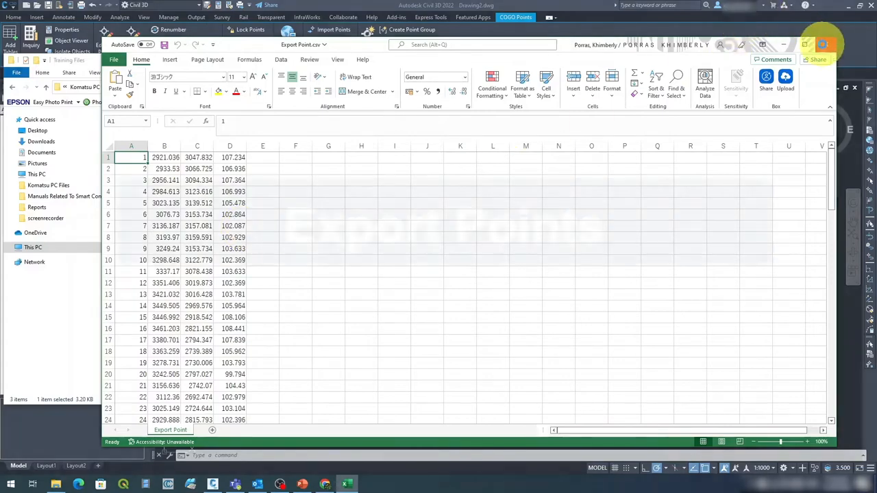
pyautogui.click(824, 47)
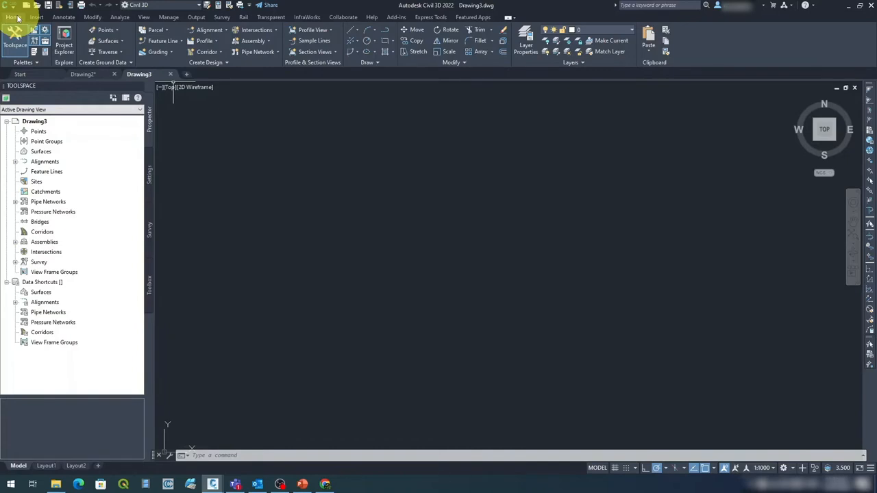
# Create one manual point in the middle of the empty drawing with description A and elevation 500
pyautogui.click(115, 32)
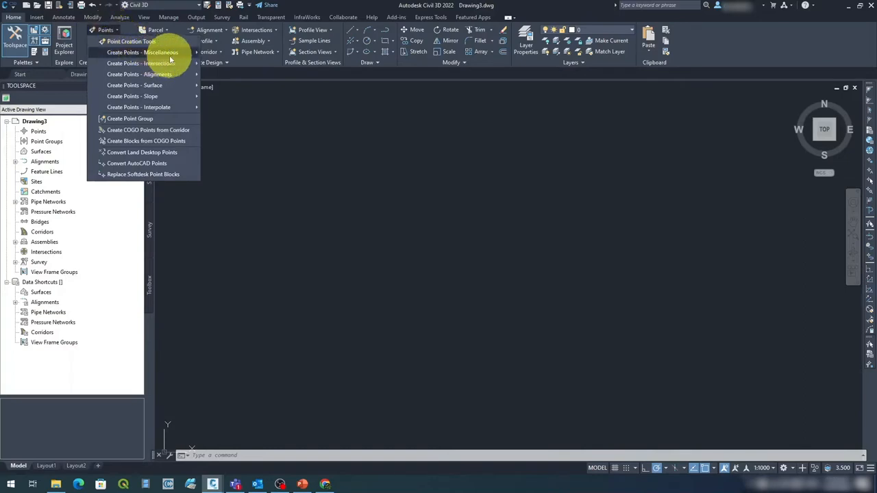
pyautogui.moveTo(170, 59)
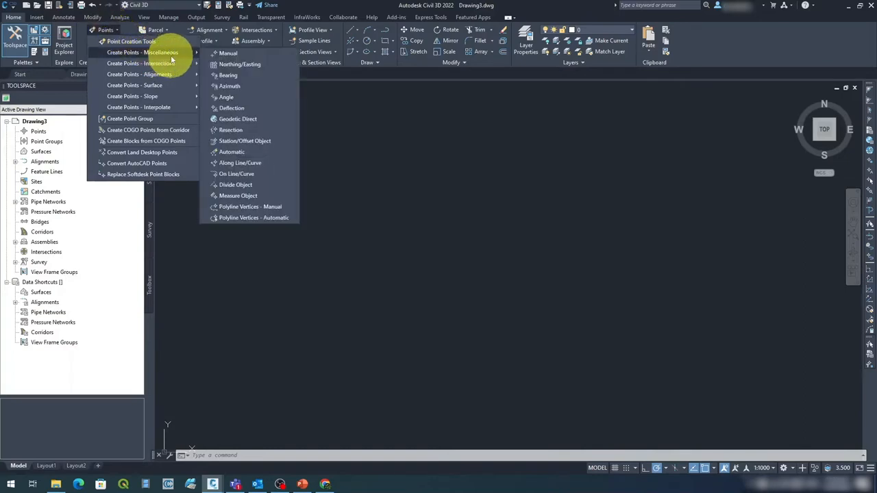
pyautogui.click(237, 55)
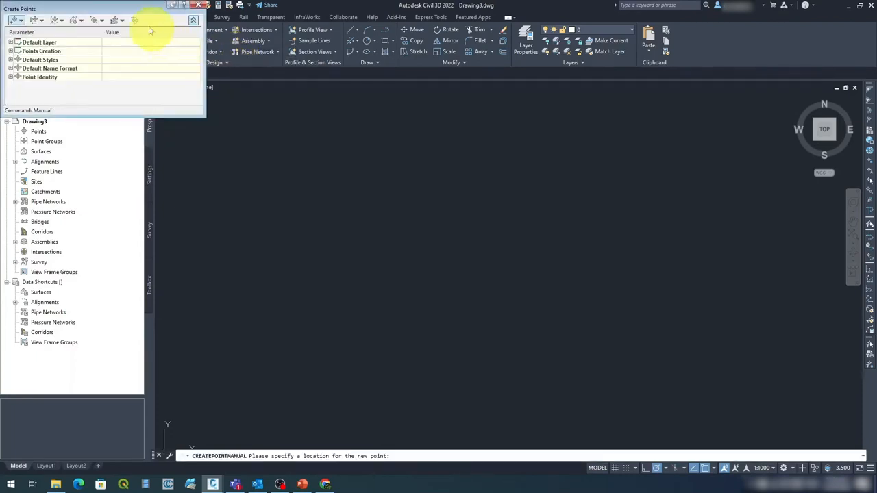
pyautogui.moveTo(126, 8)
pyautogui.mouseDown()
pyautogui.moveTo(297, 91)
pyautogui.moveTo(299, 101)
pyautogui.mouseUp()
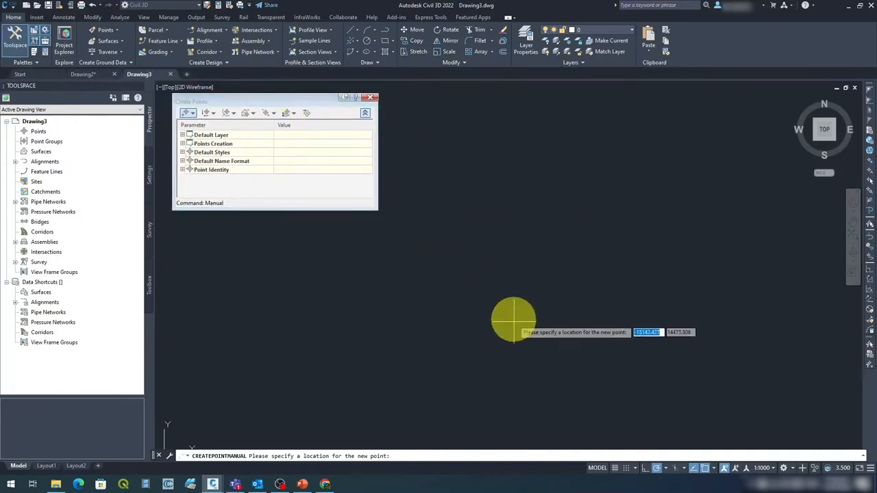
pyautogui.click(513, 249)
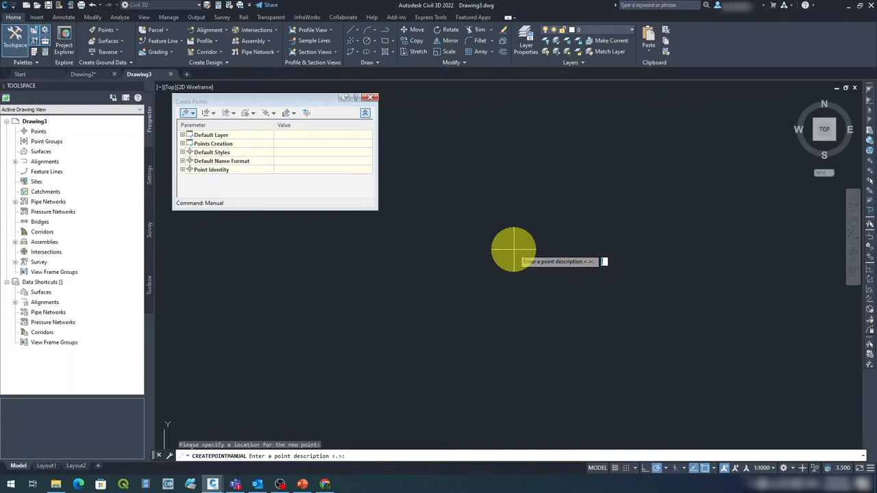
pyautogui.write('A')
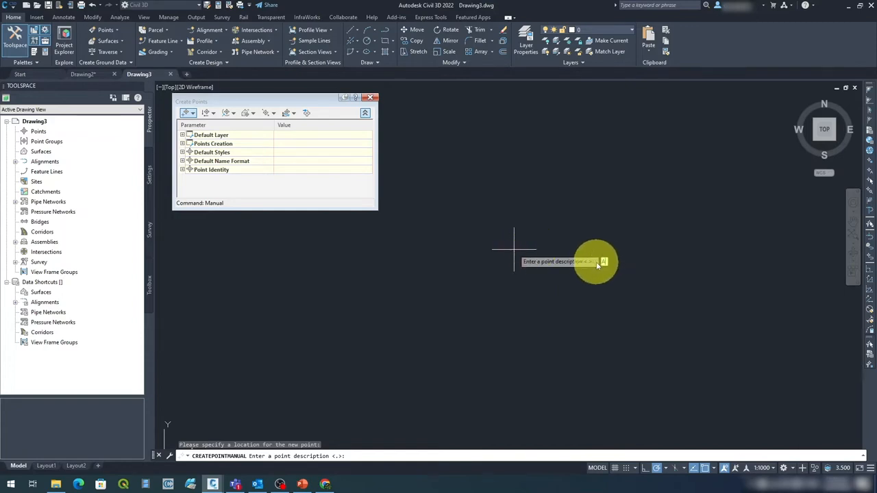
pyautogui.press('Return')
pyautogui.write('500')
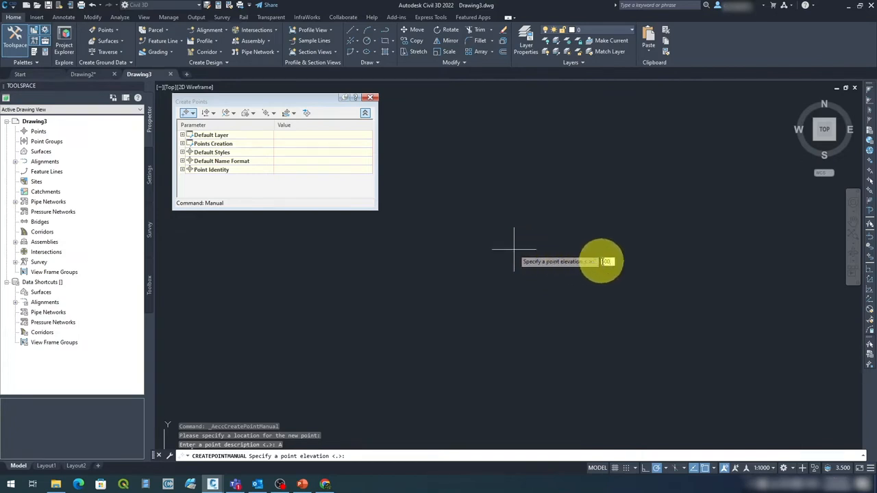
pyautogui.press('Return')
pyautogui.press('Escape')
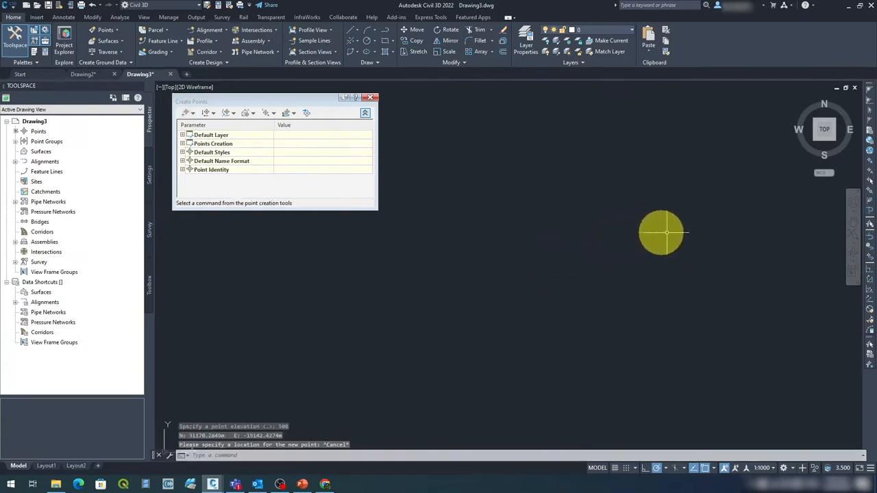
# Set the new point's label style to Point#-Elevation-Description in its properties and deselect it
pyautogui.click(855, 237)
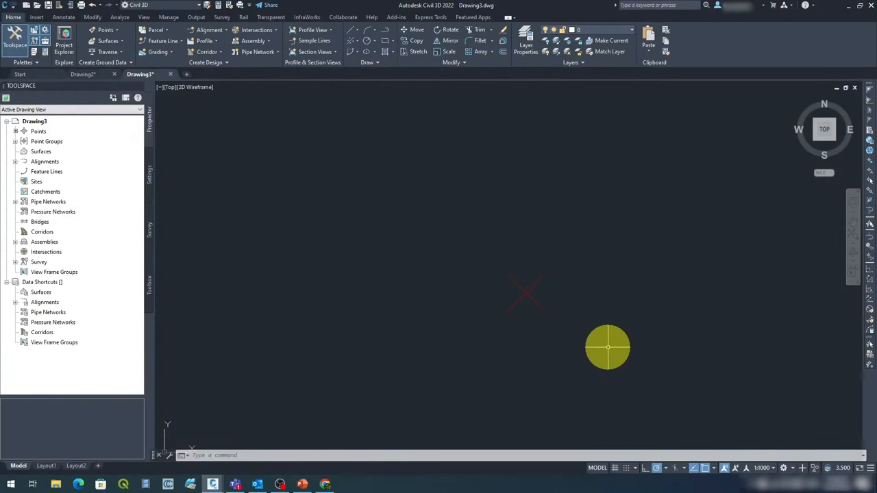
pyautogui.click(608, 348)
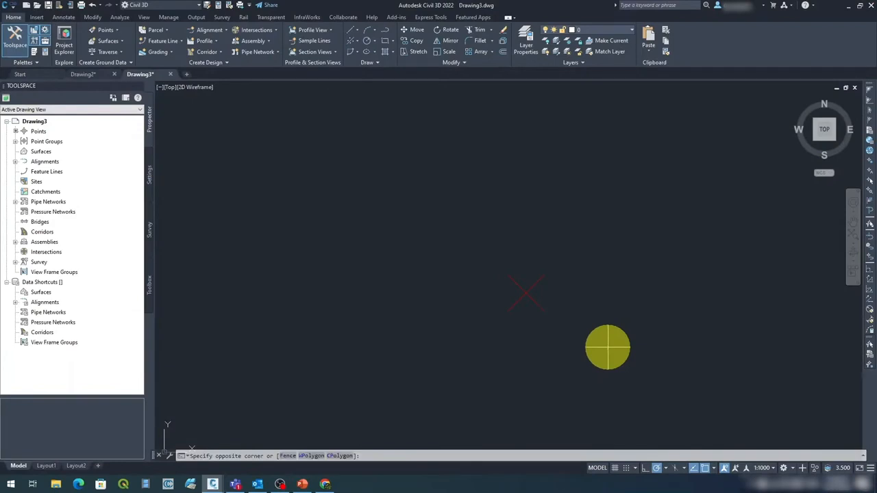
pyautogui.click(444, 235)
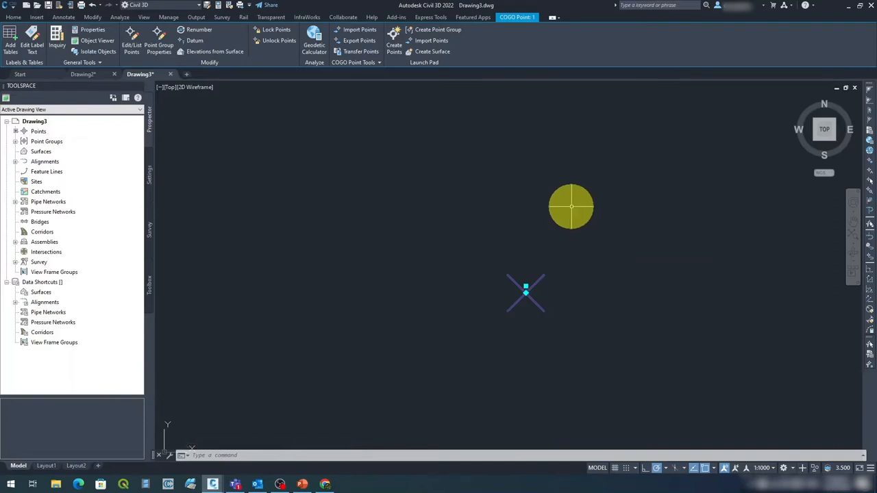
pyautogui.rightClick(599, 209)
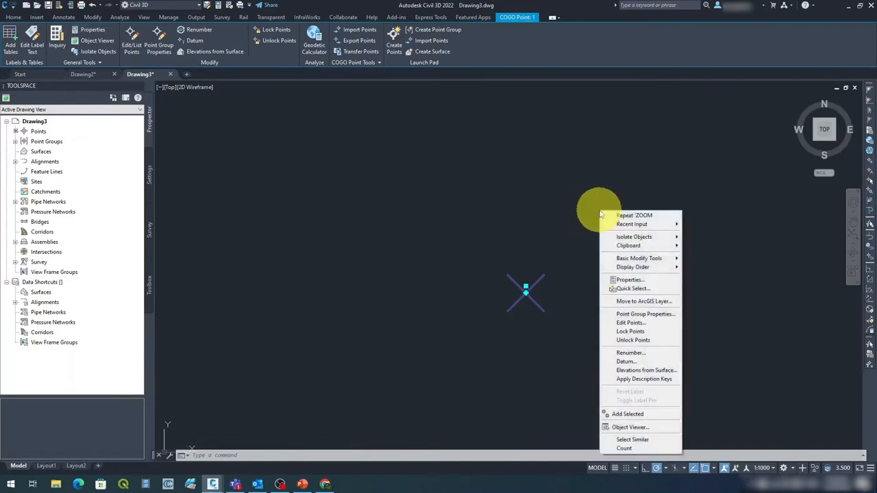
pyautogui.click(637, 281)
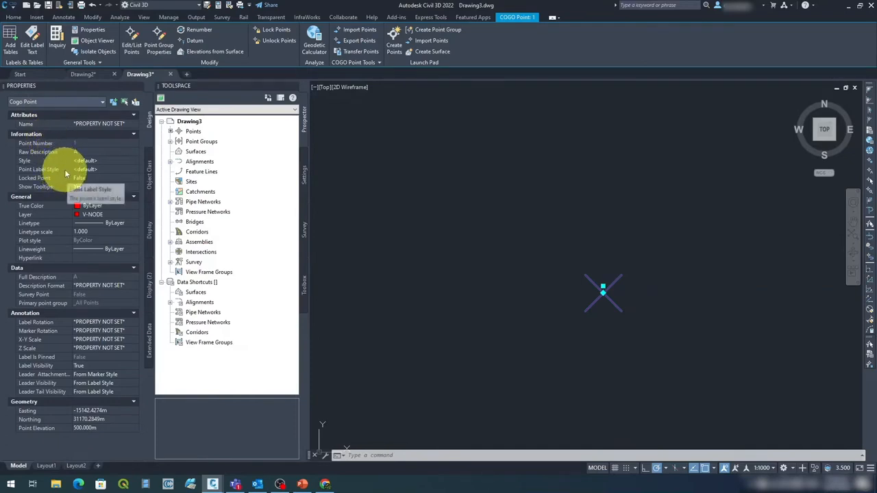
pyautogui.click(102, 169)
pyautogui.click(133, 170)
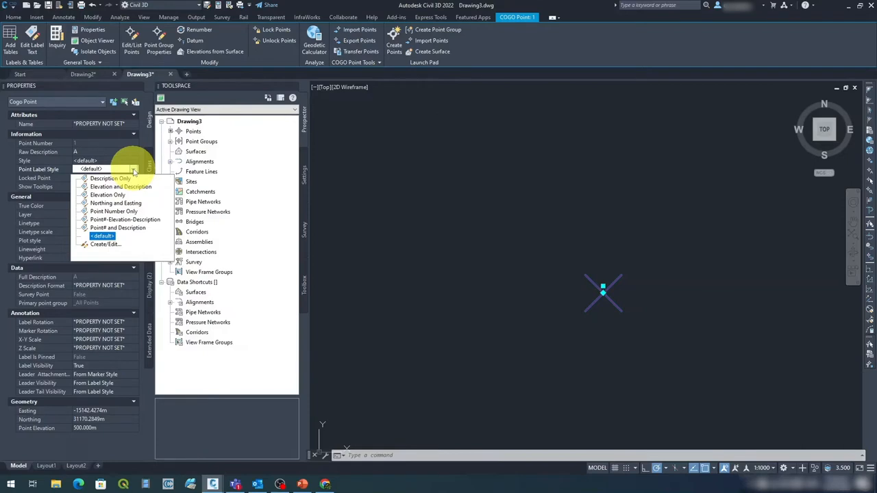
pyautogui.click(118, 219)
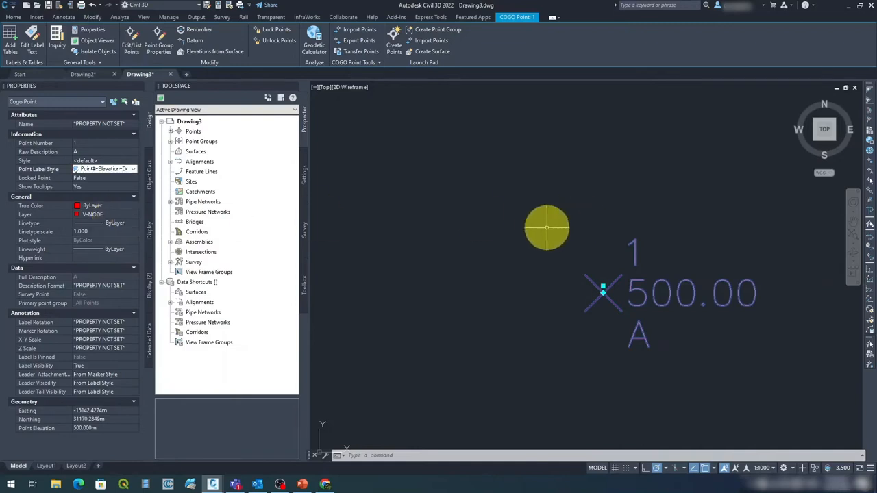
pyautogui.click(540, 226)
pyautogui.scroll(-2, 540, 226)
pyautogui.press('Escape')
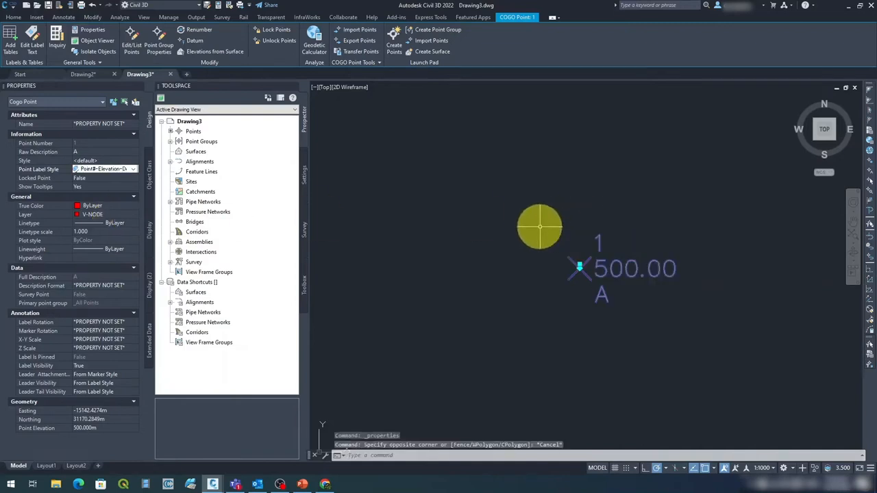
pyautogui.press('Escape')
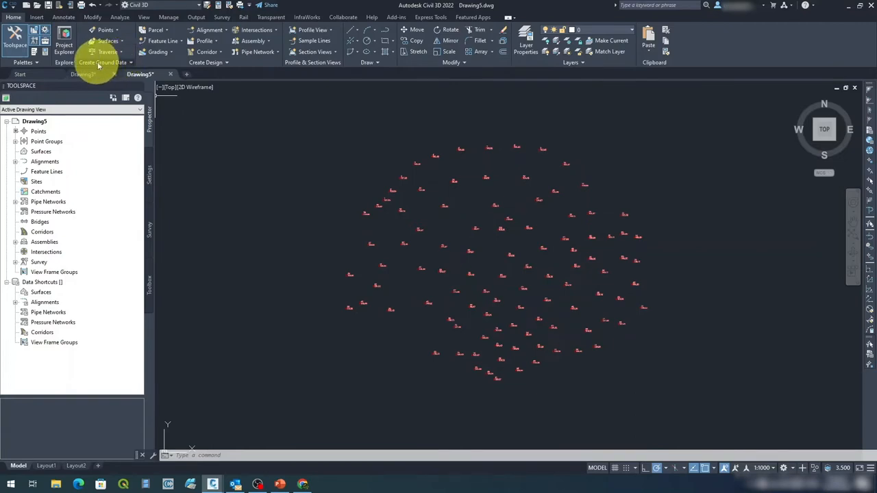
# Create a TIN surface named EG Surface with the Contours 2m and 10m (Background) style
pyautogui.click(115, 42)
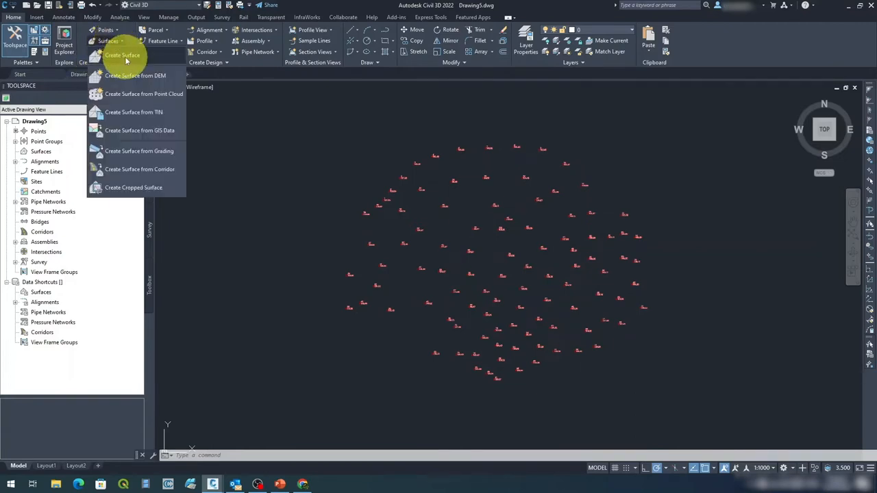
pyautogui.click(124, 57)
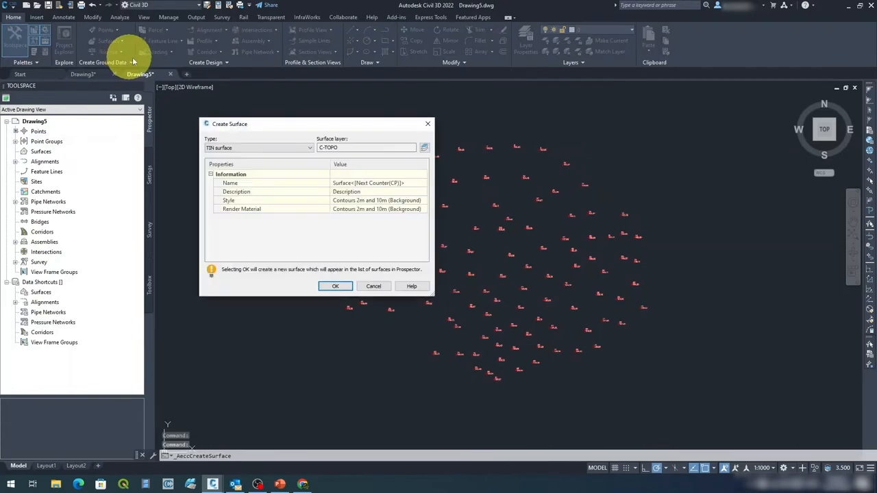
pyautogui.click(375, 182)
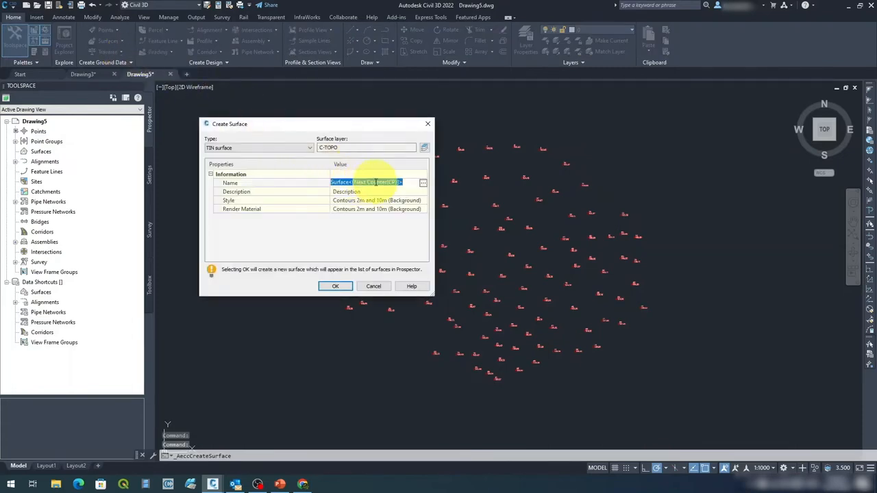
pyautogui.write('E')
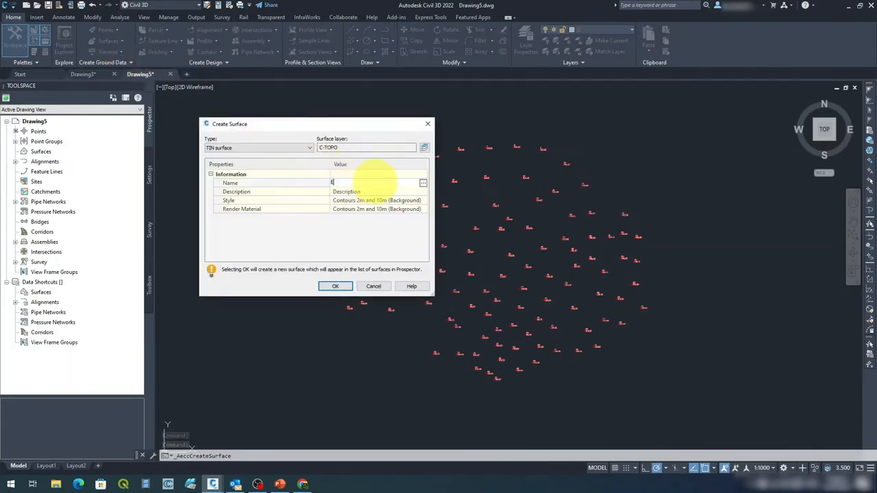
pyautogui.write('g')
pyautogui.press('BackSpace')
pyautogui.write('G Surface')
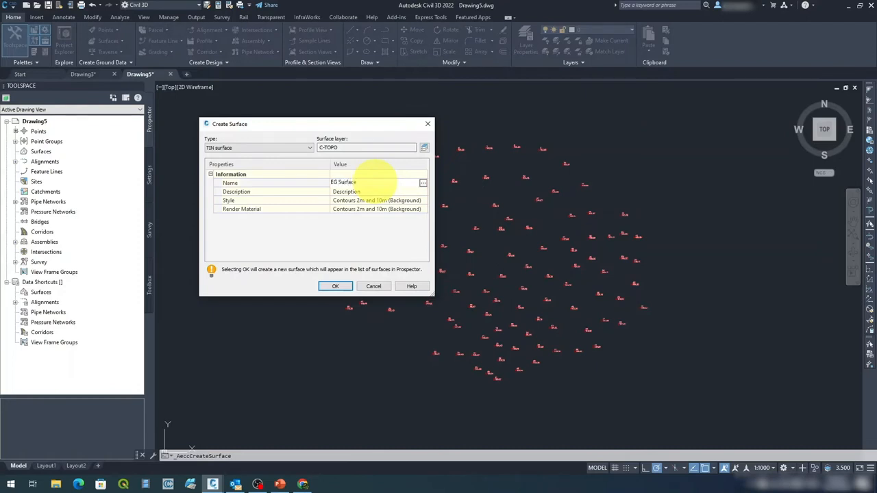
pyautogui.press('Return')
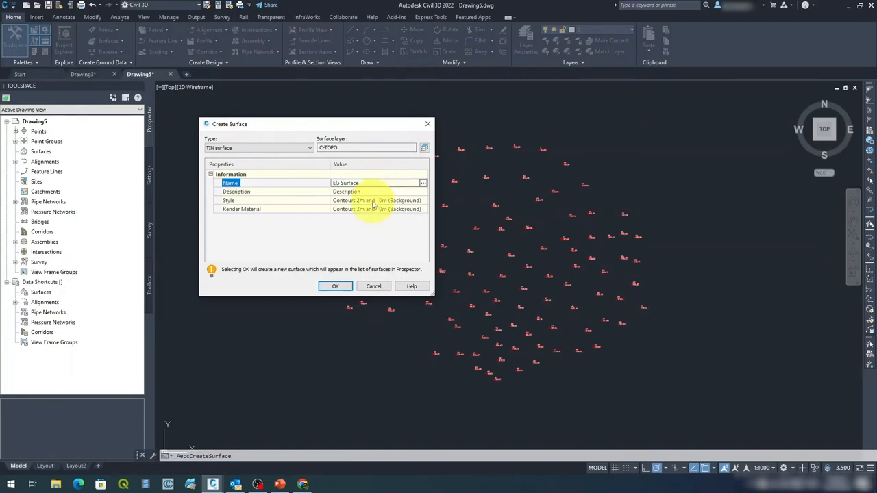
pyautogui.click(371, 202)
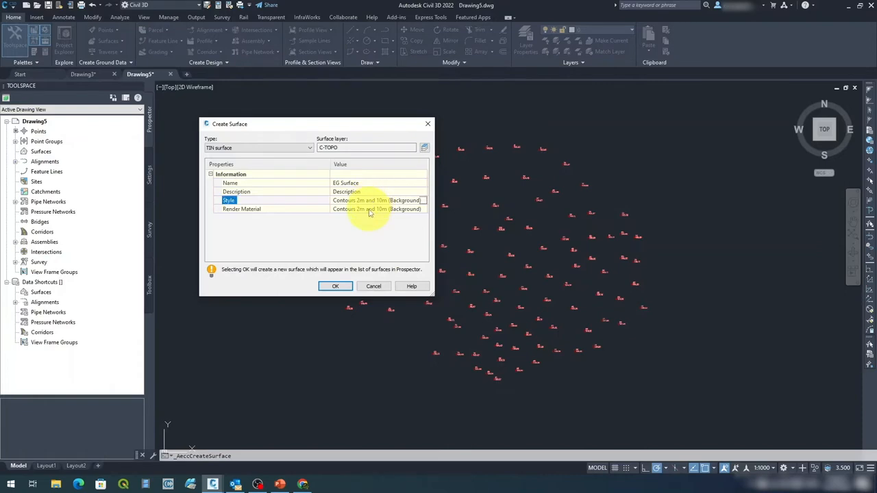
pyautogui.click(346, 286)
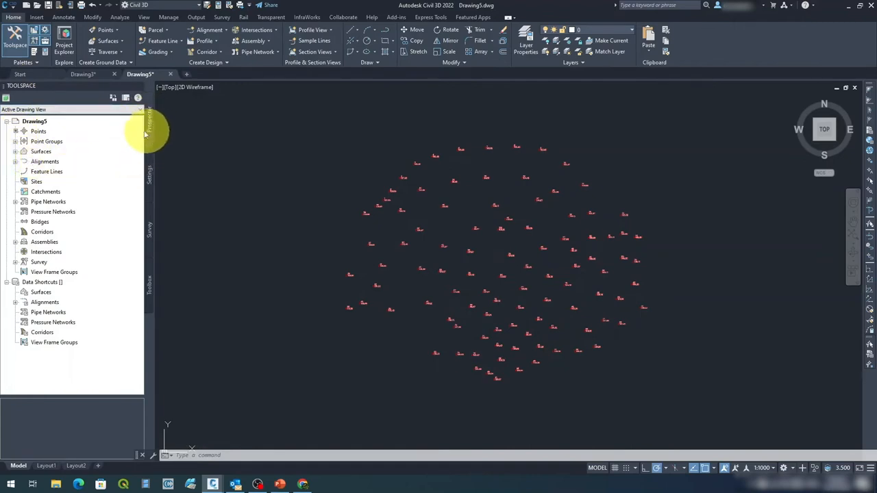
# Add the Existing Ground point group to the definition of EG Surface
pyautogui.click(15, 152)
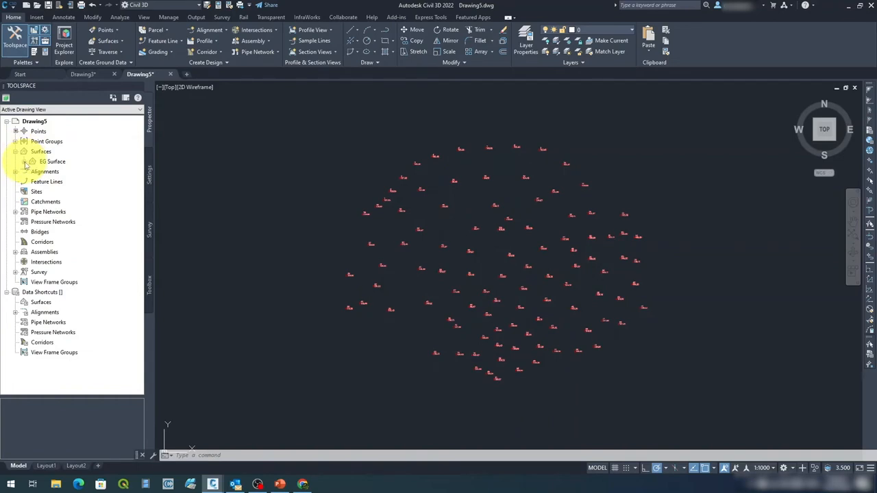
pyautogui.click(24, 162)
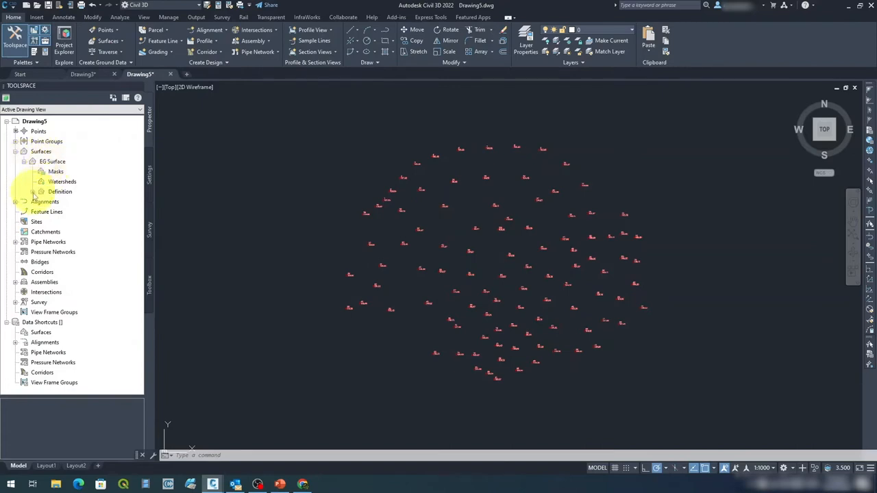
pyautogui.click(32, 192)
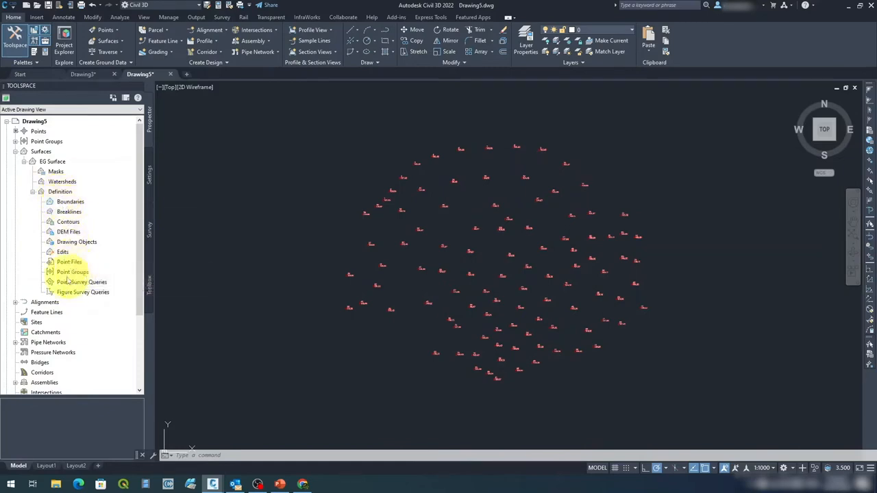
pyautogui.moveTo(70, 273); pyautogui.dragTo(65, 274)
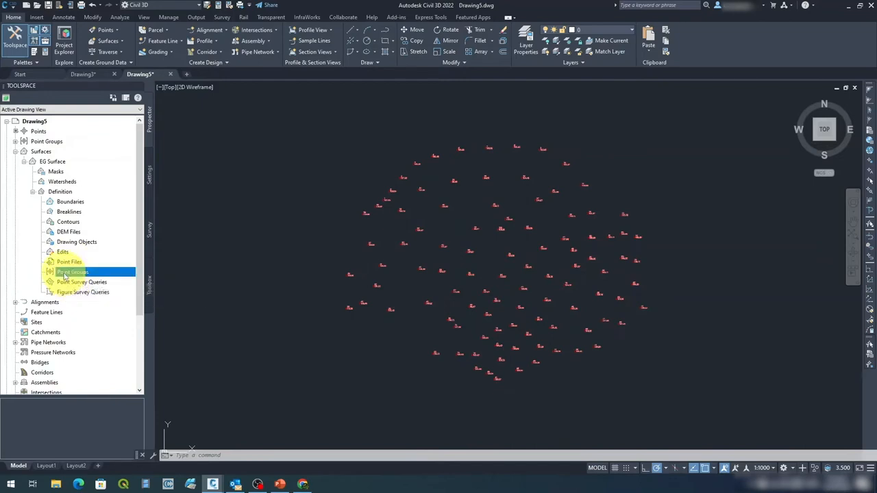
pyautogui.rightClick(72, 274)
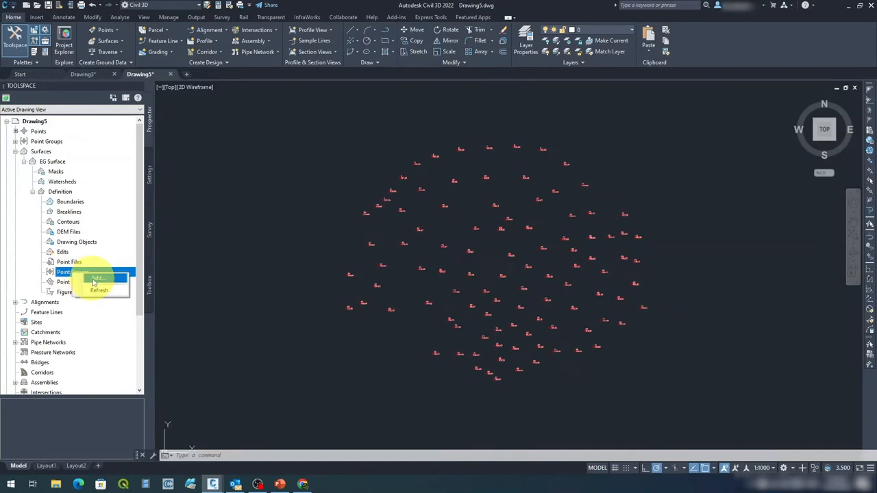
pyautogui.click(96, 278)
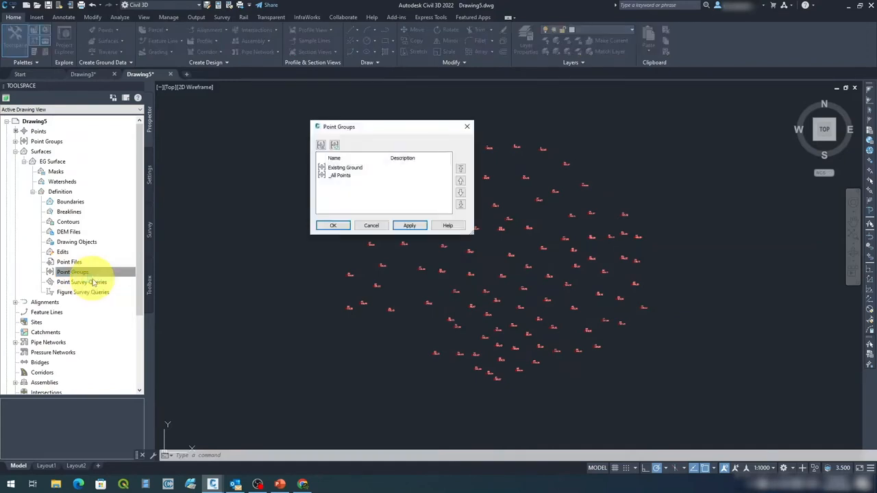
pyautogui.click(341, 168)
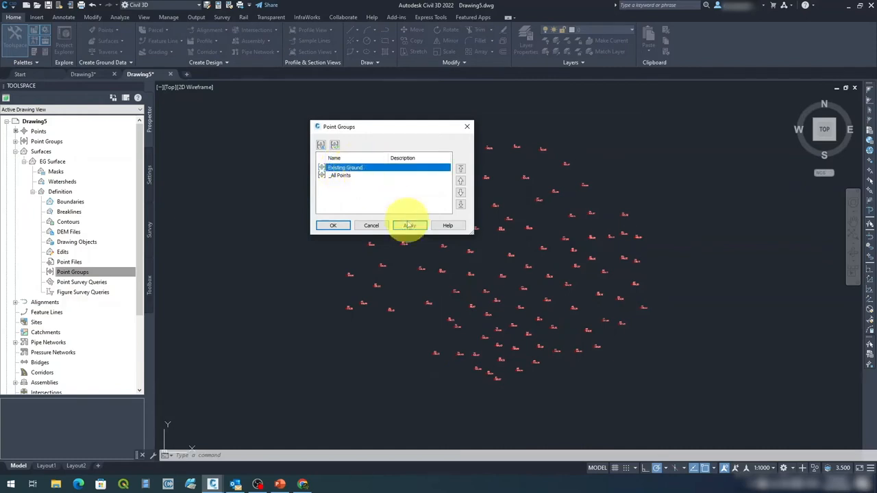
pyautogui.click(410, 228)
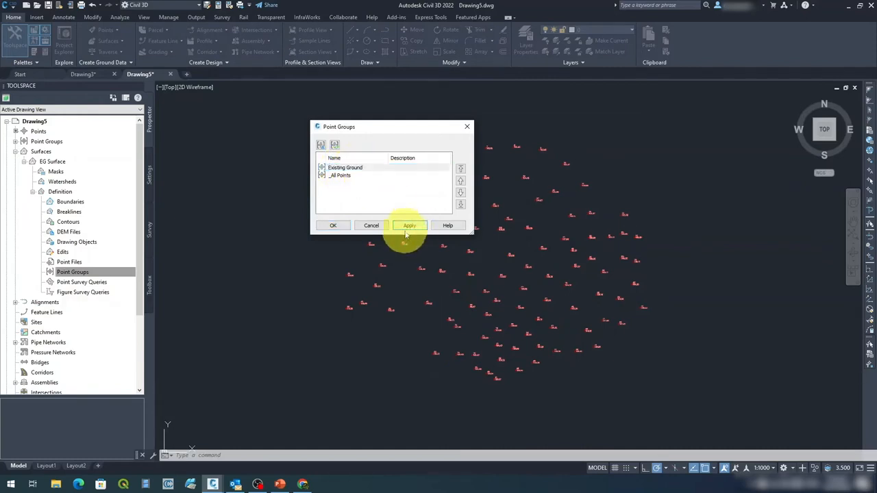
pyautogui.click(334, 226)
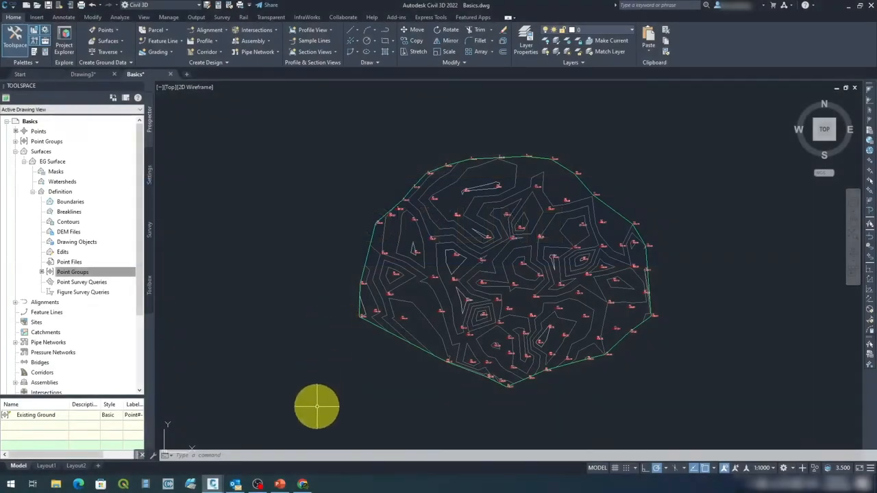
# Draw a five-segment zigzag polyline across EG Surface, from point 25 on its western edge to point 14 on its eastern edge
pyautogui.click(314, 451)
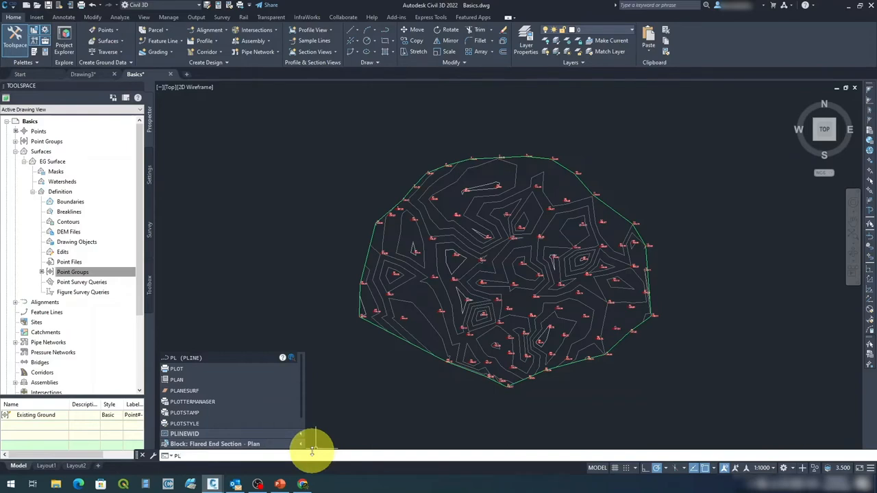
pyautogui.press('Return')
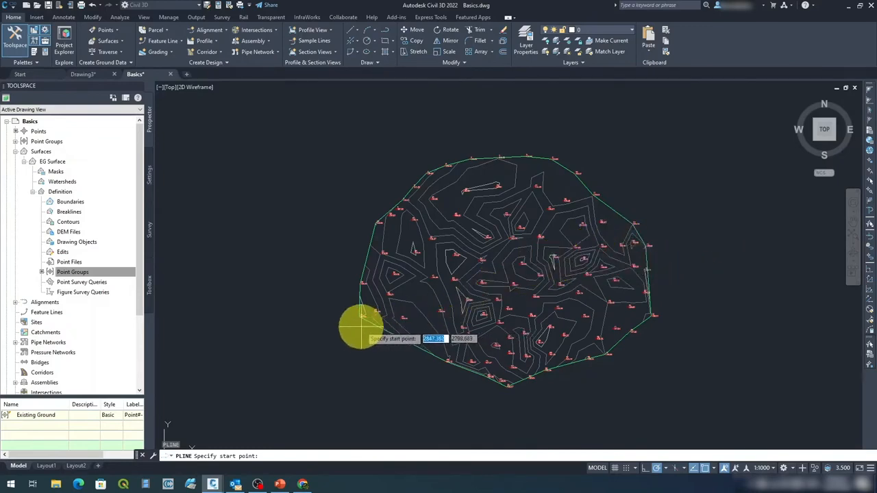
pyautogui.scroll(4, 357, 325)
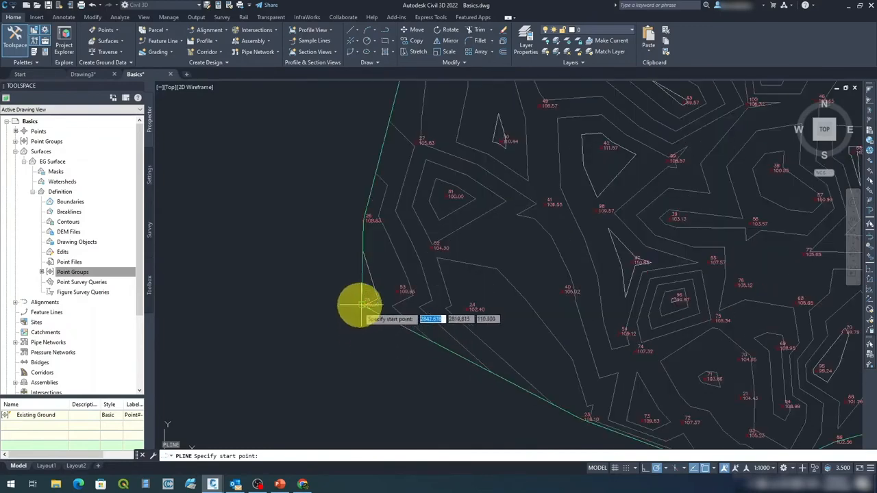
pyautogui.click(361, 304)
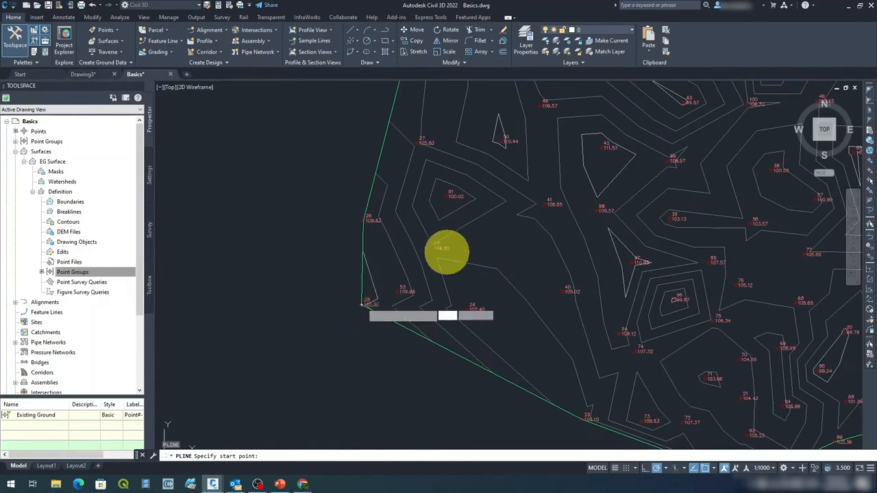
pyautogui.scroll(-4, 446, 251)
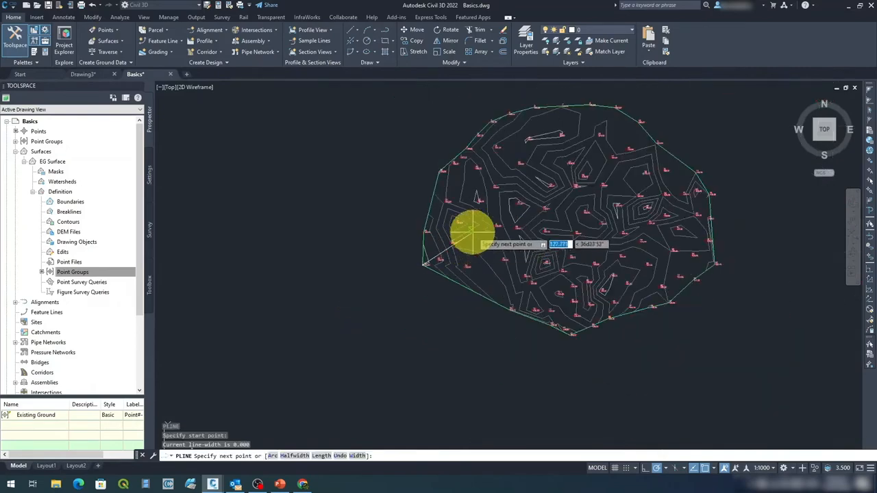
pyautogui.click(483, 230)
pyautogui.scroll(5, 510, 235)
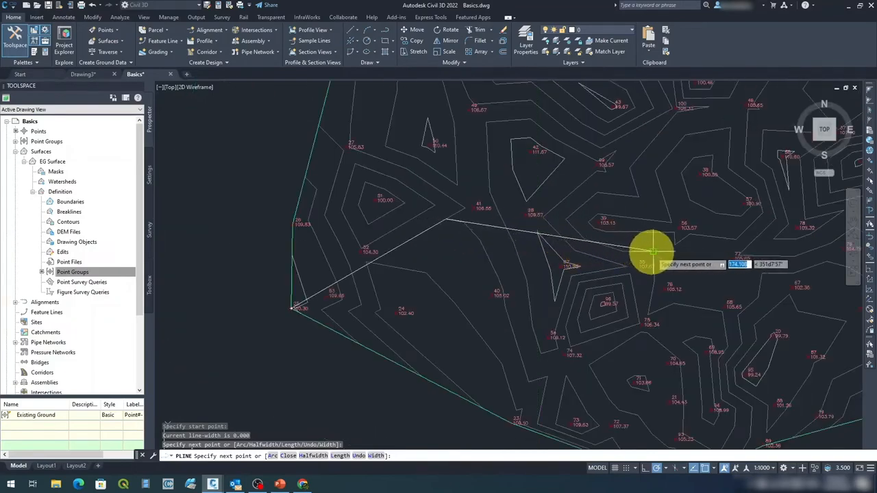
pyautogui.click(650, 254)
pyautogui.scroll(-4, 649, 253)
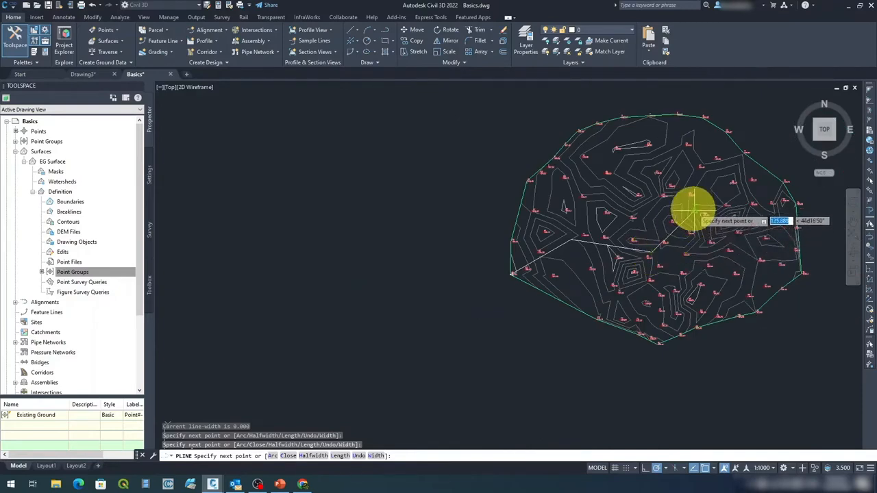
pyautogui.click(692, 208)
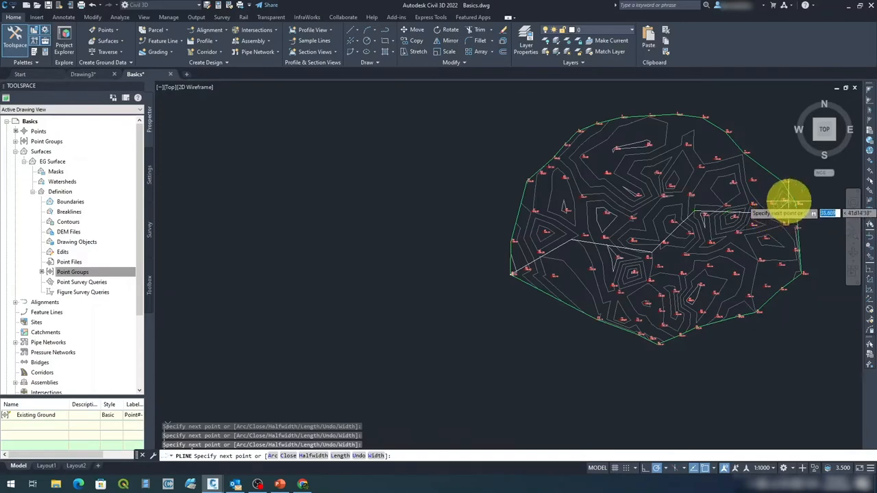
pyautogui.scroll(2, 783, 203)
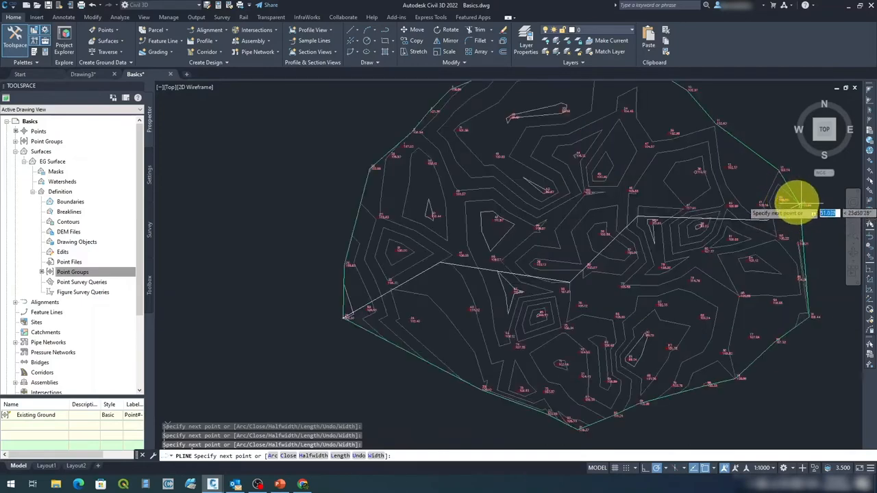
pyautogui.scroll(2, 794, 206)
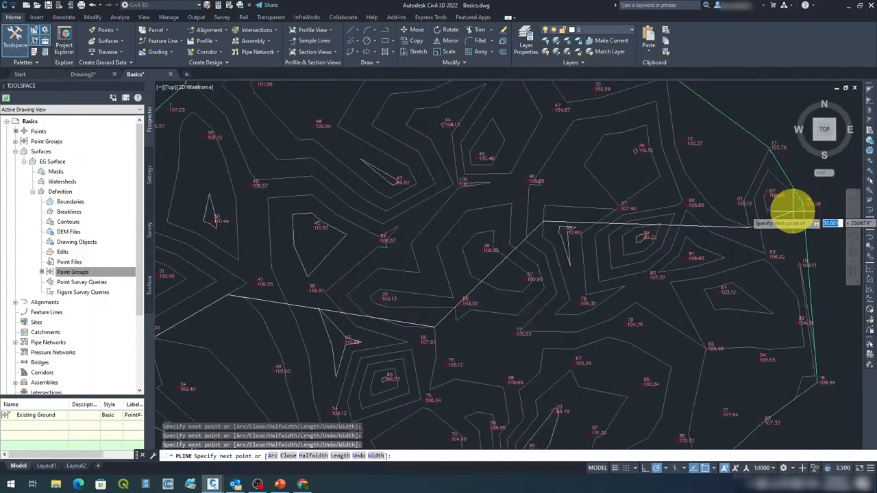
pyautogui.click(802, 204)
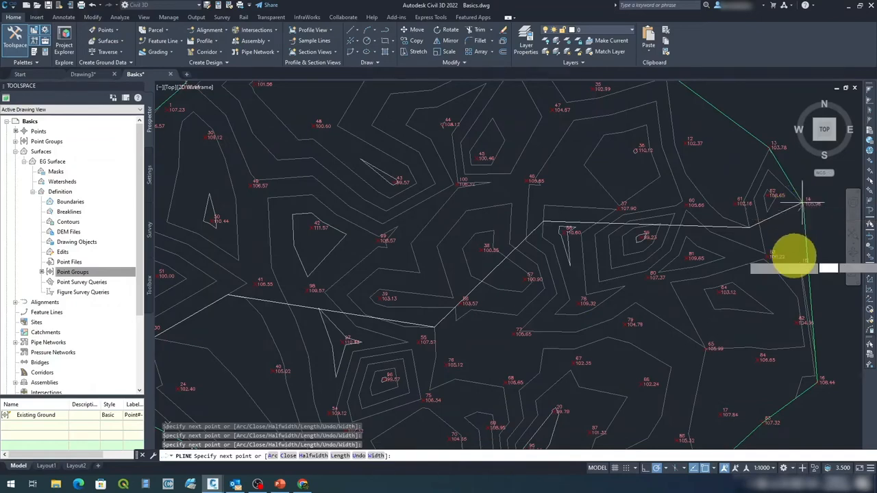
pyautogui.scroll(-6, 797, 249)
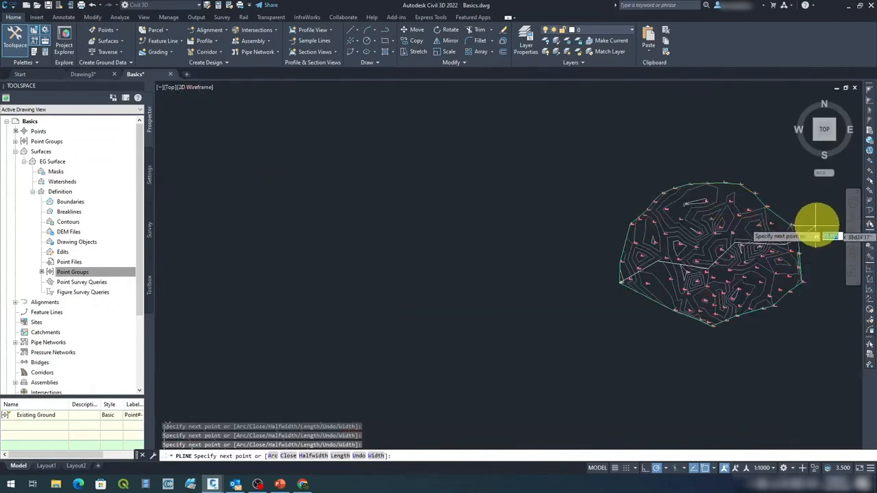
pyautogui.rightClick(809, 218)
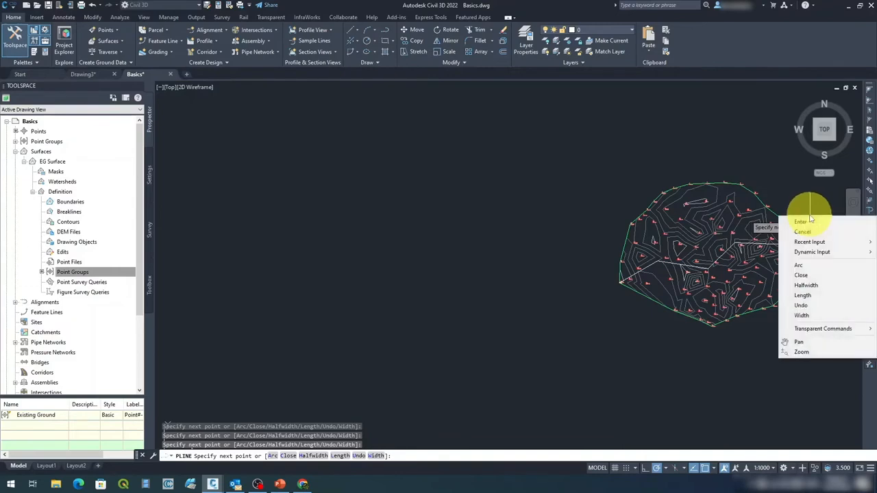
pyautogui.click(806, 224)
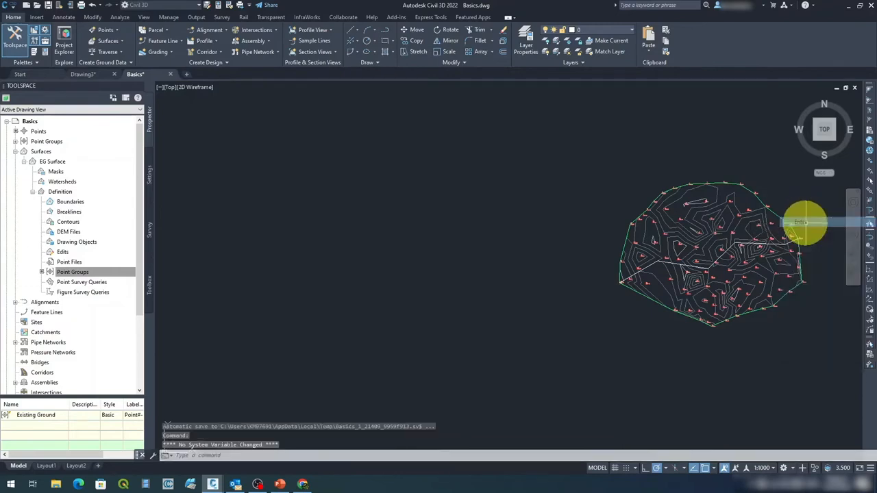
# Create a centerline alignment named Road 1 from the polyline across EG Surface, accepting its direction and using the All Labels label set
pyautogui.scroll(4, 793, 248)
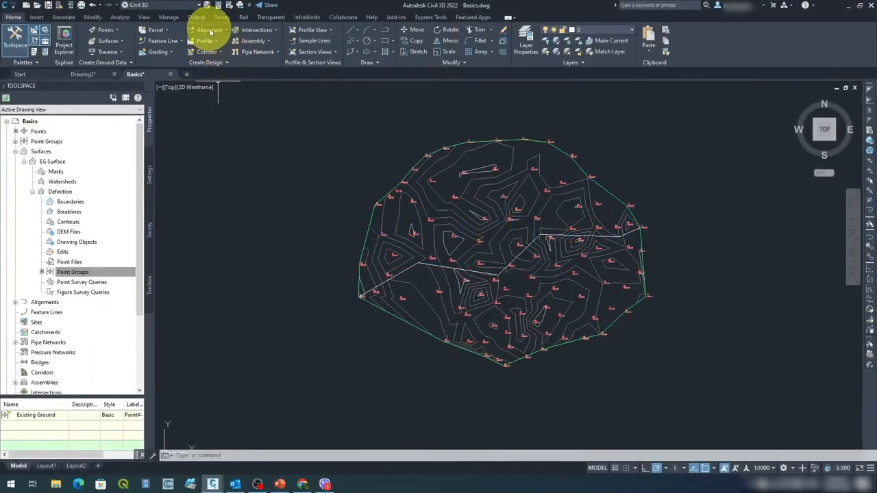
pyautogui.click(208, 29)
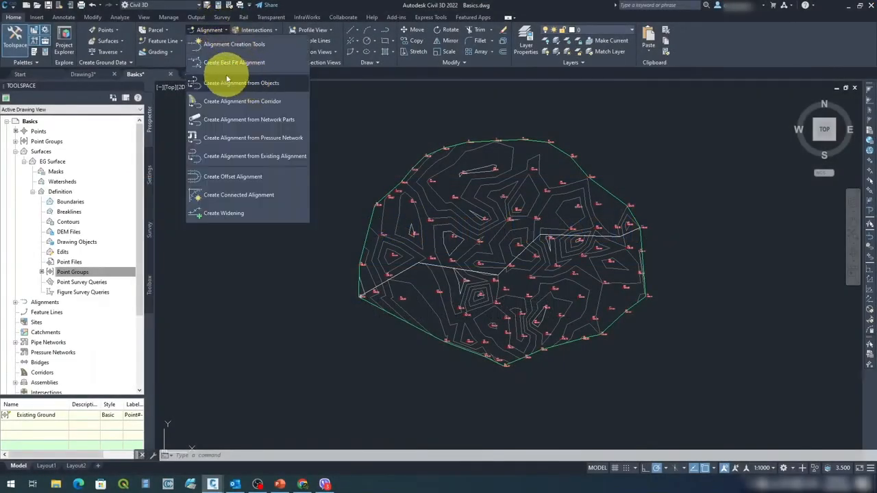
pyautogui.click(234, 84)
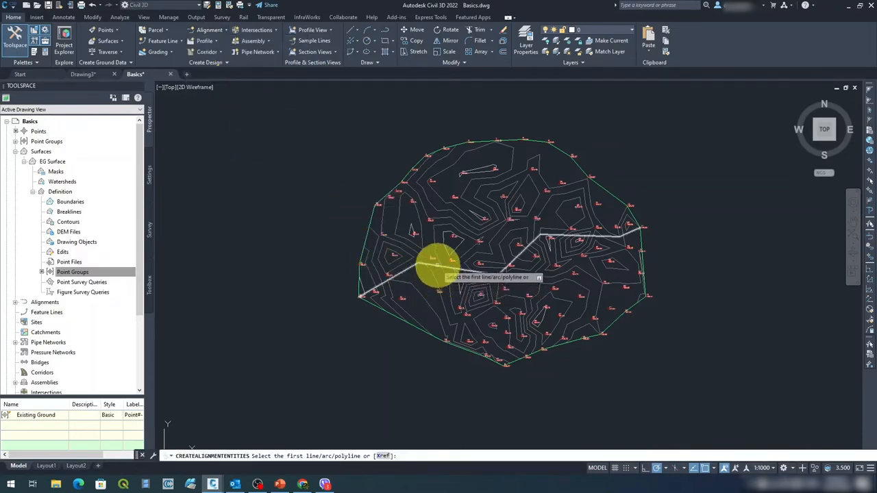
pyautogui.click(434, 264)
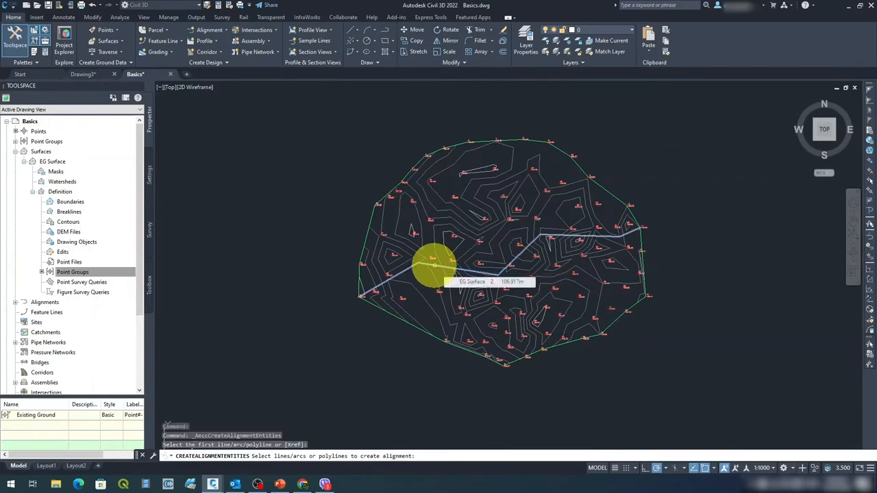
pyautogui.press('Return')
pyautogui.press('Return')
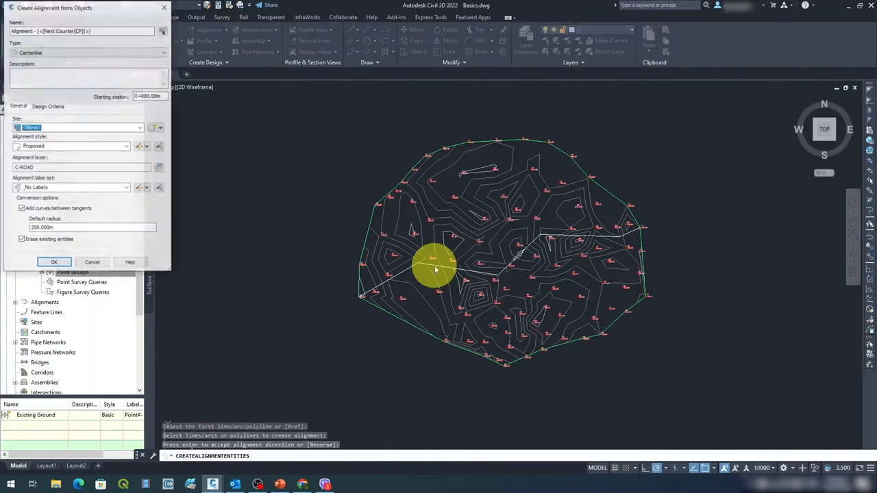
pyautogui.moveTo(111, 10)
pyautogui.mouseDown()
pyautogui.moveTo(340, 146)
pyautogui.moveTo(351, 106)
pyautogui.moveTo(293, 106)
pyautogui.mouseUp()
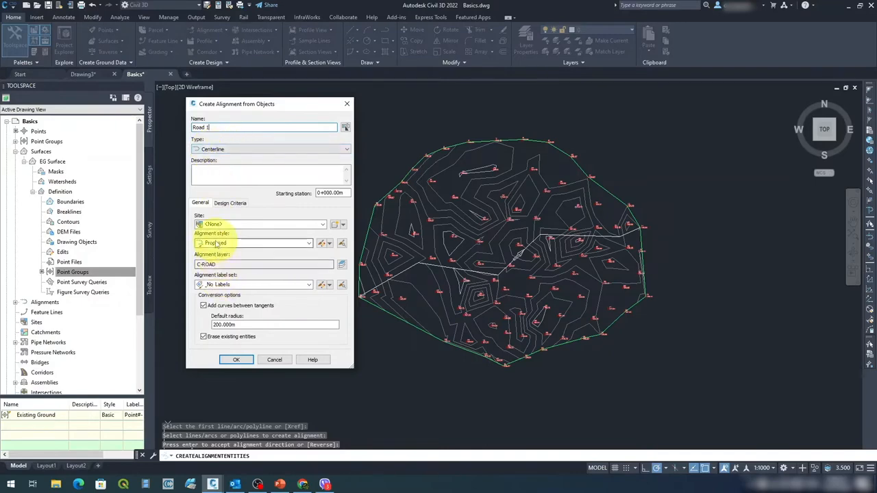
pyautogui.click(234, 286)
pyautogui.click(233, 295)
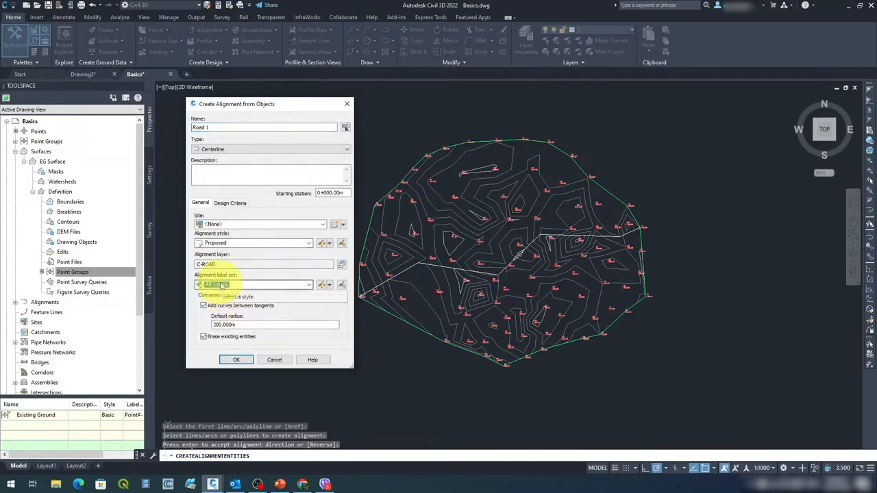
pyautogui.click(233, 360)
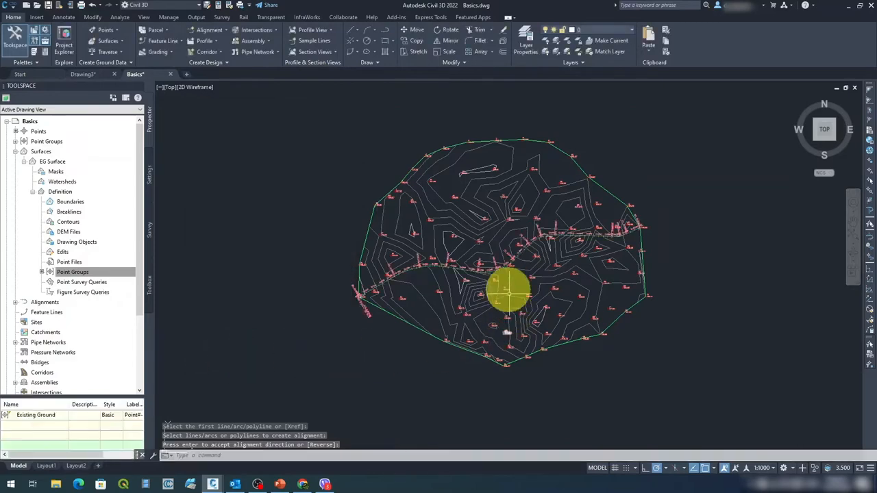
# Examine the station labels and the curves between tangents along the Road 1 alignment
pyautogui.scroll(5, 507, 293)
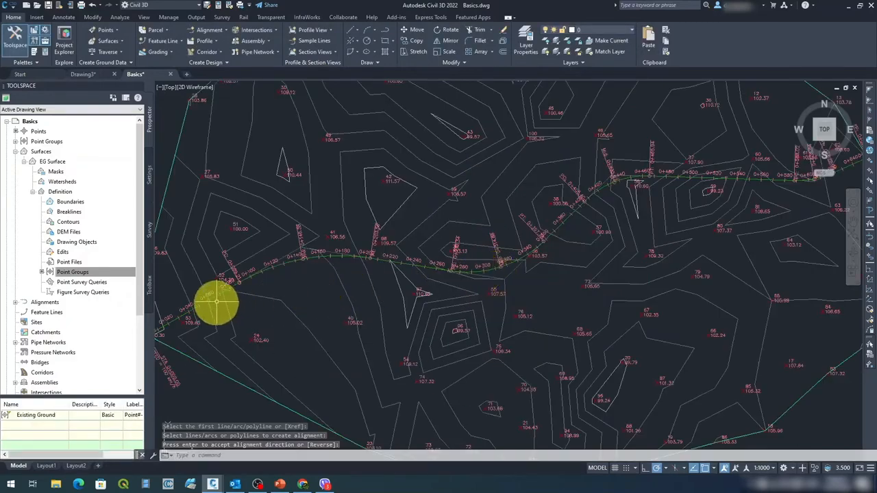
pyautogui.scroll(-3, 515, 260)
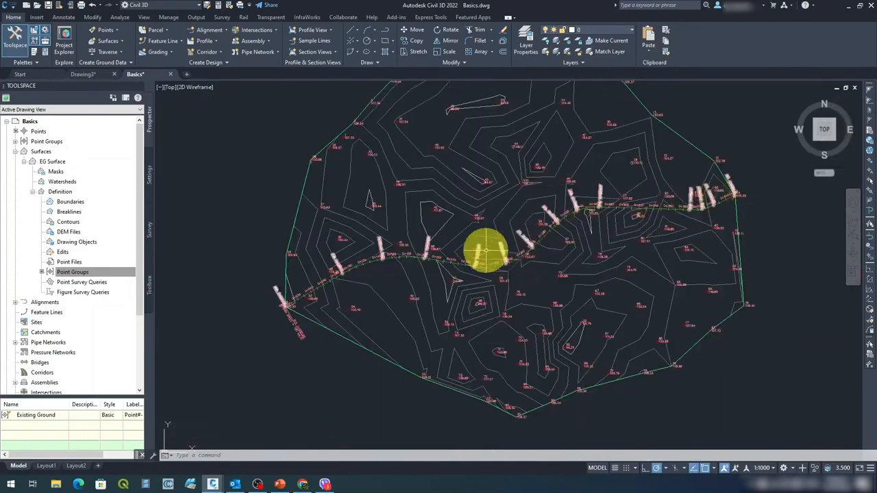
pyautogui.scroll(3, 480, 252)
pyautogui.scroll(4, 452, 237)
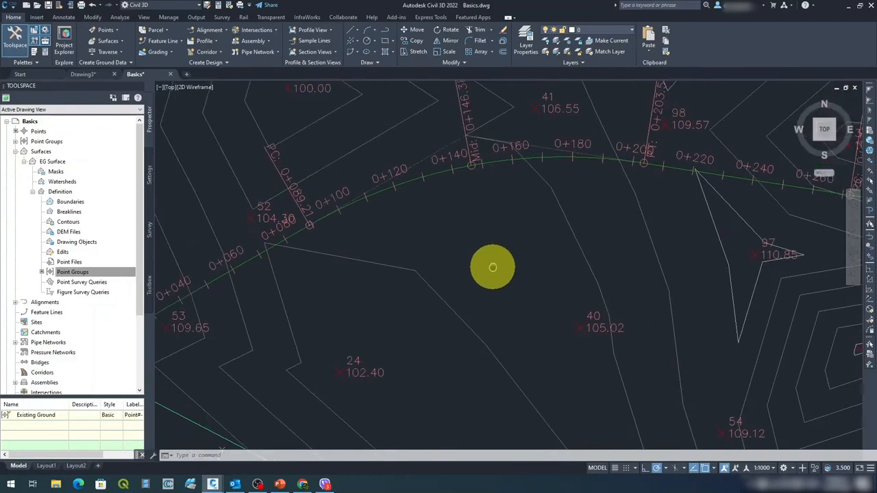
pyautogui.moveTo(492, 267)
pyautogui.mouseDown(button='middle')
pyautogui.moveTo(644, 235)
pyautogui.moveTo(591, 276)
pyautogui.moveTo(192, 354)
pyautogui.mouseUp(button='middle')
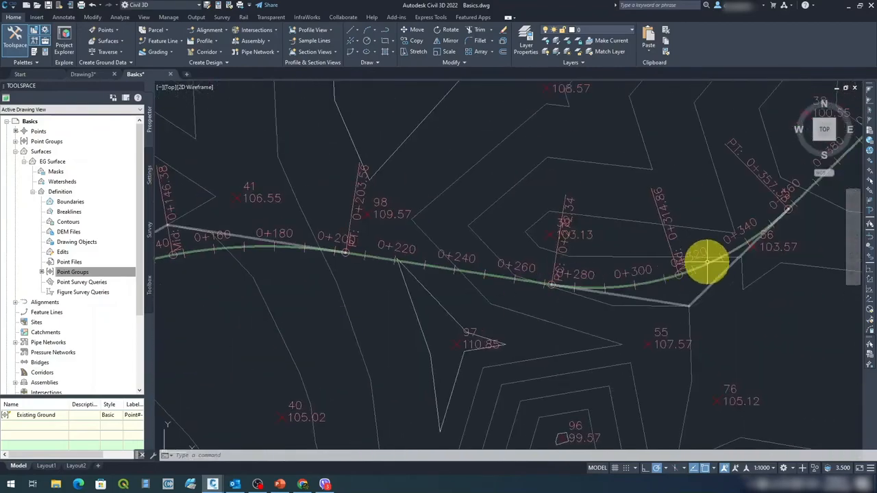
pyautogui.scroll(-2, 607, 272)
pyautogui.scroll(-2, 484, 290)
pyautogui.scroll(-4, 695, 205)
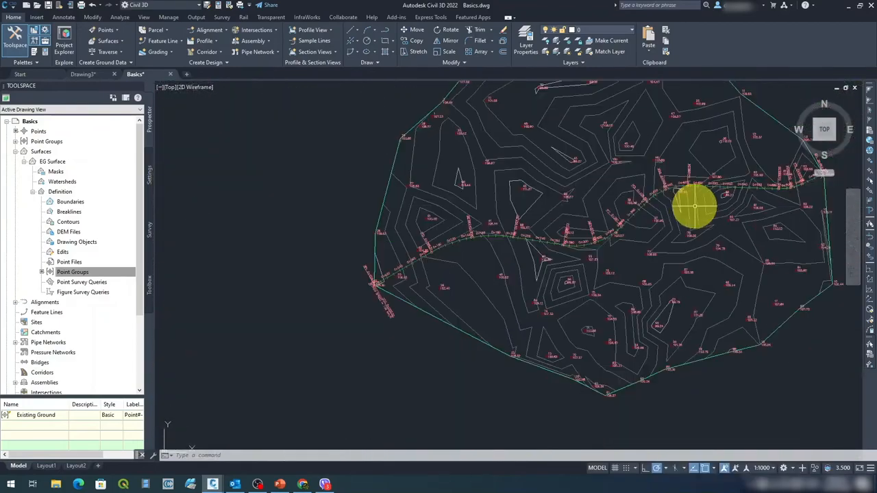
pyautogui.moveTo(790, 348); pyautogui.dragTo(679, 391, button='middle')
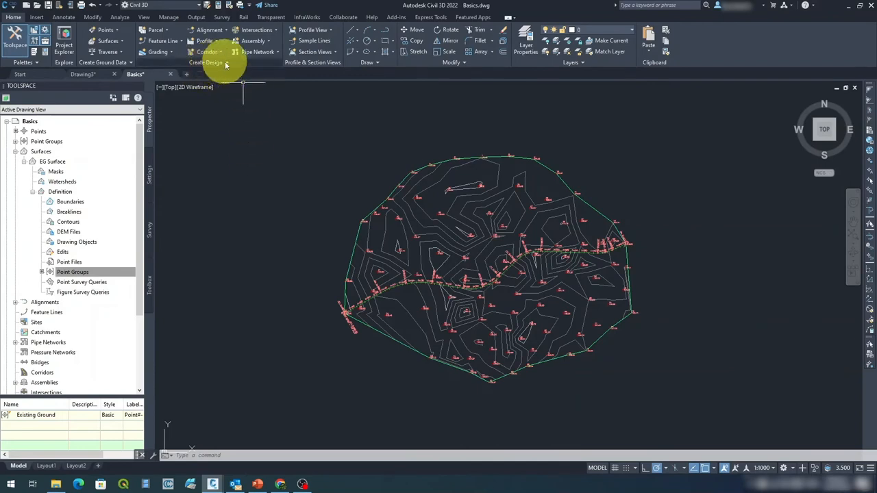
# Create an assembly named 3RROW and place its baseline in the empty area northwest of the surface
pyautogui.click(268, 42)
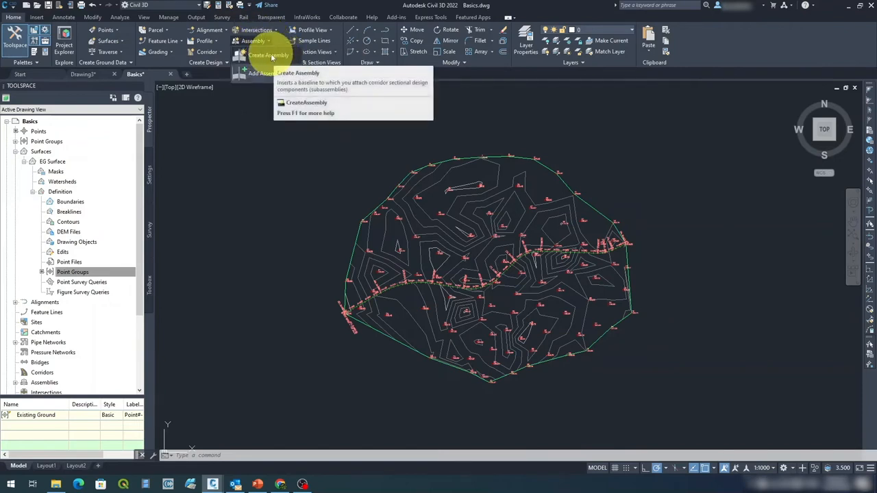
pyautogui.click(270, 56)
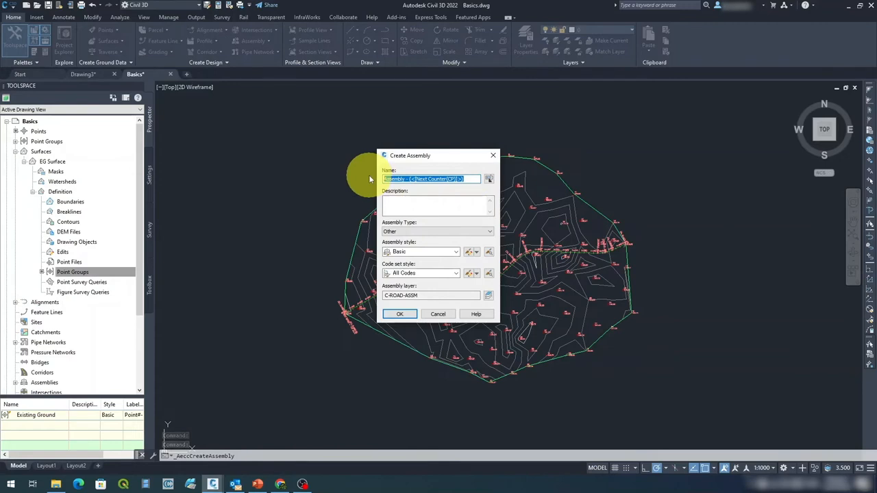
pyautogui.write('B')
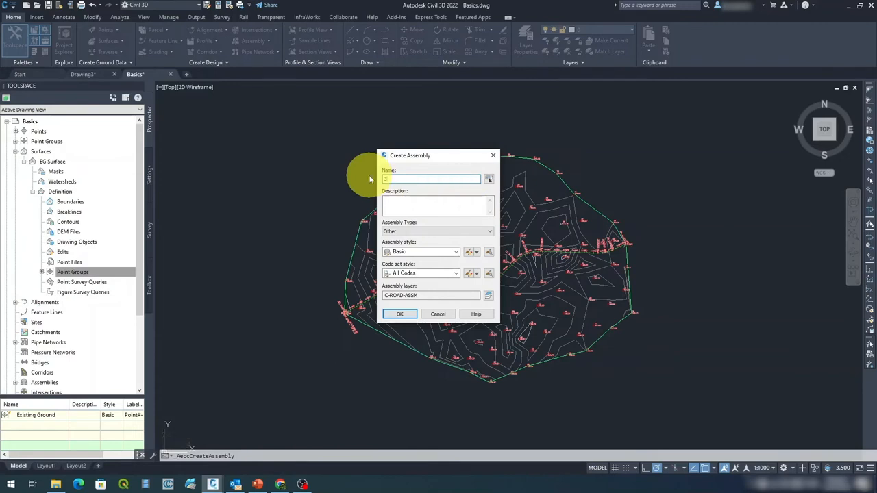
pyautogui.write('ROW')
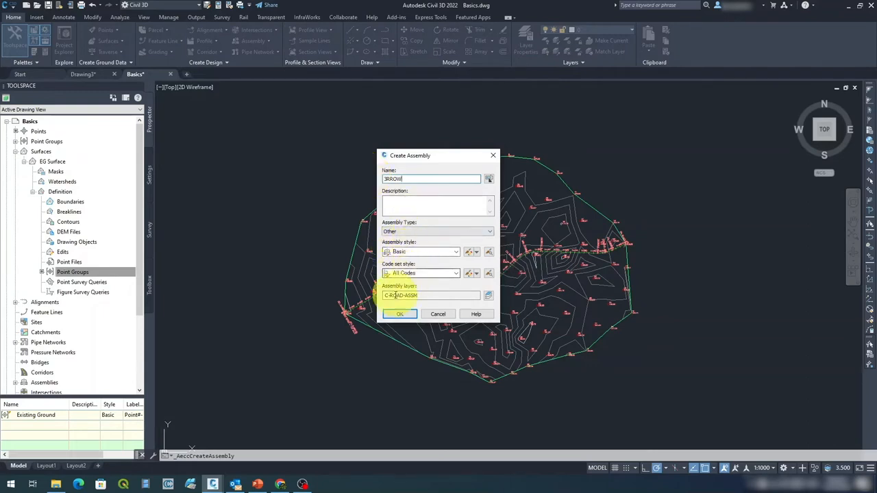
pyautogui.click(400, 313)
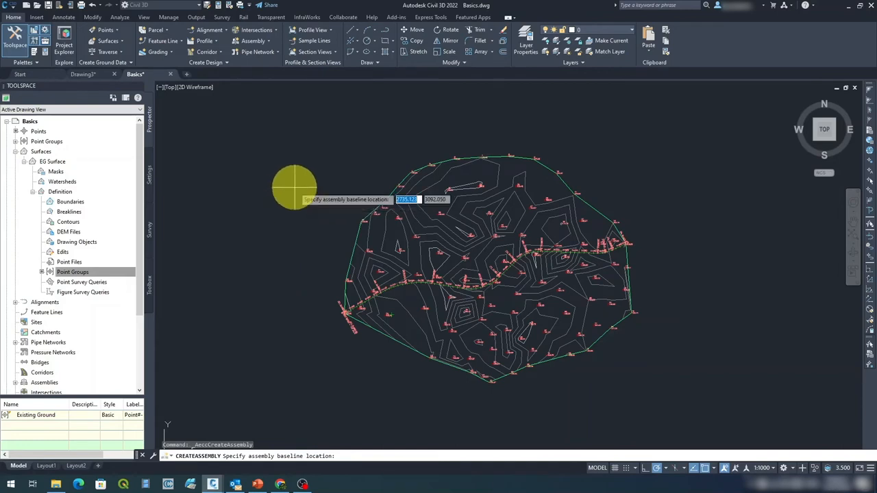
pyautogui.click(294, 186)
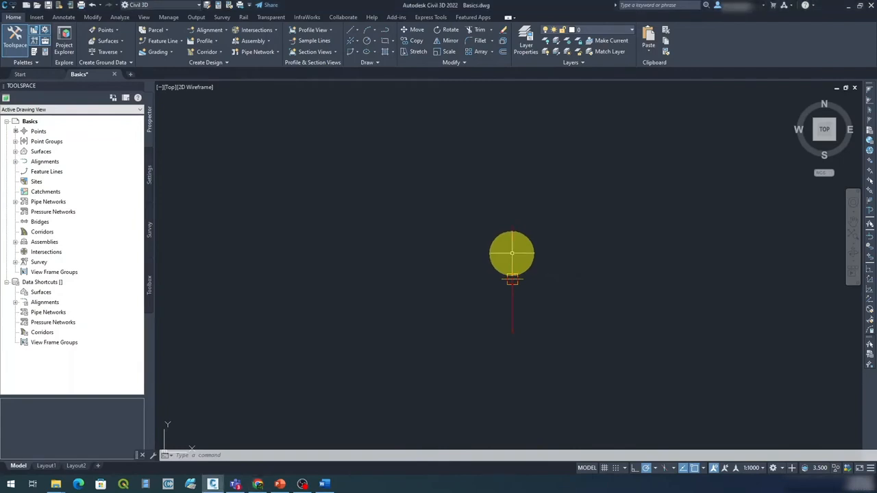
# Attach a GenericPavementStructure lane subassembly to the right and left sides of the 3RROW assembly baseline
pyautogui.click(554, 319)
pyautogui.click(511, 278)
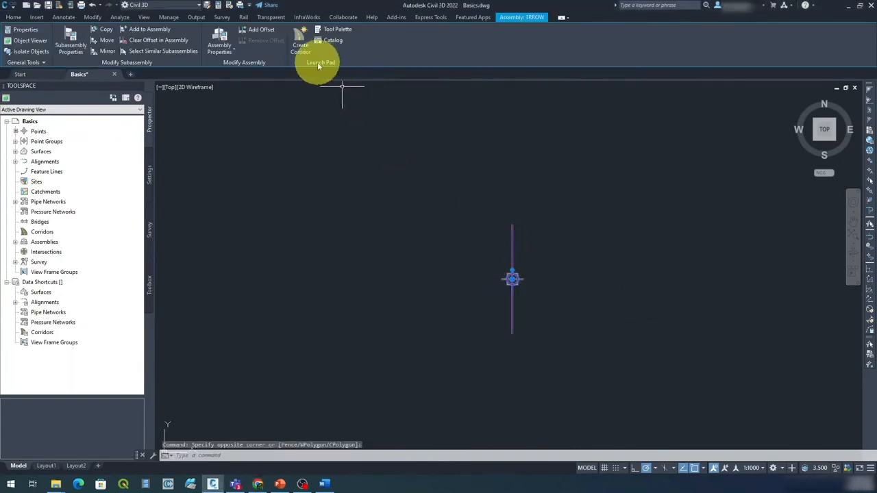
pyautogui.click(332, 31)
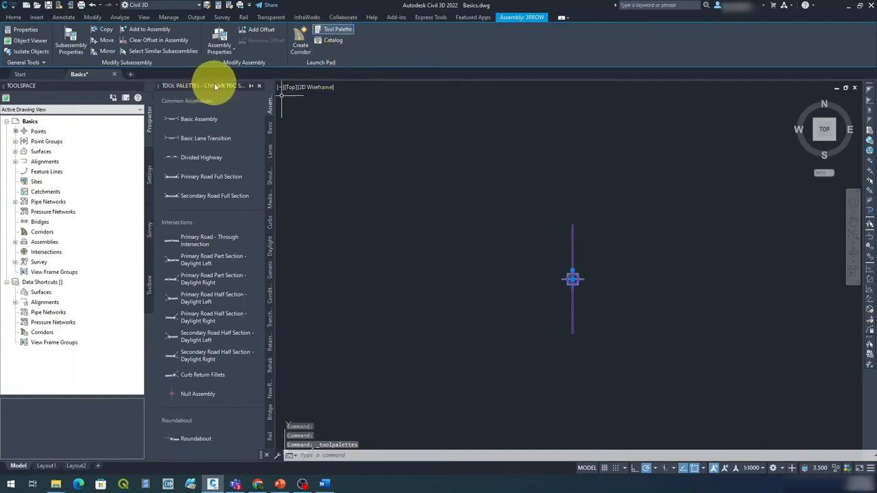
pyautogui.click(270, 152)
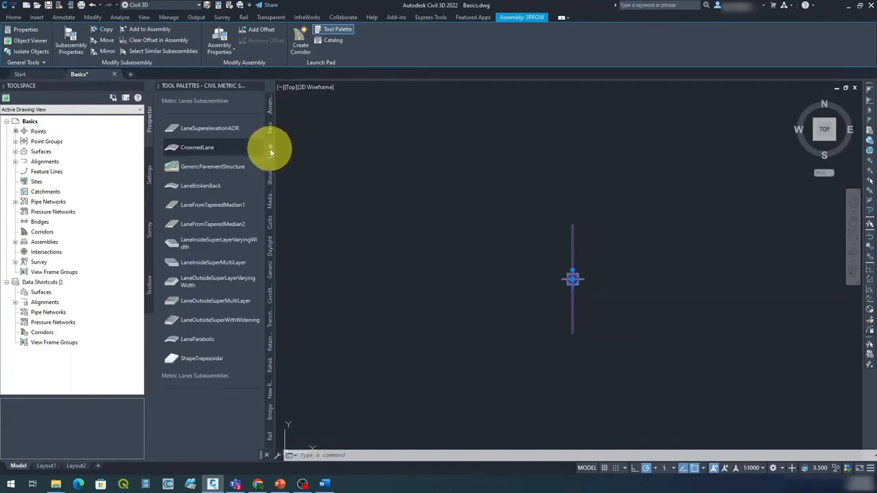
pyautogui.click(204, 172)
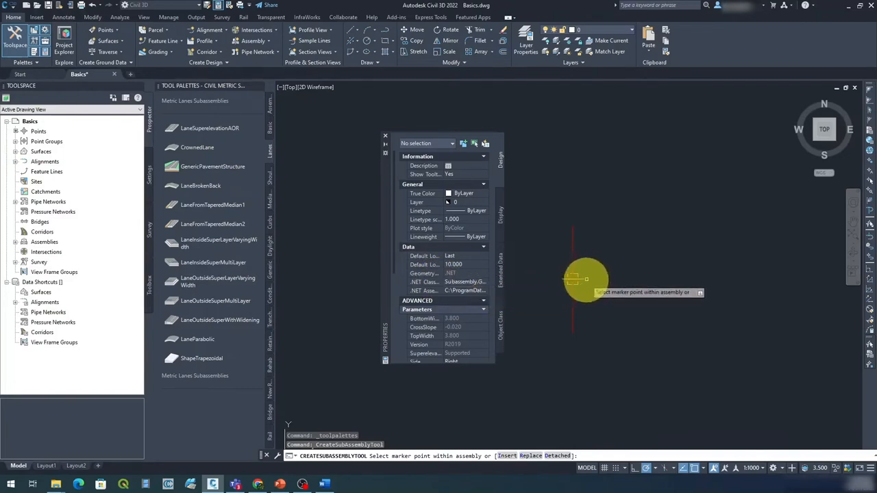
pyautogui.click(573, 278)
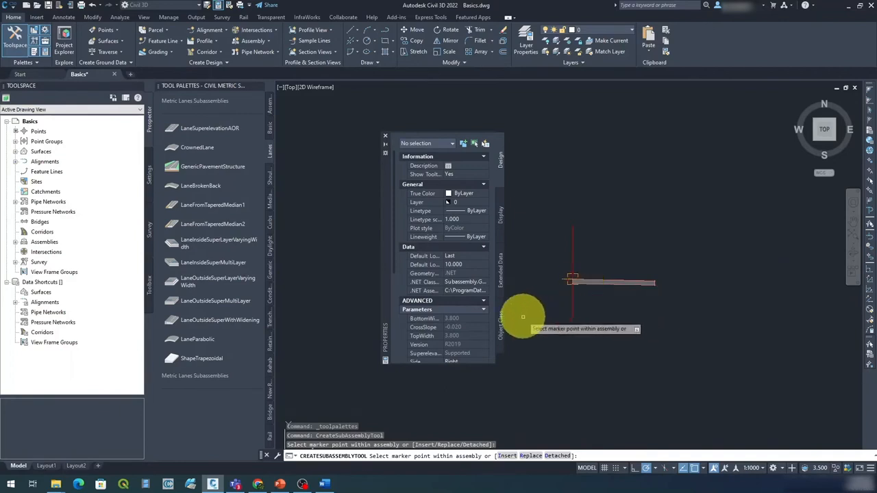
pyautogui.click(562, 278)
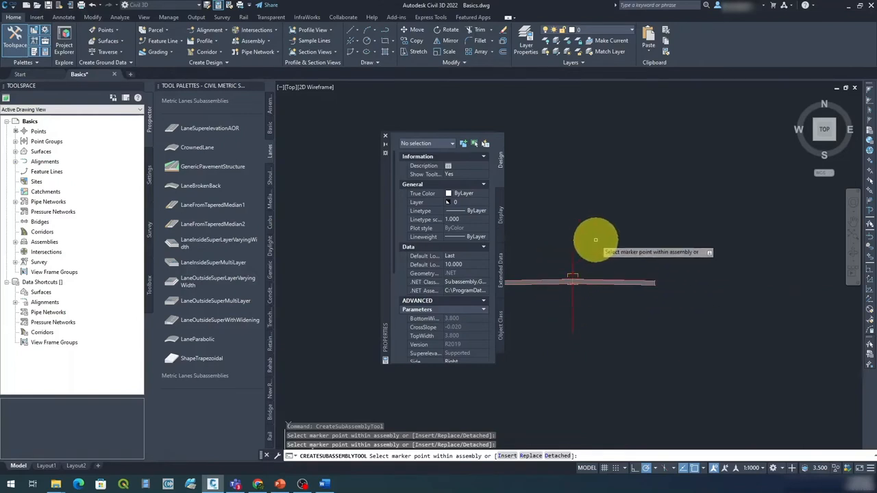
pyautogui.press('Escape')
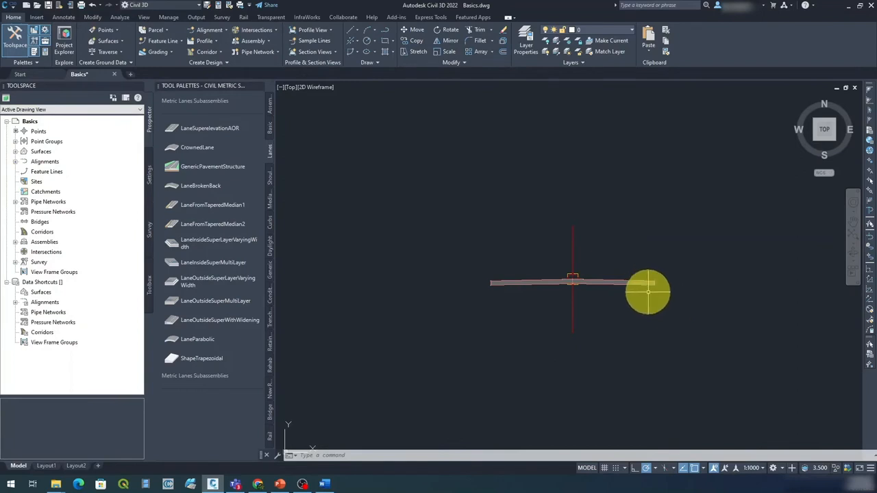
# Set the width of the right GenericPavementStructure subassembly to 3 m in its properties
pyautogui.click(643, 282)
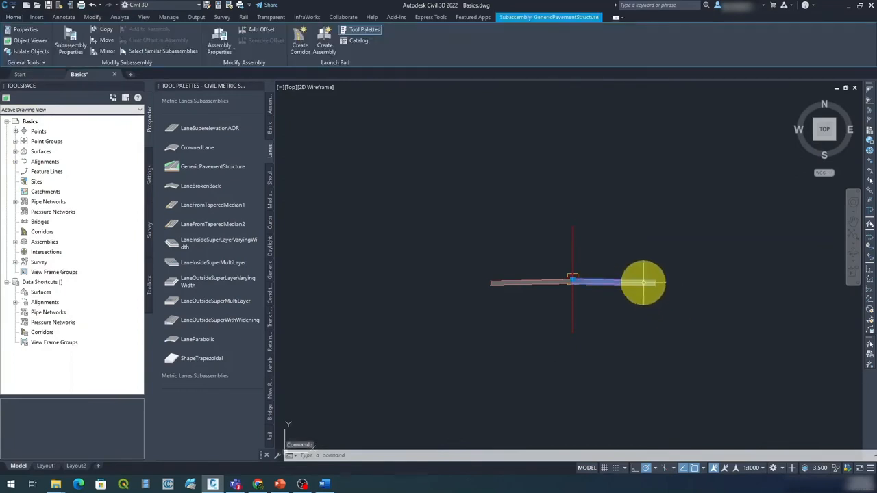
pyautogui.rightClick(674, 179)
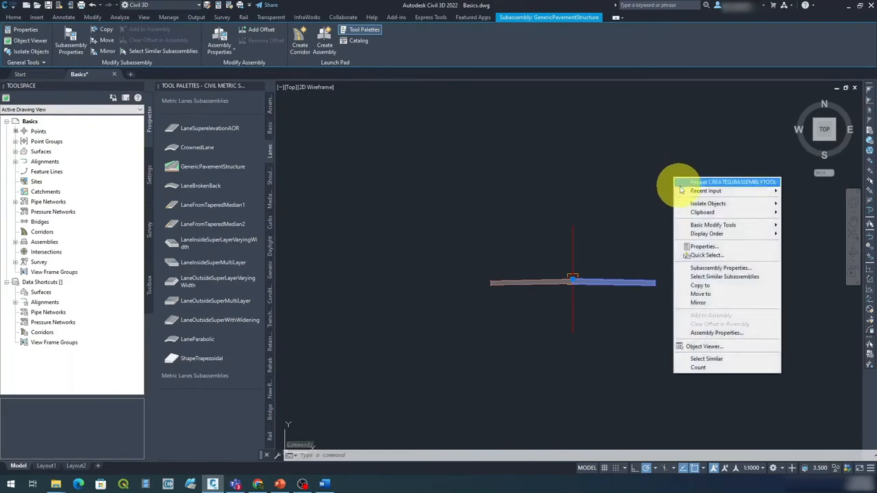
pyautogui.click(706, 246)
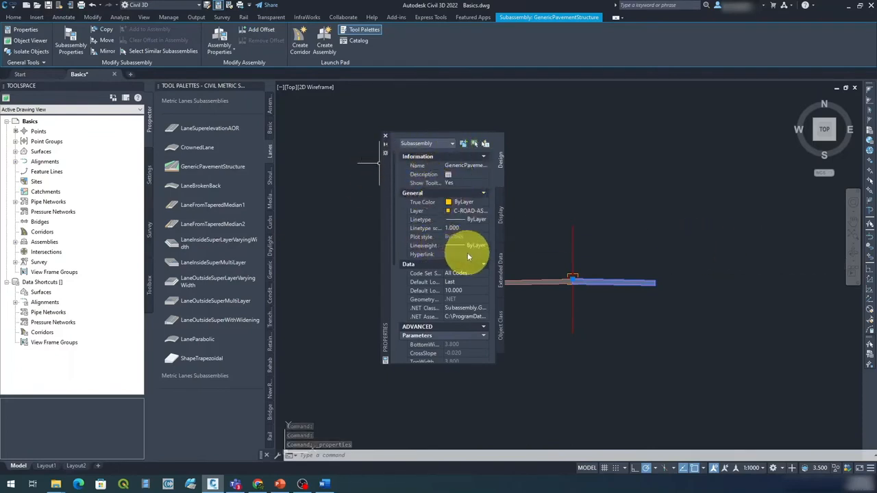
pyautogui.scroll(-3, 469, 257)
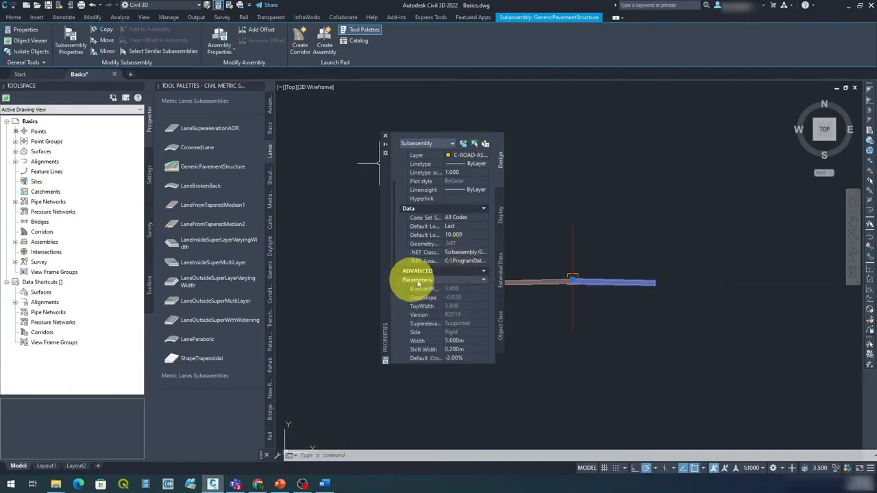
pyautogui.click(454, 341)
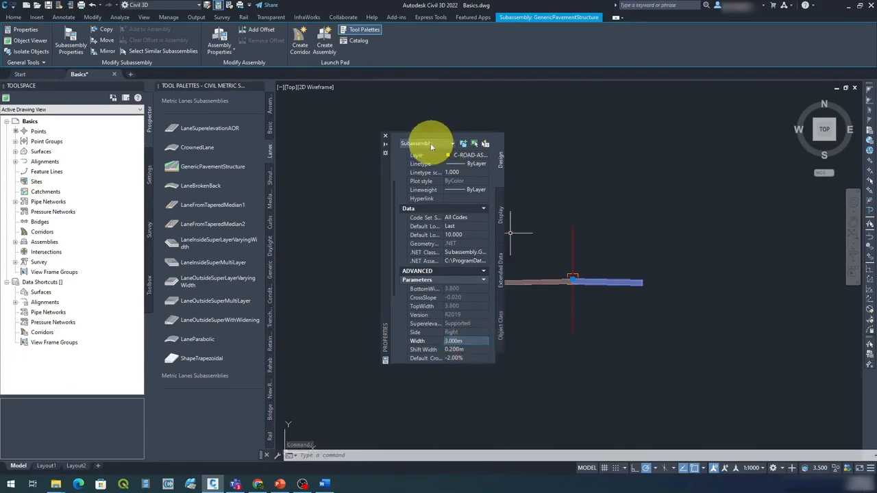
# Set the width of the left GenericPavementStructure subassembly to 3 m in its properties
pyautogui.moveTo(382, 168); pyautogui.dragTo(314, 167)
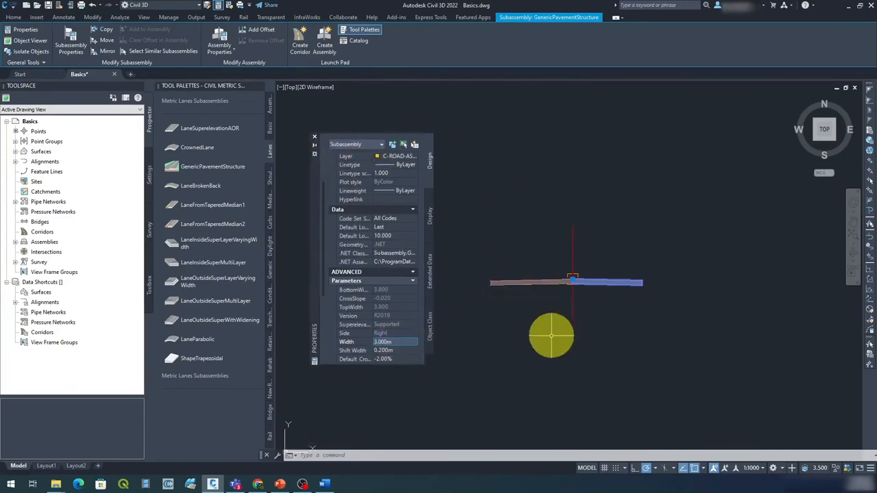
pyautogui.press('Escape')
pyautogui.click(530, 307)
pyautogui.click(479, 261)
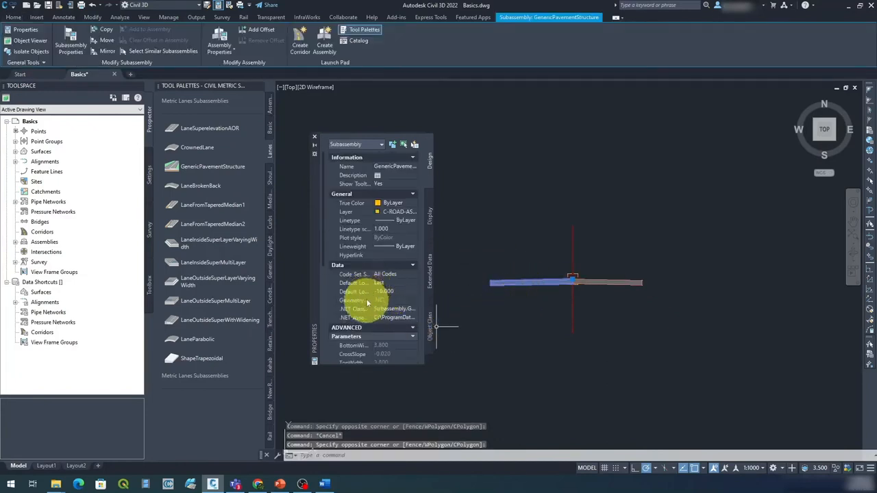
pyautogui.scroll(-5, 362, 251)
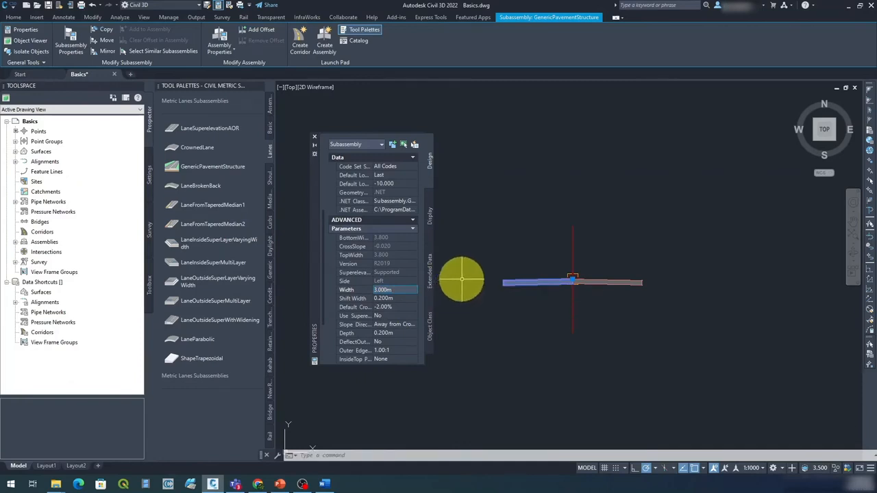
# Check the width parameter of the right GenericPavementStructure subassembly in its properties
pyautogui.press('Escape')
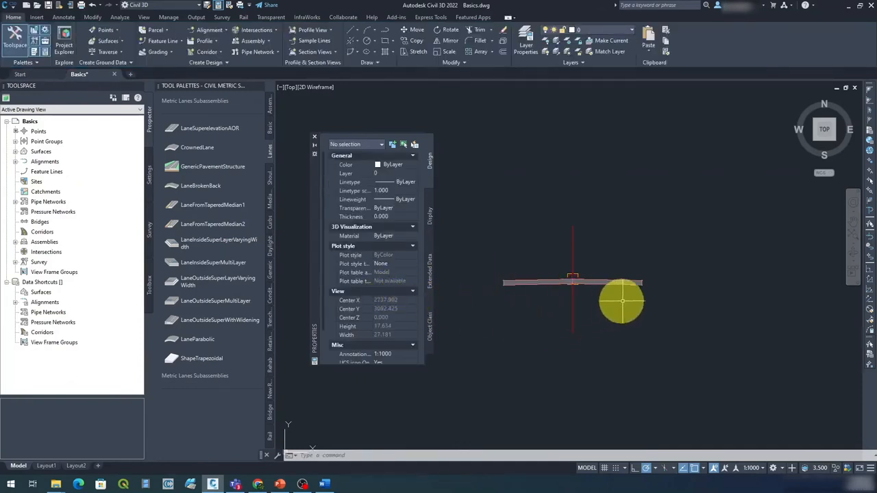
pyautogui.click(610, 282)
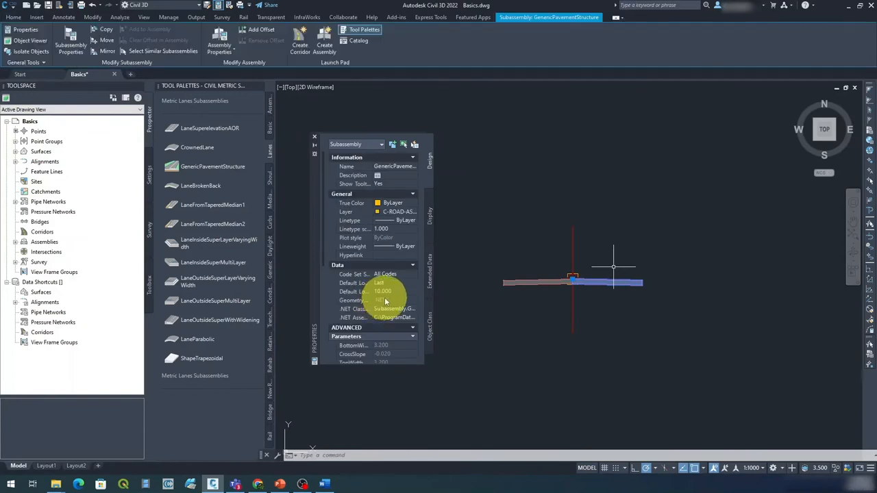
pyautogui.scroll(-4, 405, 307)
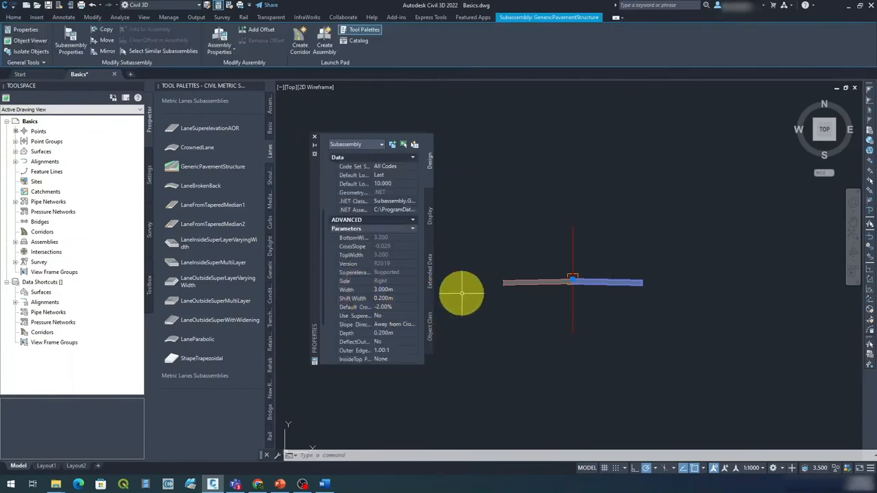
pyautogui.press('Escape')
pyautogui.click(525, 308)
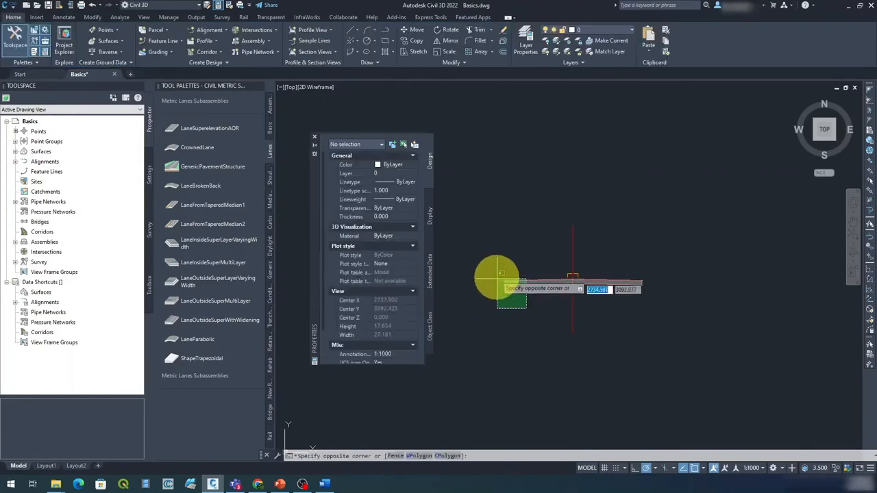
pyautogui.click(483, 270)
pyautogui.scroll(-4, 372, 306)
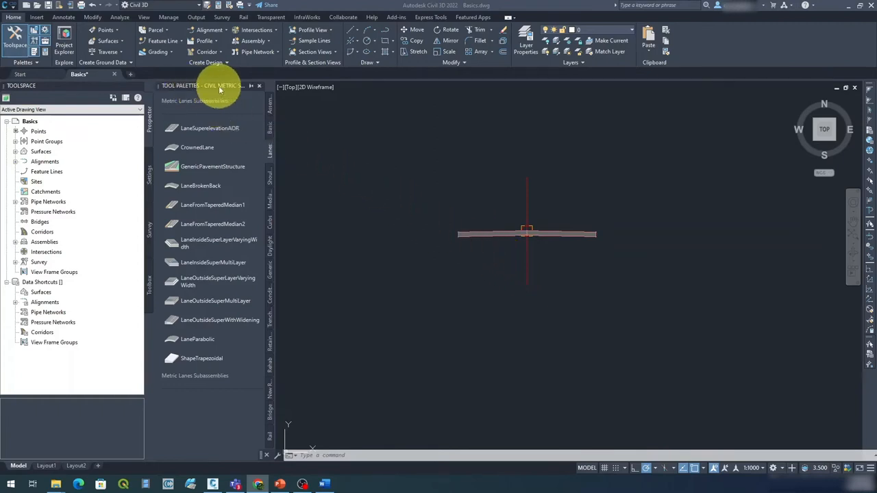
# Attach a BasicCurbAndGutter subassembly to the top outer edge of the right pavement lane
pyautogui.click(270, 130)
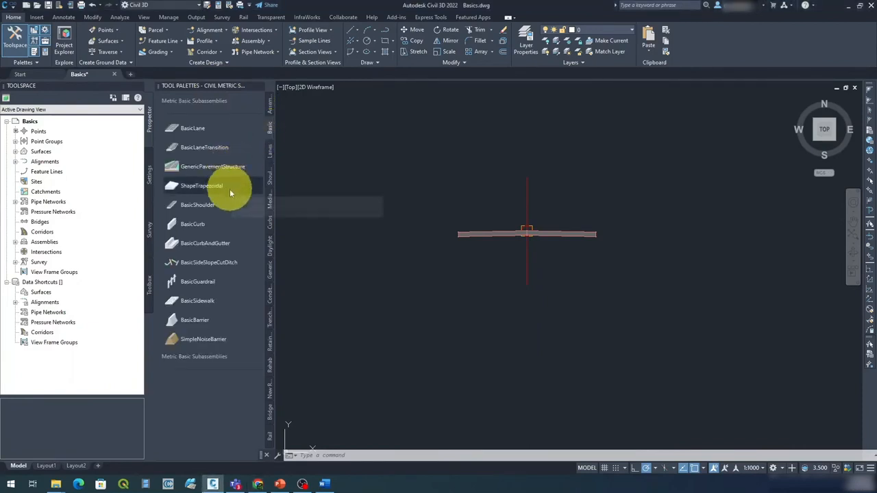
pyautogui.click(206, 244)
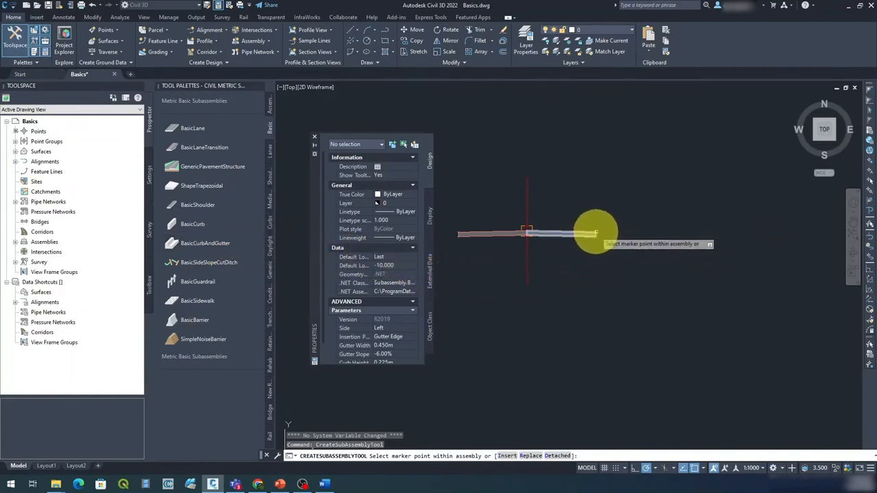
pyautogui.scroll(2, 596, 237)
pyautogui.scroll(2, 601, 233)
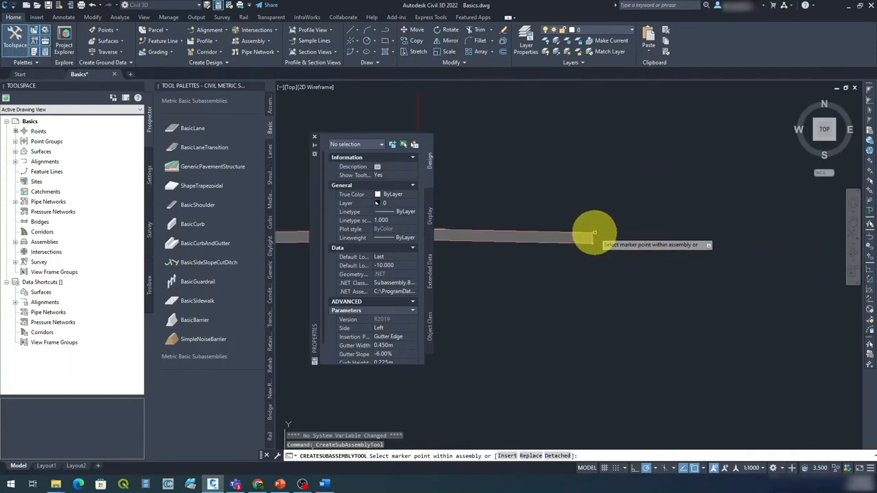
pyautogui.click(593, 234)
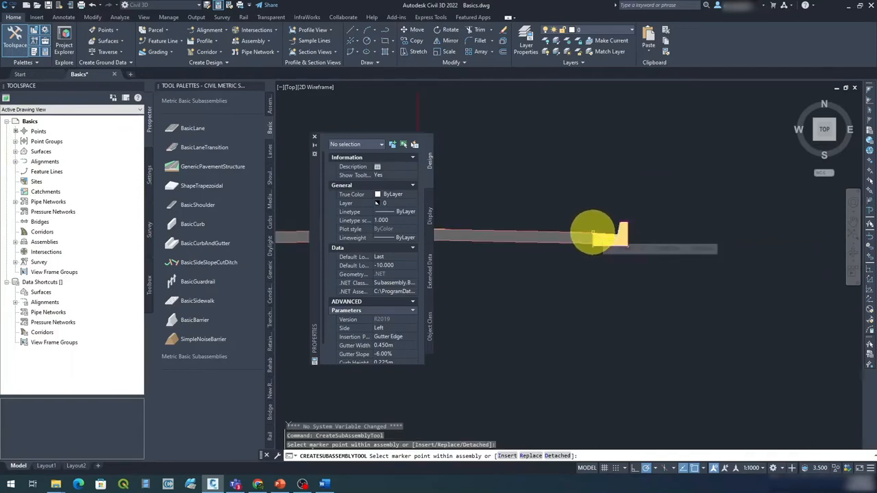
# Attach a matching BasicCurbAndGutter subassembly to the top outer edge of the left pavement lane
pyautogui.scroll(-2, 594, 233)
pyautogui.moveTo(580, 204); pyautogui.dragTo(659, 206, button='middle')
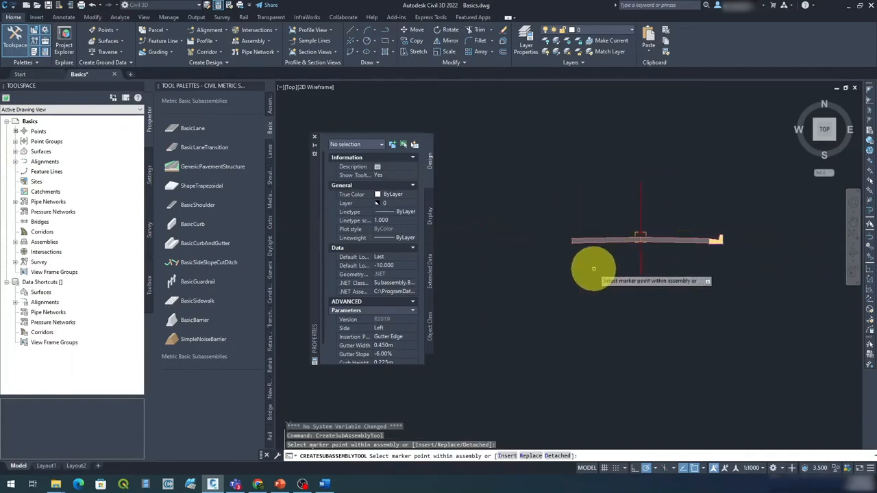
pyautogui.scroll(3, 578, 239)
pyautogui.scroll(2, 577, 239)
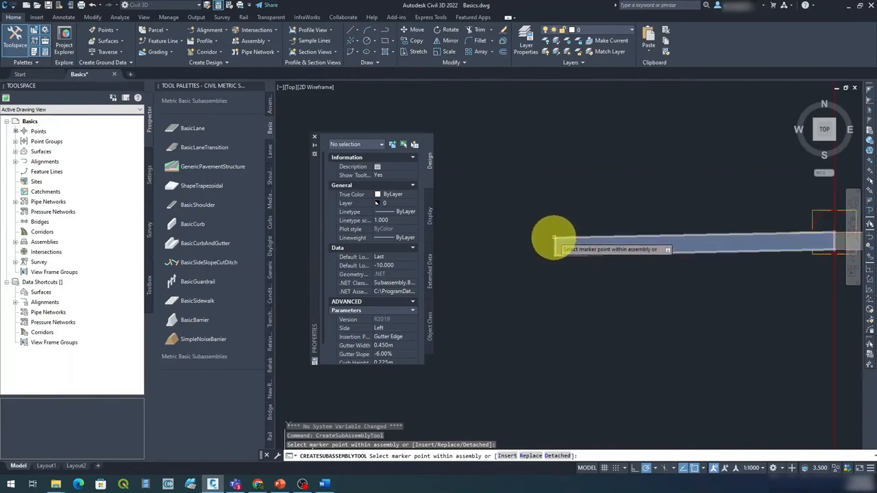
pyautogui.click(554, 238)
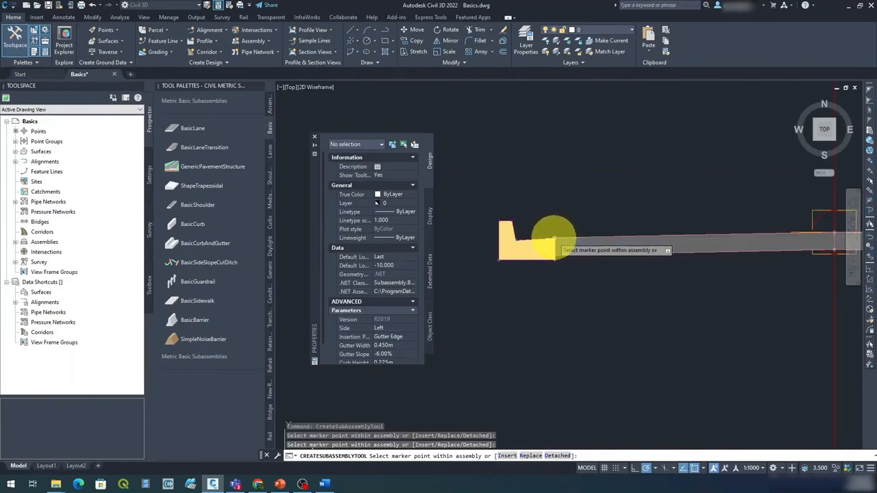
pyautogui.scroll(-6, 554, 239)
pyautogui.moveTo(675, 205); pyautogui.dragTo(629, 195, button='middle')
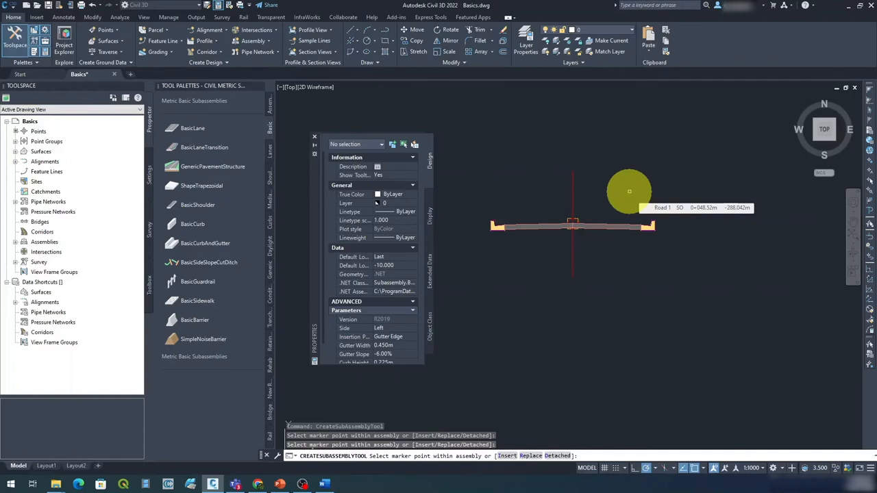
pyautogui.press('Escape')
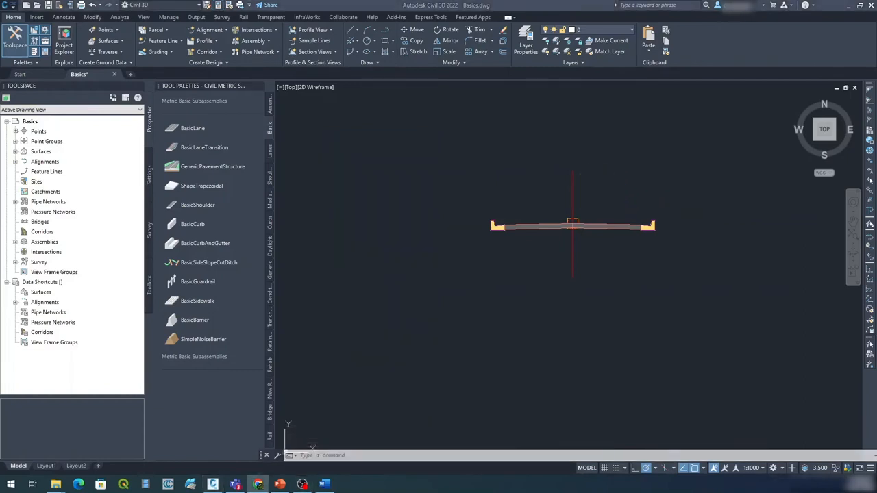
# Attach a DaylightGeneral subassembly to the top back corner of the right curb
pyautogui.click(540, 161)
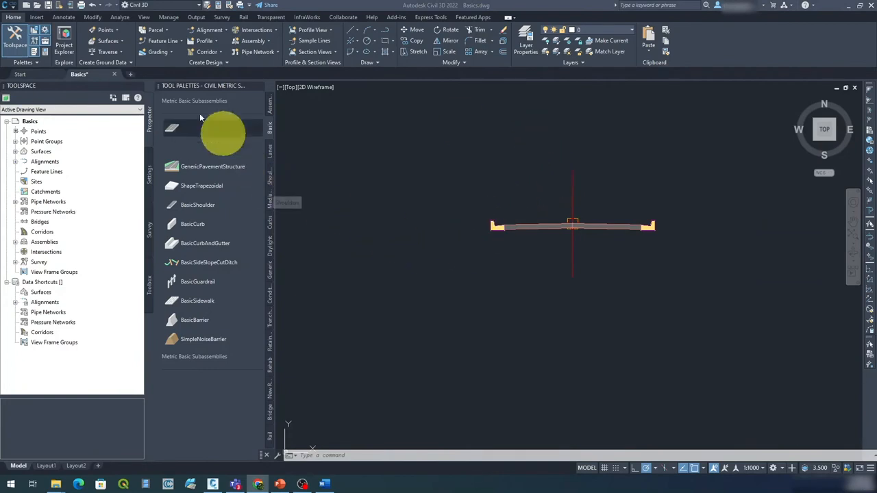
pyautogui.click(271, 251)
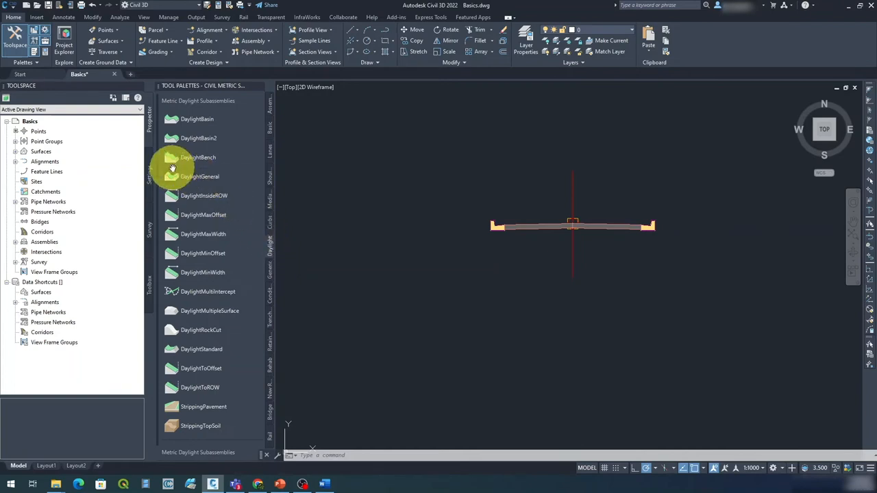
pyautogui.click(215, 177)
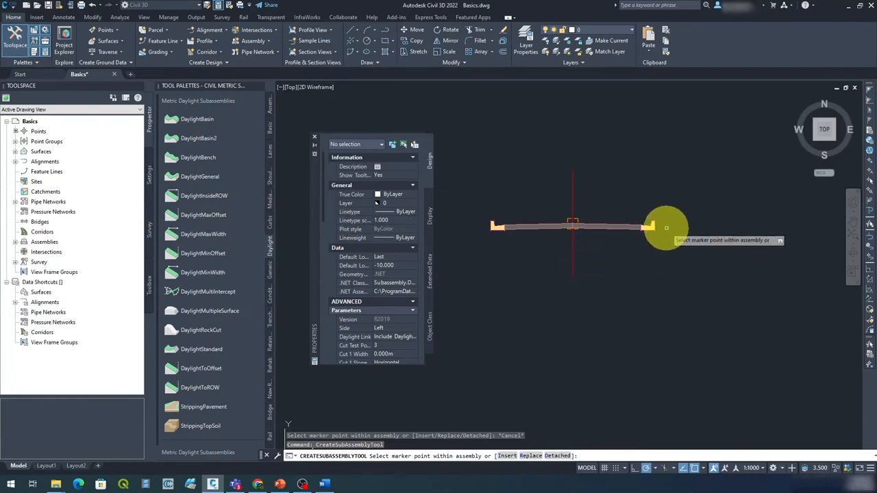
pyautogui.scroll(3, 668, 232)
pyautogui.scroll(2, 626, 205)
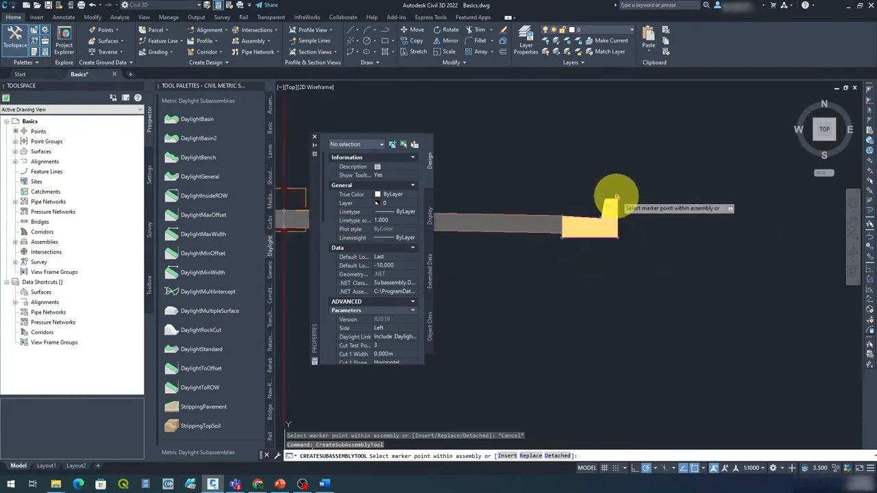
pyautogui.click(617, 200)
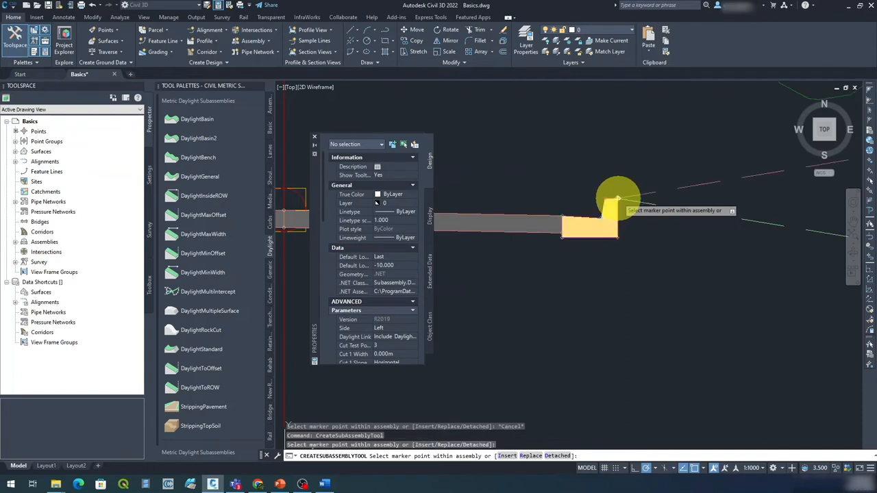
# Attach a DaylightGeneral subassembly to the top back corner of the left curb
pyautogui.scroll(-5, 618, 199)
pyautogui.moveTo(619, 238); pyautogui.dragTo(721, 271, button='middle')
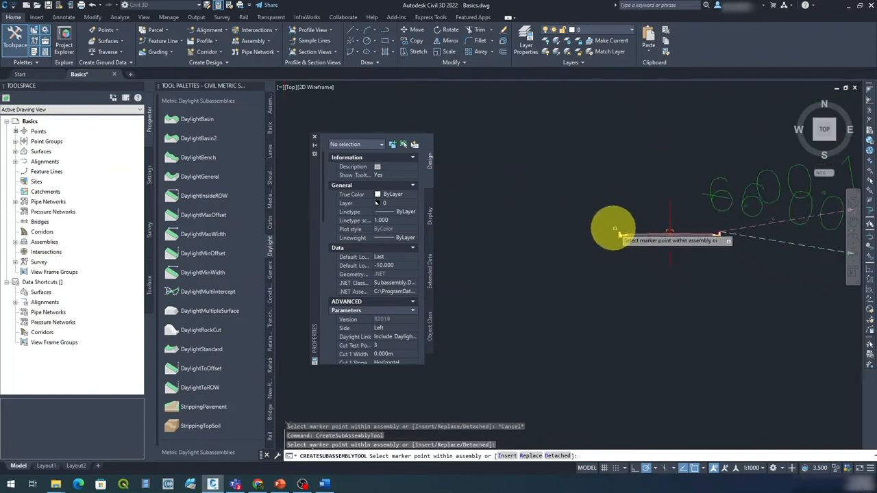
pyautogui.scroll(5, 614, 229)
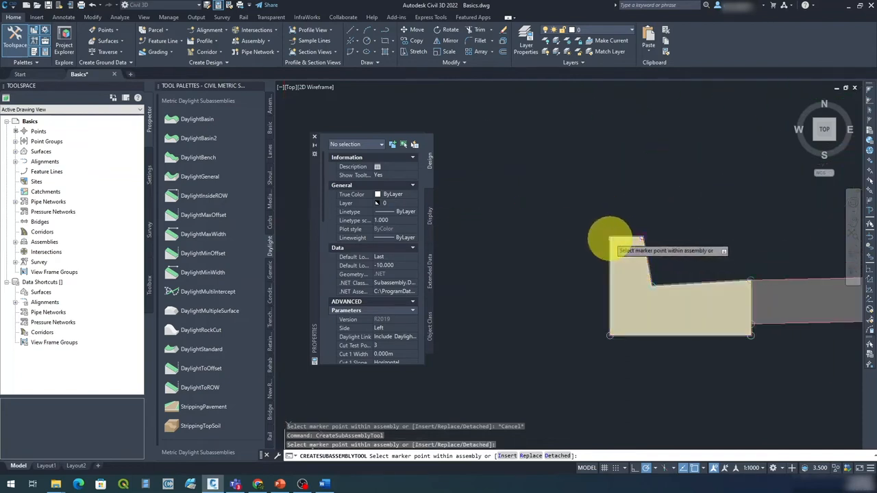
pyautogui.scroll(-5, 607, 235)
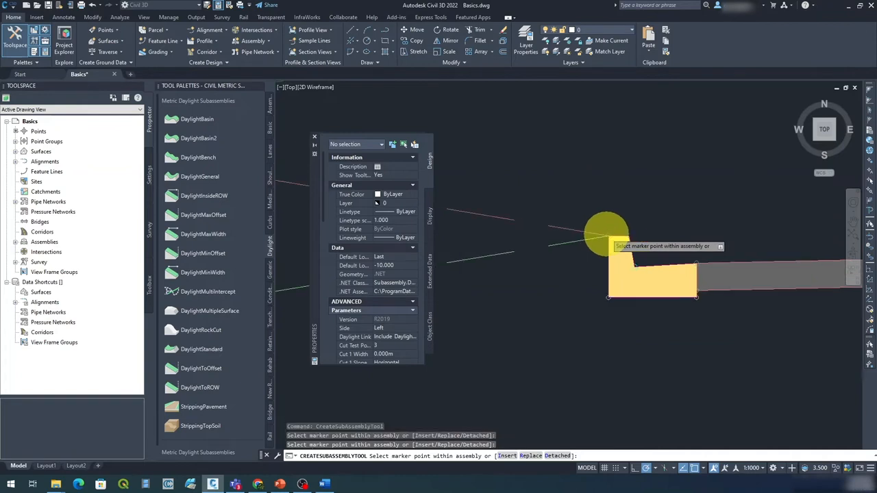
pyautogui.scroll(4, 609, 232)
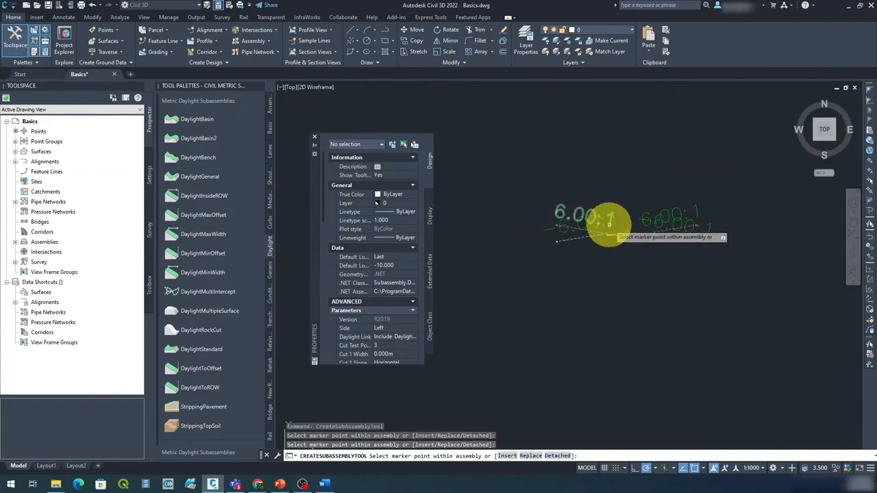
pyautogui.press('Escape')
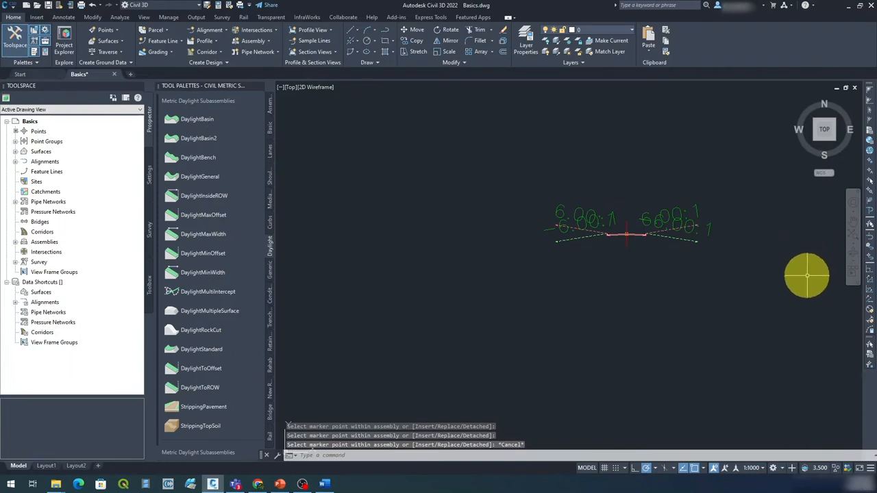
# Create a surface profile along the Road 1 alignment by adding EG Surface to the profile list
pyautogui.click(855, 239)
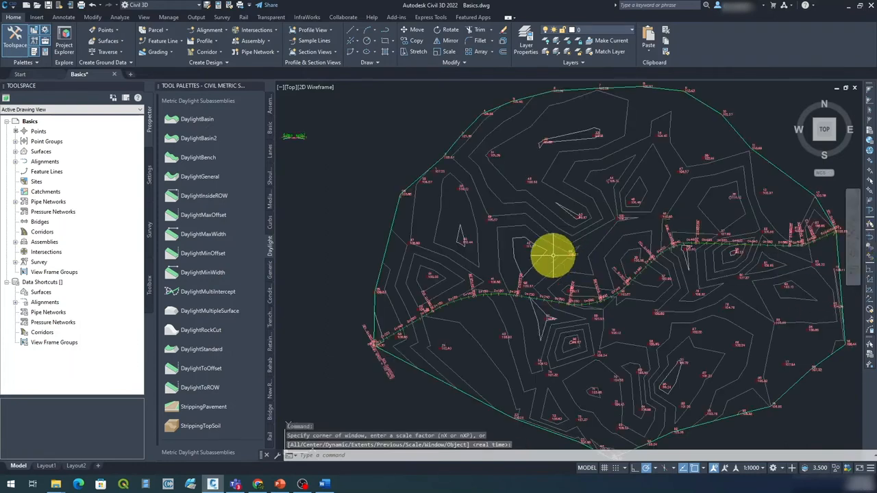
pyautogui.scroll(-2, 412, 224)
pyautogui.moveTo(382, 212); pyautogui.dragTo(434, 221, button='middle')
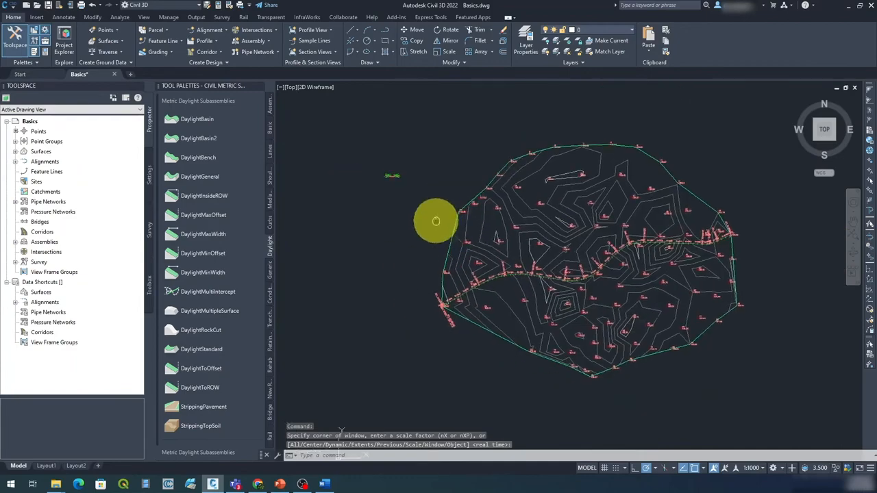
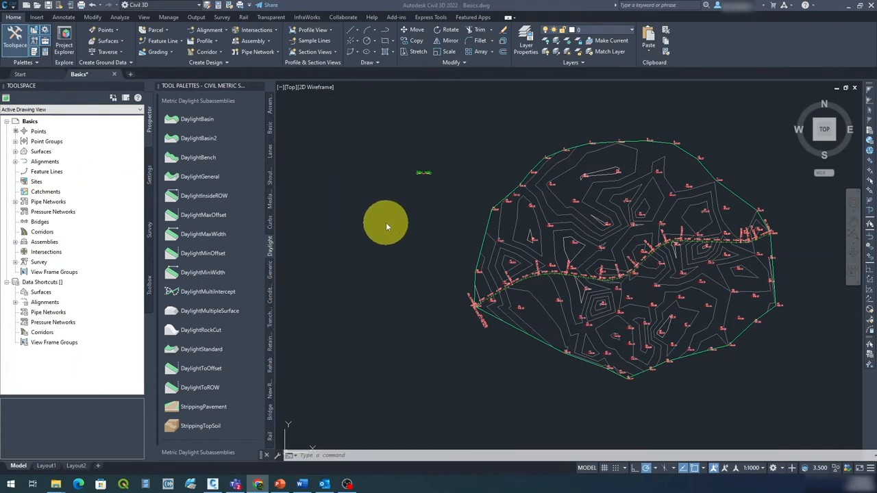
pyautogui.click(218, 43)
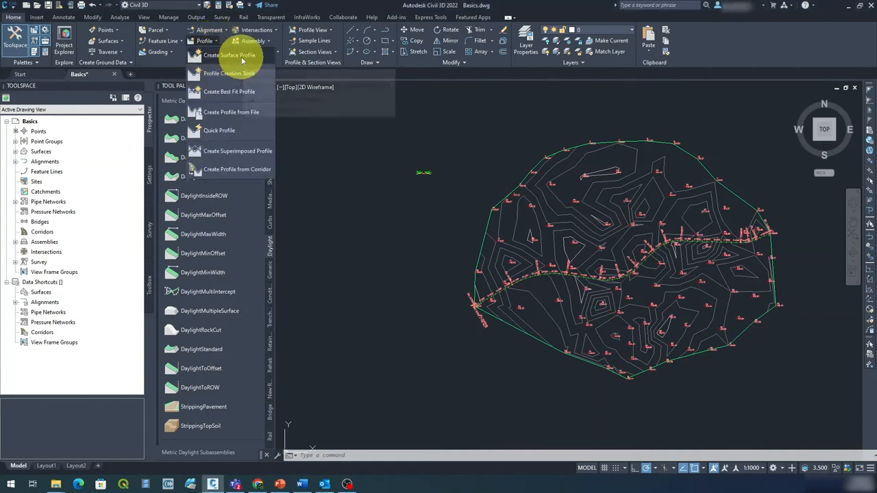
pyautogui.click(242, 61)
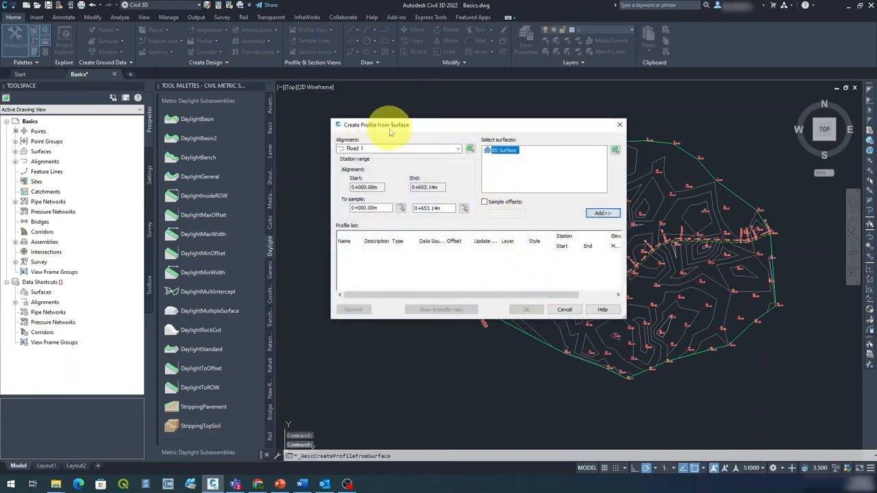
pyautogui.click(459, 149)
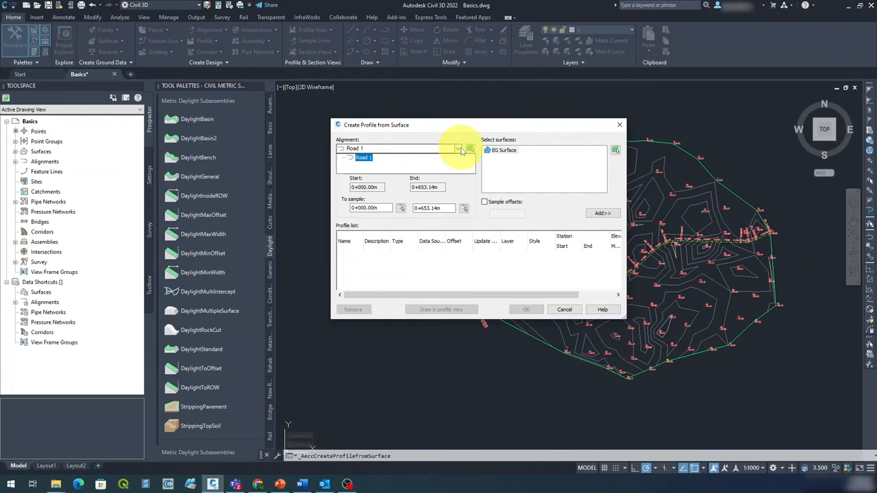
pyautogui.click(359, 158)
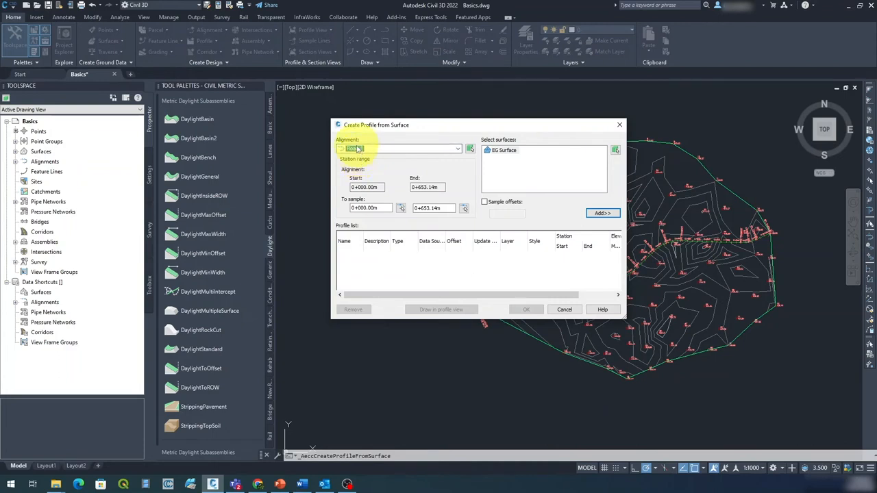
pyautogui.click(501, 150)
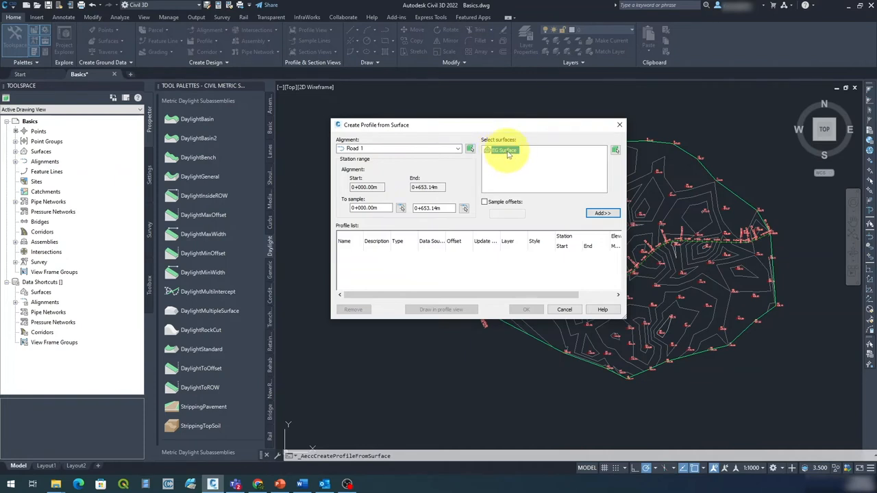
pyautogui.click(602, 213)
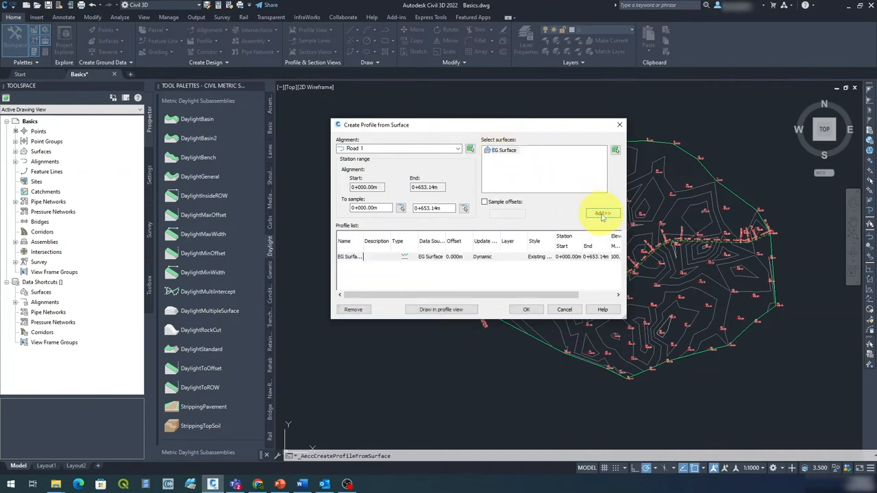
# Start a profile view for the sampled Road 1 profile and name it Existing ground
pyautogui.click(449, 311)
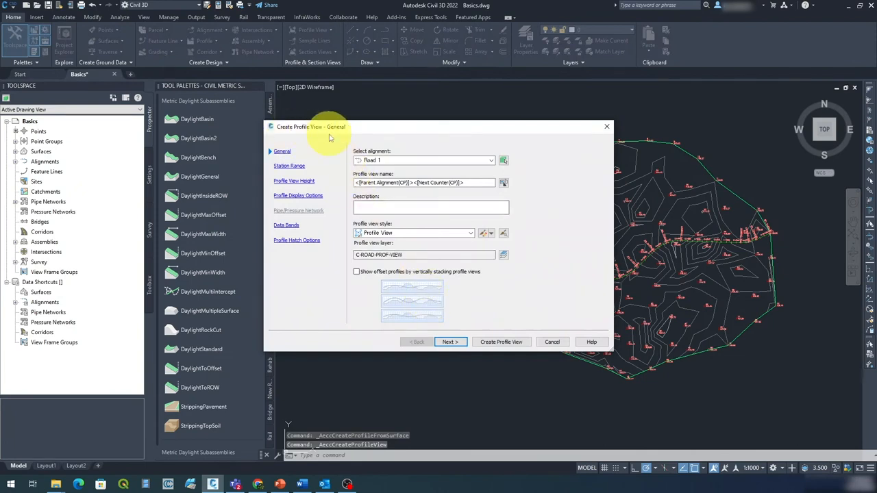
pyautogui.moveTo(357, 182); pyautogui.dragTo(492, 183)
pyautogui.write('Existing ground')
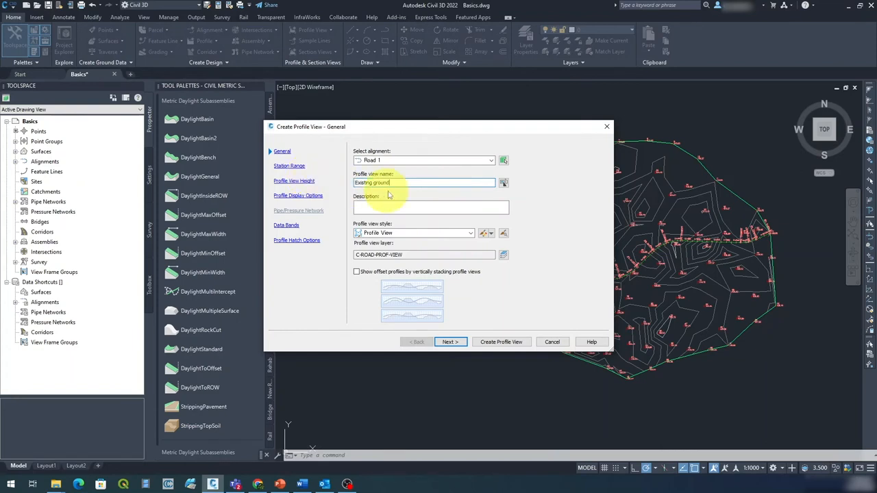
# Create the Existing ground profile view and place it in the empty area above the surface
pyautogui.click(499, 341)
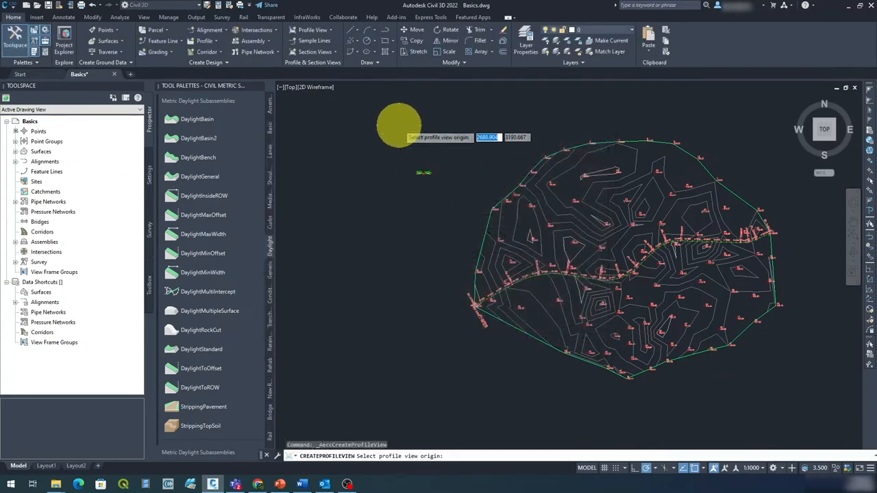
pyautogui.moveTo(398, 124); pyautogui.dragTo(398, 231, button='middle')
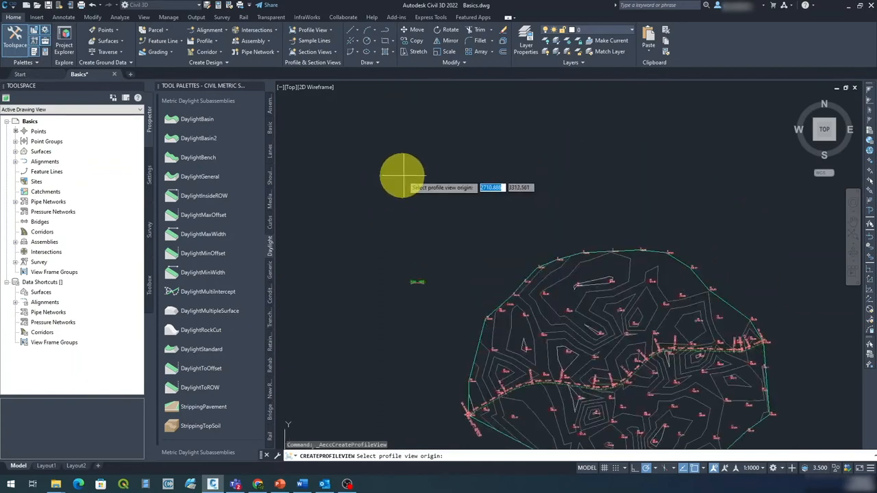
pyautogui.click(401, 171)
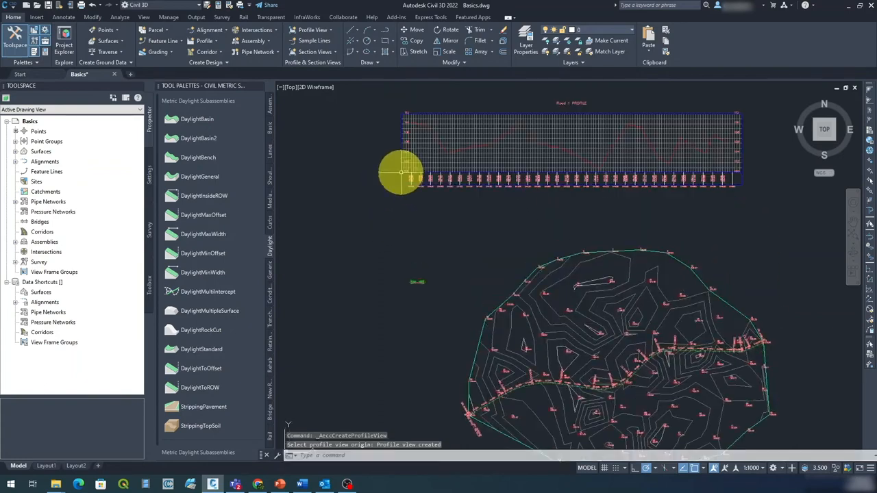
# Examine the Road 1 profile view, its existing-ground line and the station and elevation labels in its band
pyautogui.moveTo(489, 199); pyautogui.dragTo(440, 268, button='middle')
pyautogui.scroll(3, 381, 215)
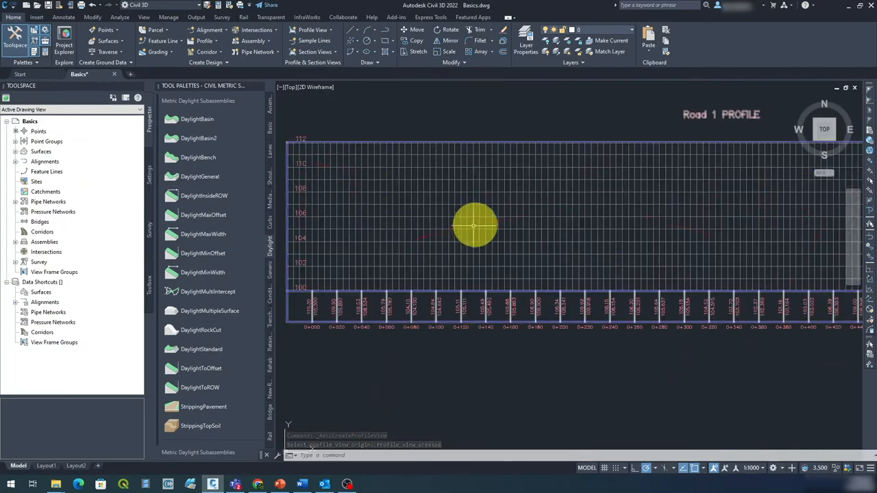
pyautogui.scroll(-2, 613, 180)
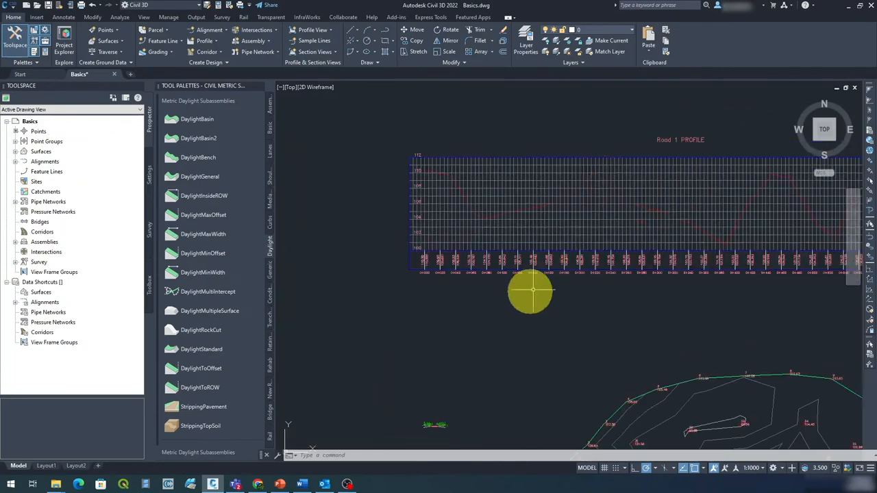
pyautogui.scroll(4, 426, 278)
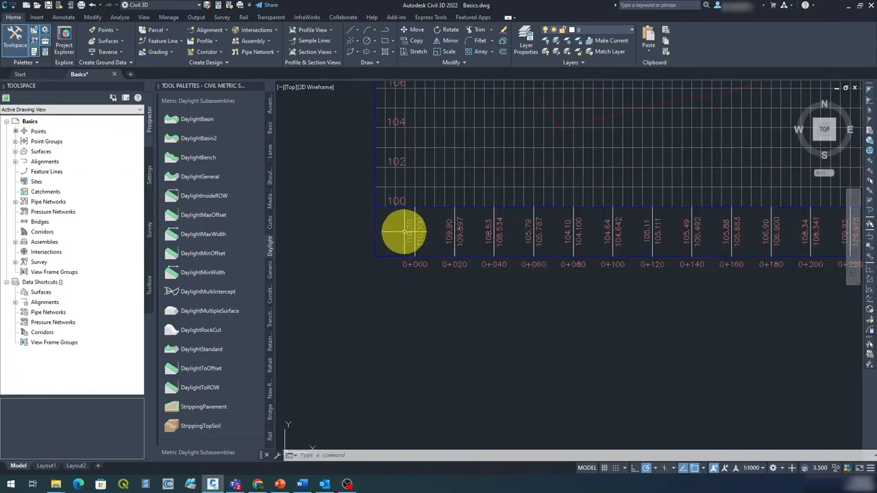
pyautogui.scroll(-3, 495, 240)
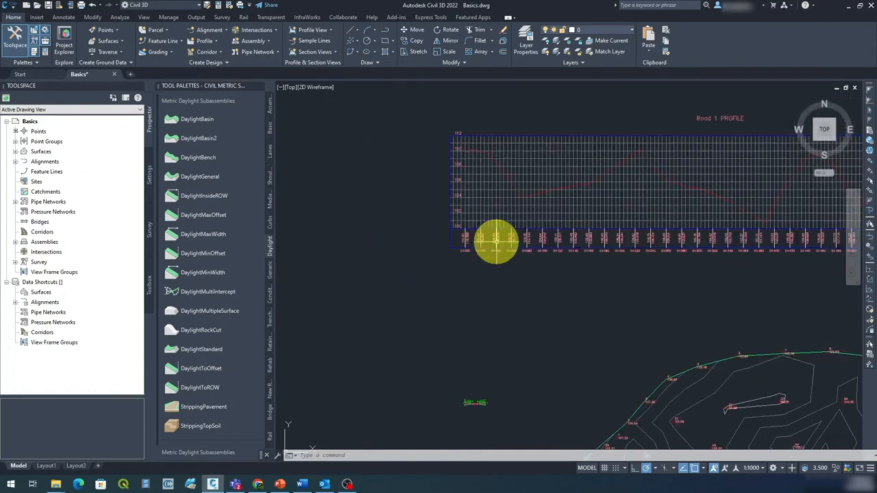
pyautogui.moveTo(601, 274); pyautogui.dragTo(444, 329, button='middle')
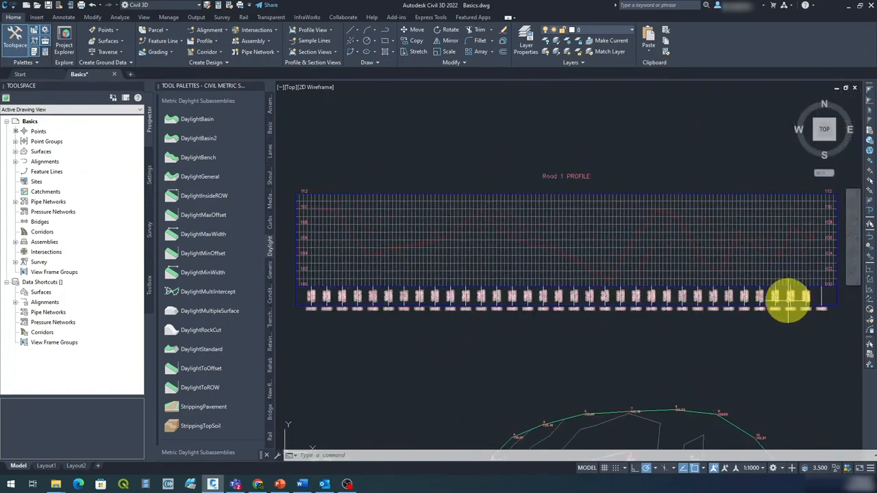
pyautogui.scroll(-3, 789, 298)
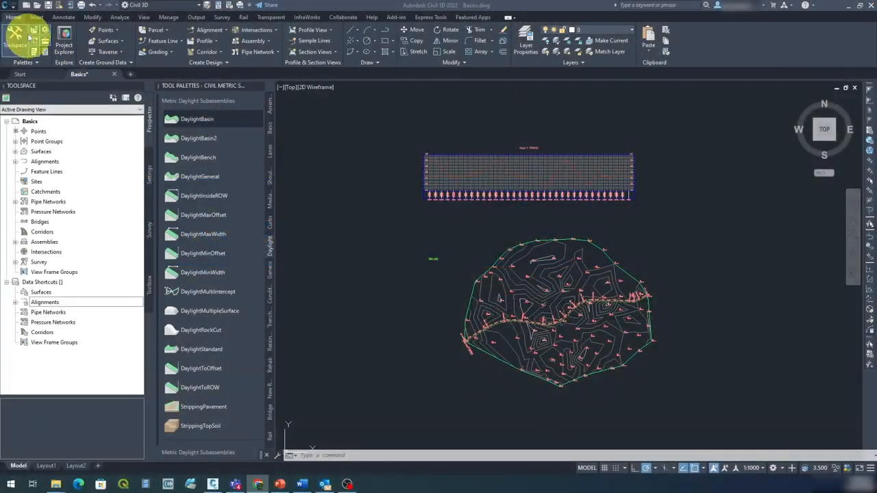
# Create a layout profile on the Road 1 profile view named Design Profile, keeping the Design Profile style and Complete Label Set
pyautogui.click(216, 41)
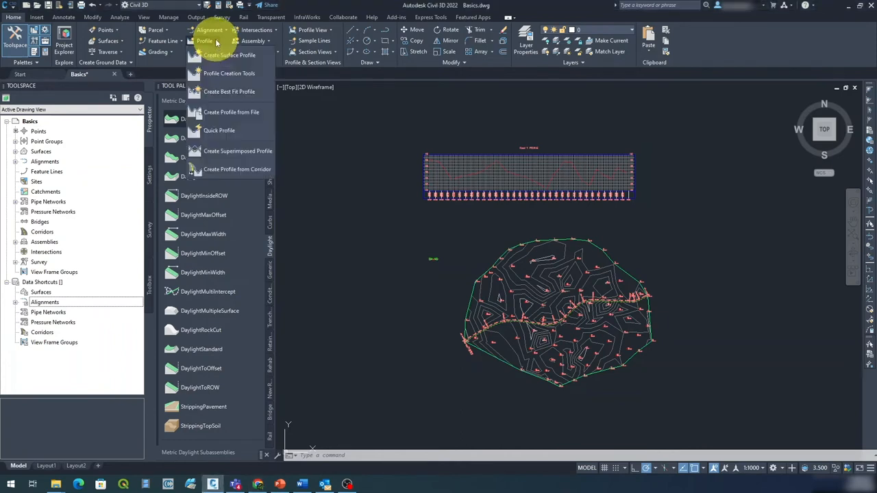
pyautogui.click(231, 75)
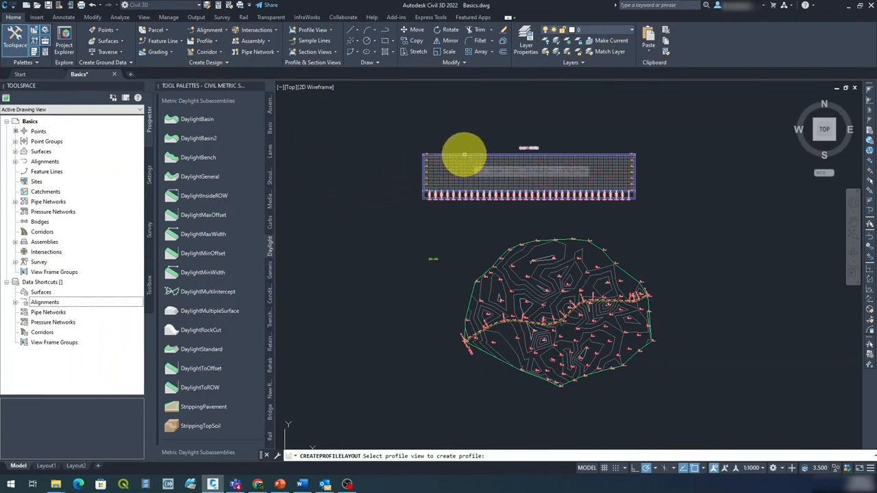
pyautogui.click(498, 154)
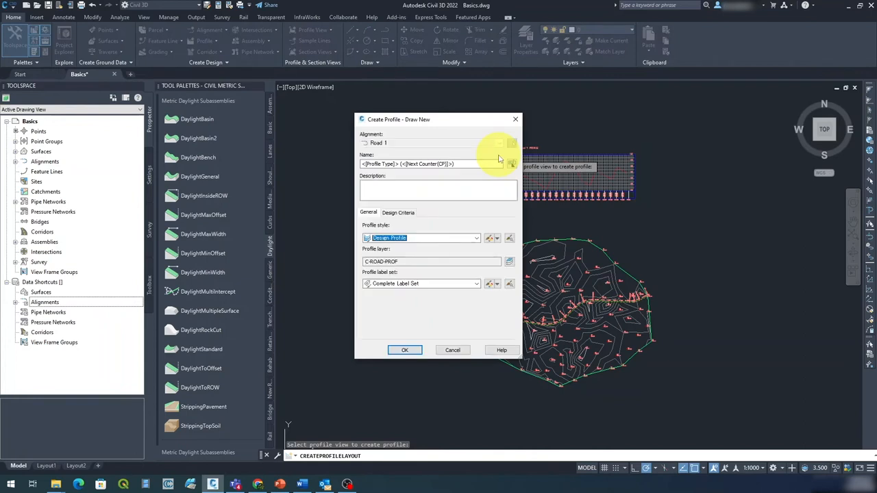
pyautogui.moveTo(452, 164); pyautogui.dragTo(338, 142)
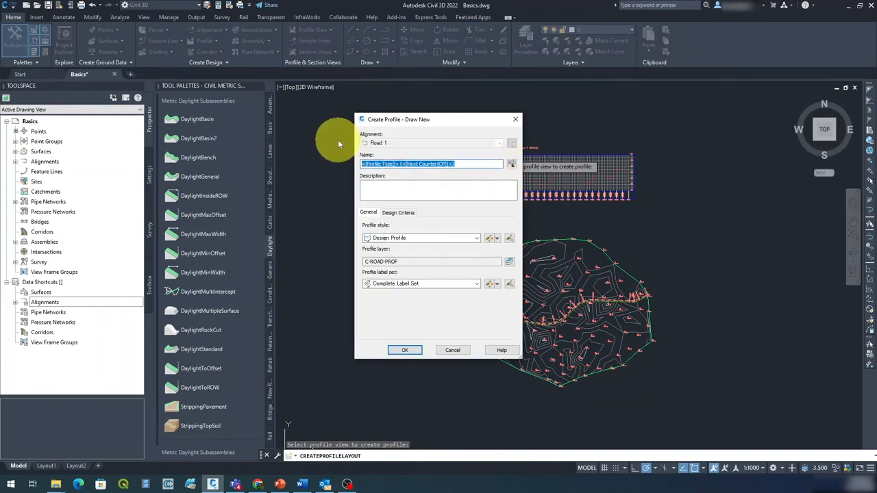
pyautogui.write('Design Profile')
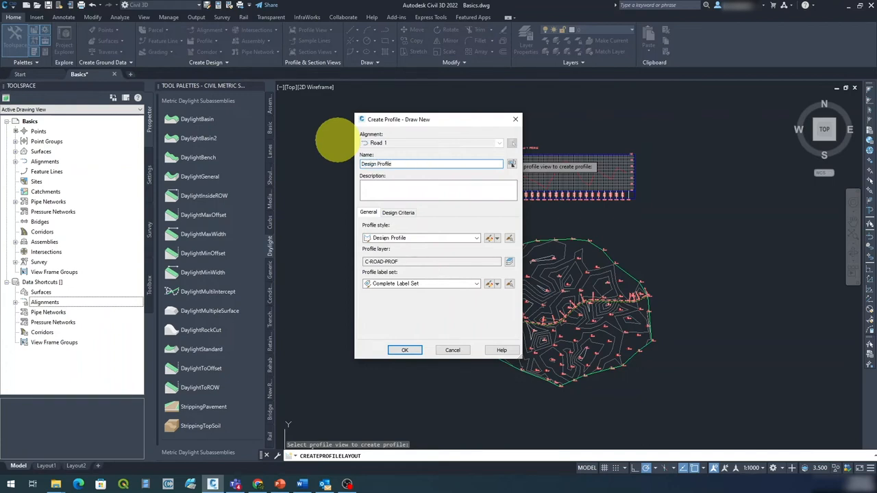
pyautogui.click(404, 350)
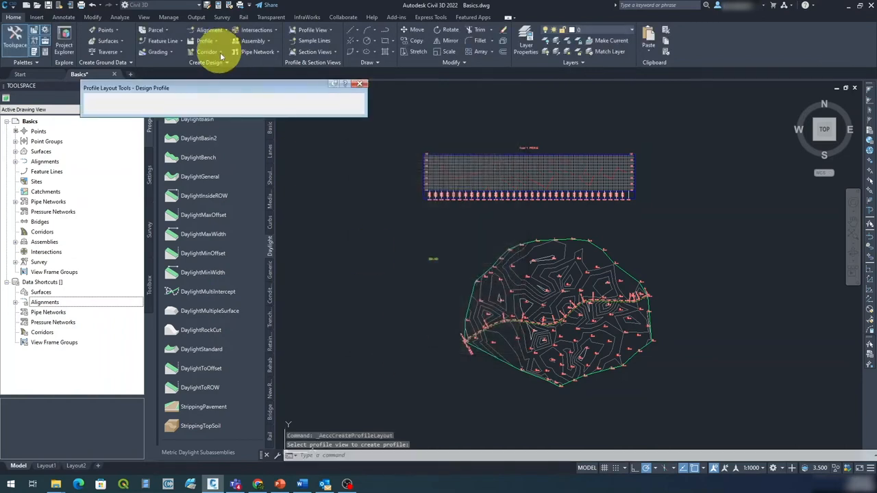
# Start drawing tangents with curves for the design profile at station 0+000, elevation 106
pyautogui.moveTo(284, 88); pyautogui.dragTo(497, 109)
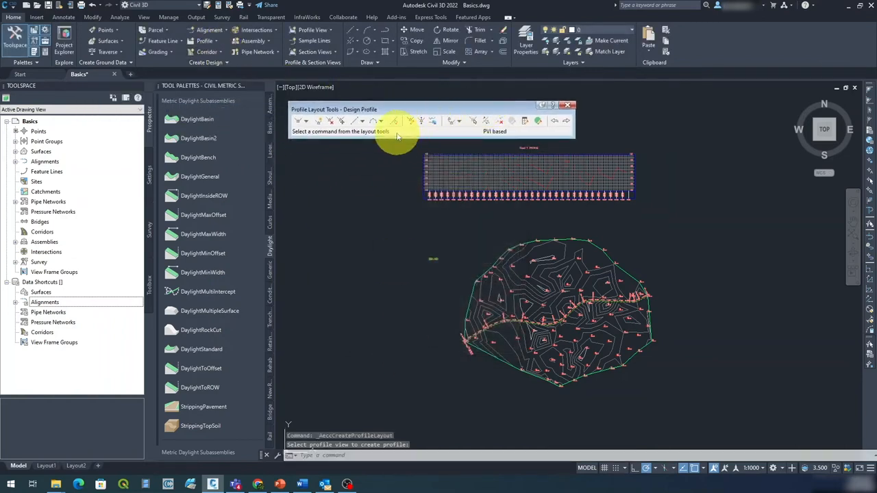
pyautogui.click(307, 122)
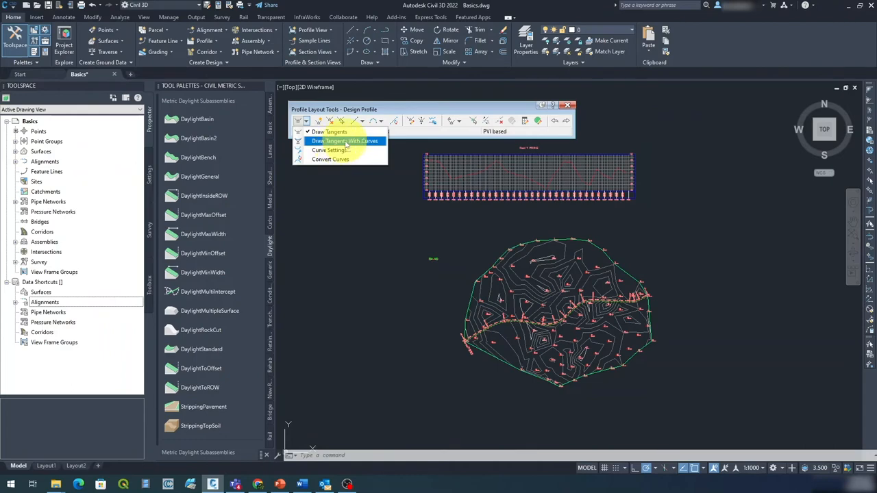
pyautogui.click(346, 142)
pyautogui.click(446, 172)
pyautogui.scroll(4, 446, 166)
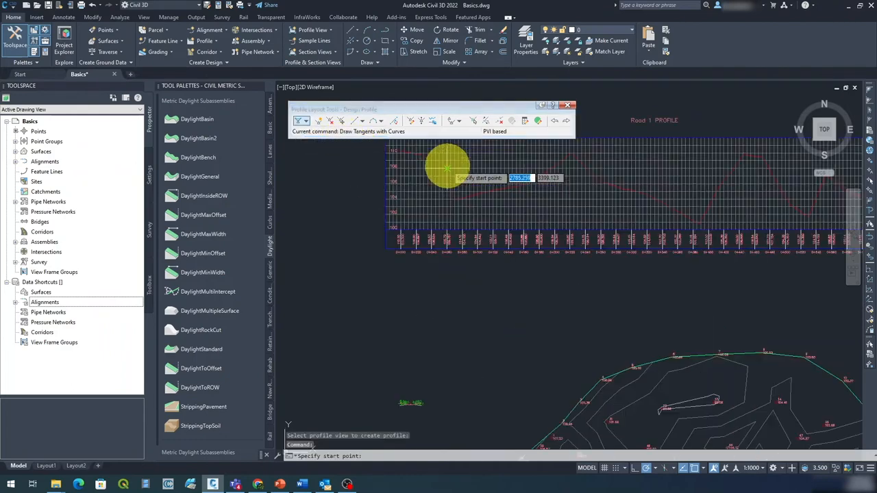
pyautogui.scroll(4, 342, 248)
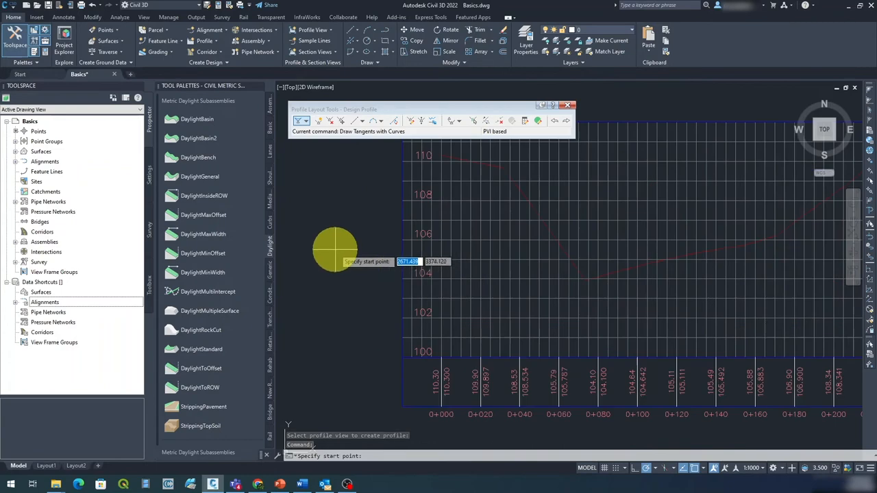
pyautogui.scroll(-5, 325, 233)
pyautogui.scroll(-1, 311, 248)
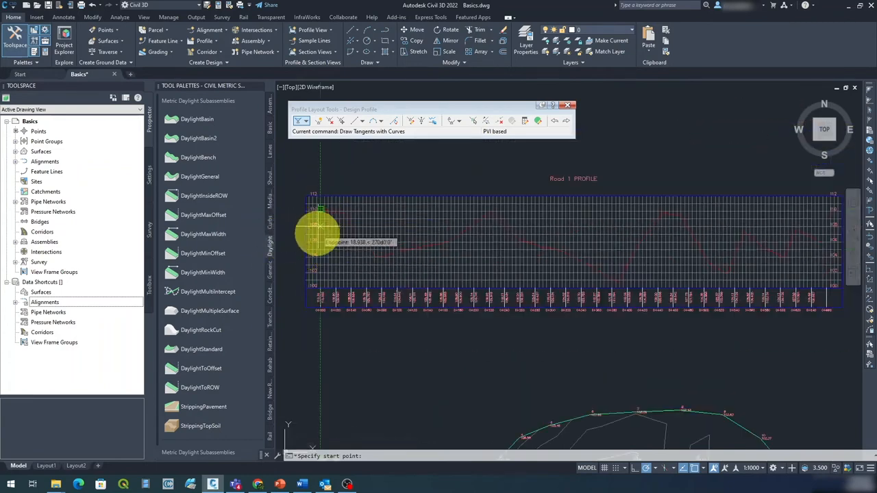
pyautogui.click(319, 241)
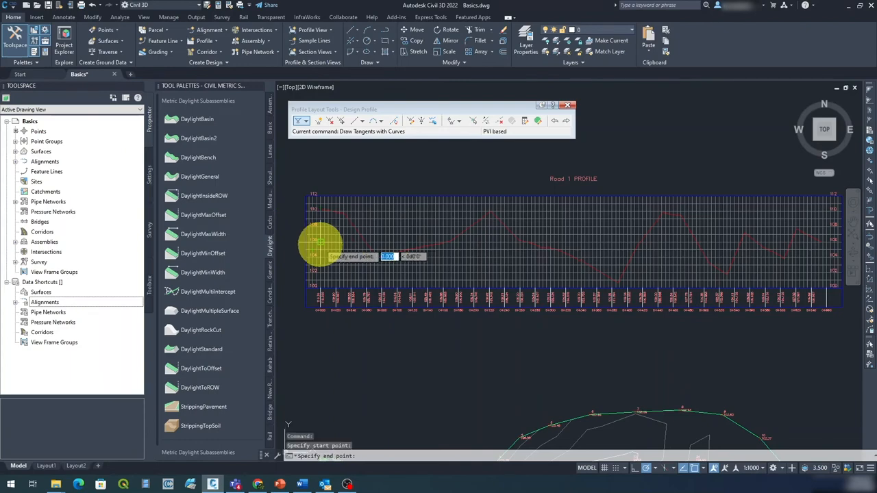
# Draw the design profile through about station 0+360 at elevation 108 and 0+585 at 107, ending at elevation 106 near the road's end
pyautogui.click(600, 226)
pyautogui.scroll(-2, 710, 233)
pyautogui.moveTo(717, 223); pyautogui.dragTo(544, 226, button='middle')
pyautogui.scroll(2, 551, 228)
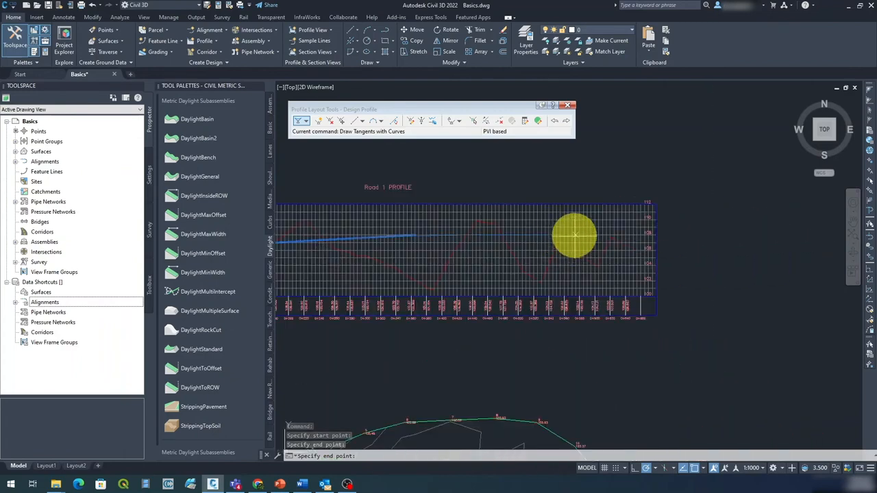
pyautogui.click(585, 243)
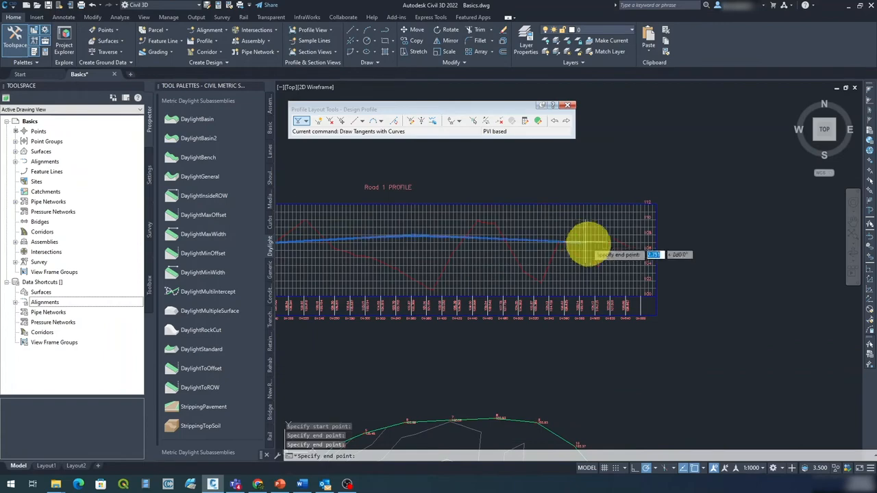
pyautogui.scroll(2, 609, 251)
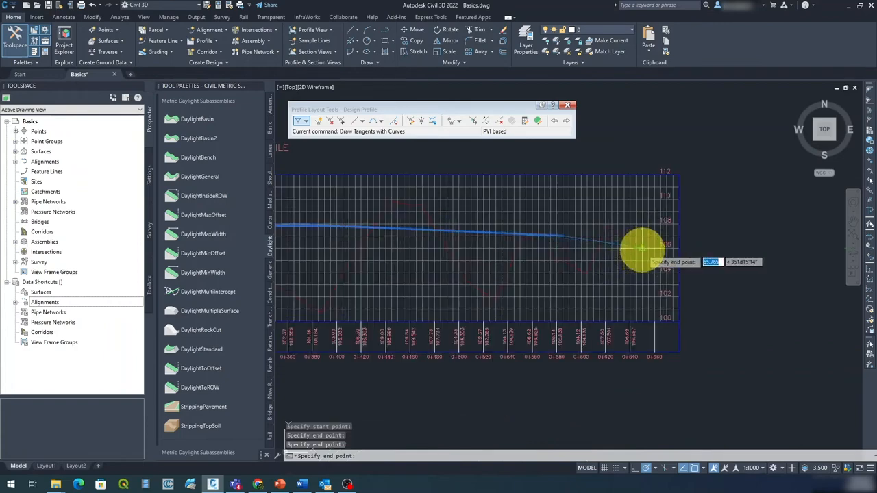
pyautogui.scroll(4, 642, 252)
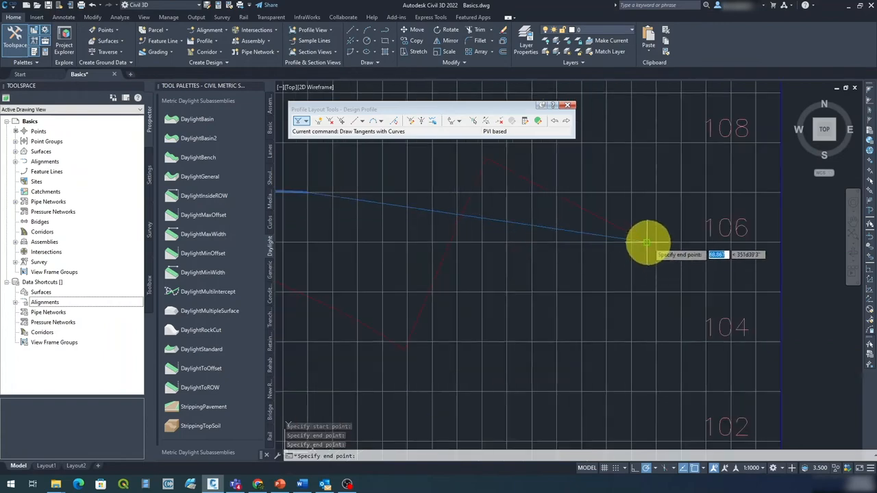
pyautogui.click(649, 241)
pyautogui.scroll(-5, 648, 241)
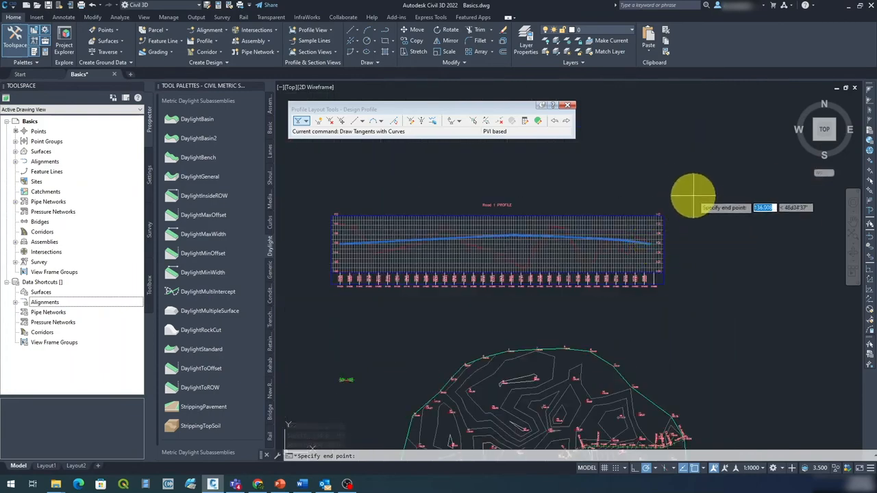
pyautogui.scroll(5, 693, 196)
pyautogui.press('Escape')
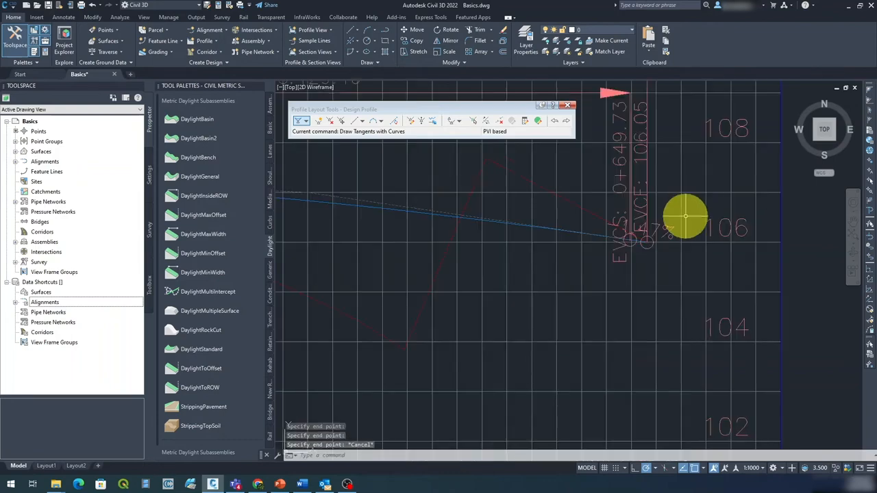
# Review the whole design profile with its curve labels and close the profile layout tools
pyautogui.scroll(-3, 682, 218)
pyautogui.scroll(-3, 686, 216)
pyautogui.moveTo(580, 249); pyautogui.dragTo(579, 285, button='middle')
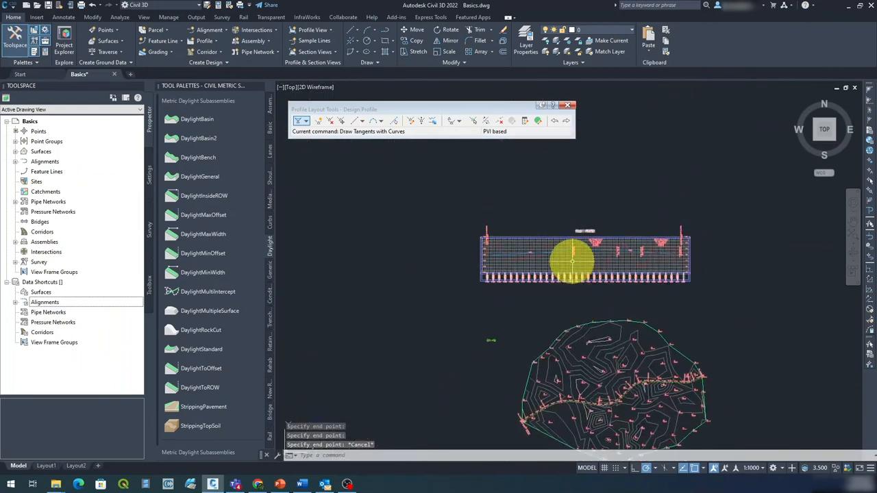
pyautogui.scroll(2, 572, 261)
pyautogui.moveTo(523, 184)
pyautogui.mouseDown(button='middle')
pyautogui.moveTo(482, 157)
pyautogui.moveTo(477, 172)
pyautogui.mouseUp(button='middle')
pyautogui.scroll(3, 485, 157)
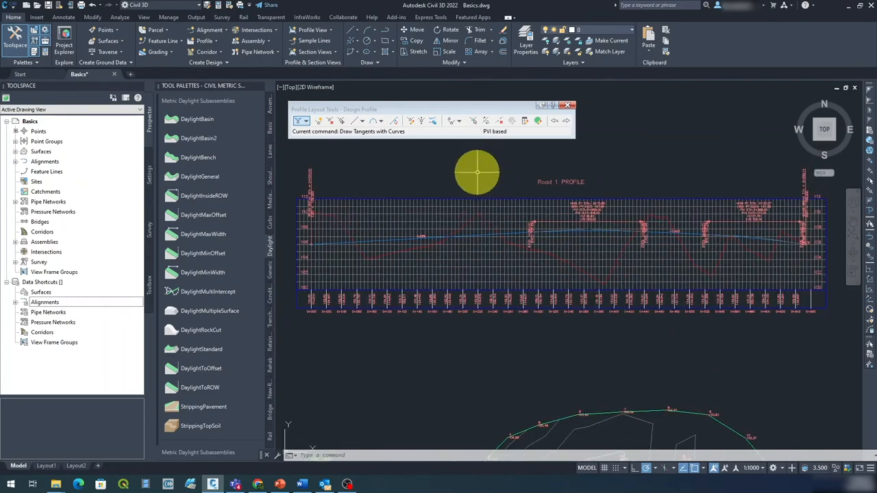
pyautogui.press('Escape')
pyautogui.press('Escape')
pyautogui.press('Escape')
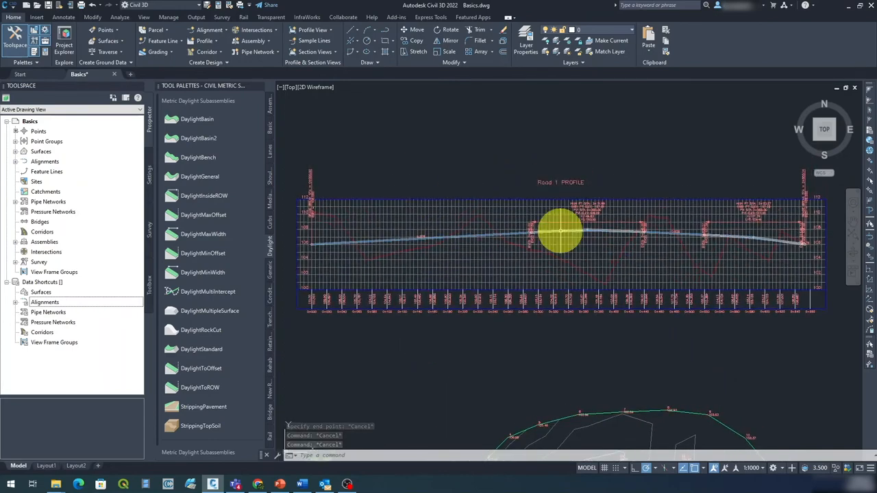
# Open the profile view properties of the Existing ground profile view
pyautogui.scroll(3, 381, 336)
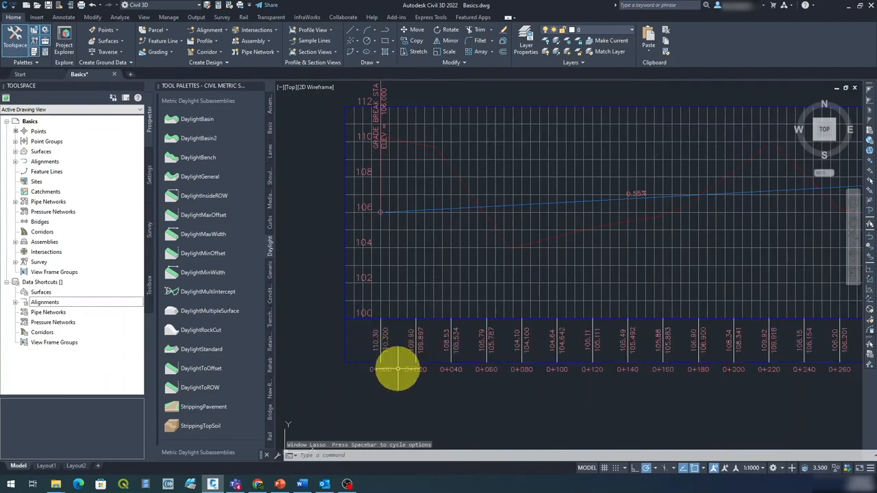
pyautogui.scroll(-5, 404, 332)
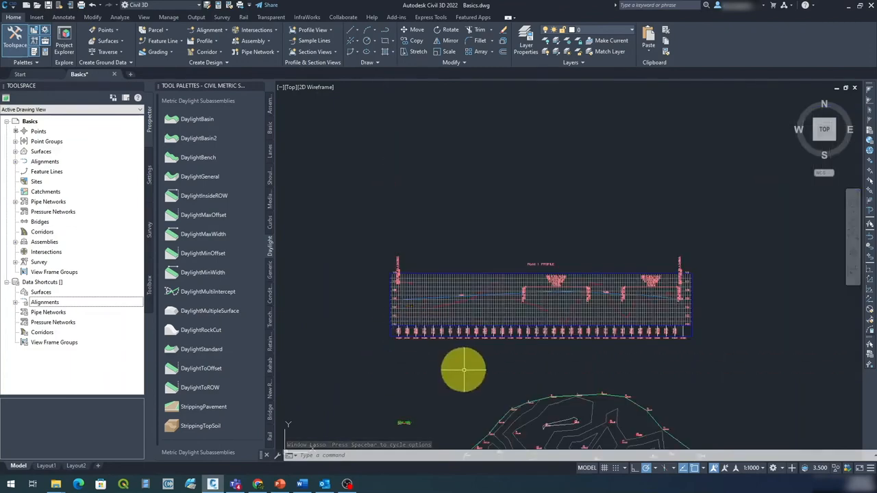
pyautogui.scroll(1, 434, 255)
pyautogui.click(433, 255)
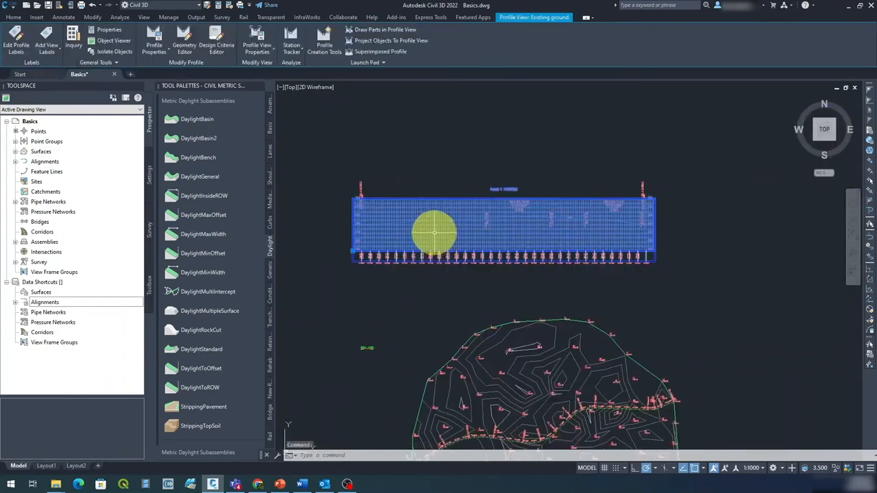
pyautogui.click(271, 52)
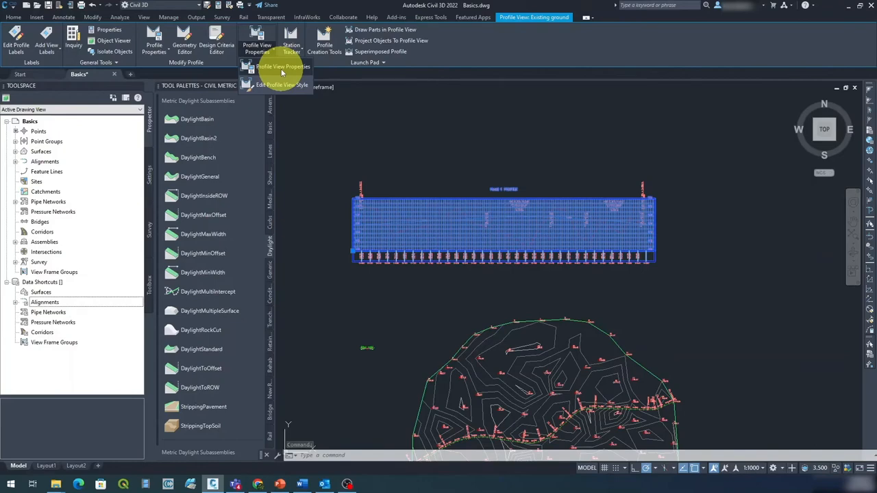
pyautogui.click(281, 66)
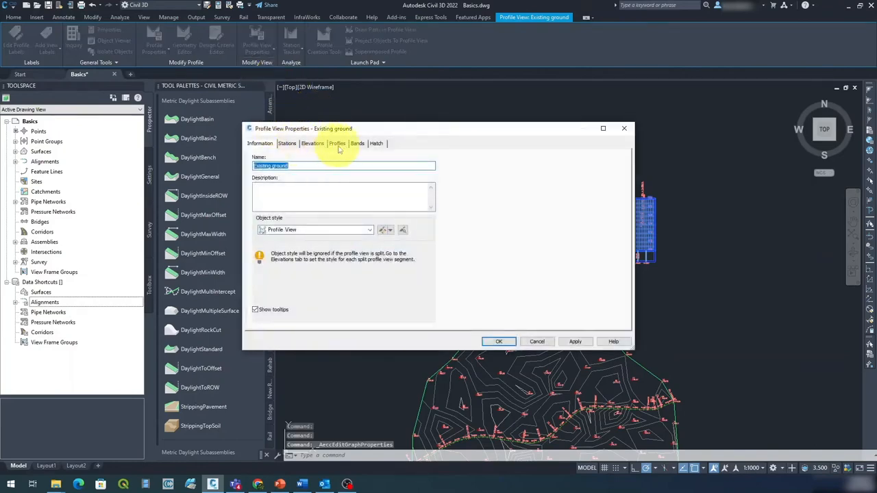
# Set Profile2 of the profile data band to Design Profile in the profile view's band settings and apply the change
pyautogui.click(357, 144)
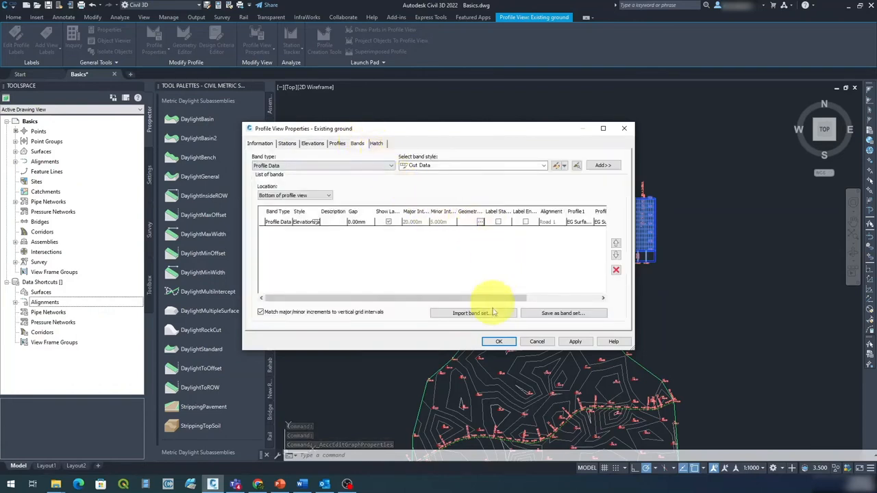
pyautogui.moveTo(496, 299); pyautogui.dragTo(569, 300)
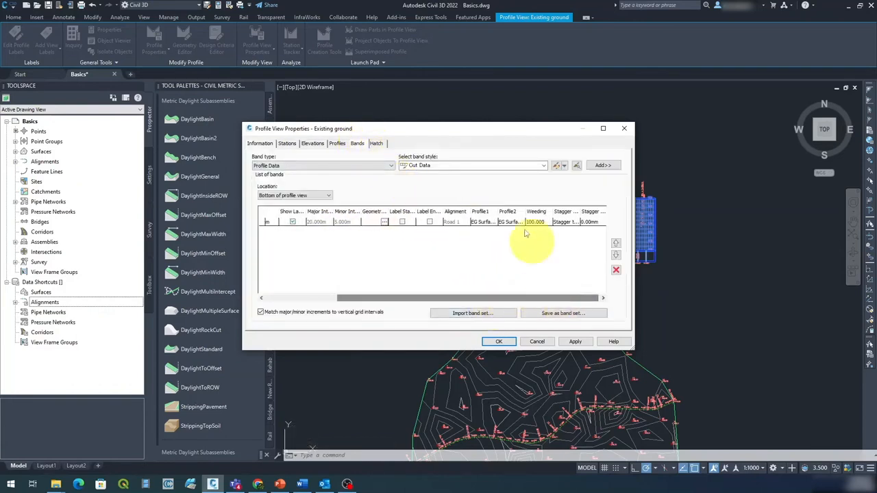
pyautogui.click(517, 222)
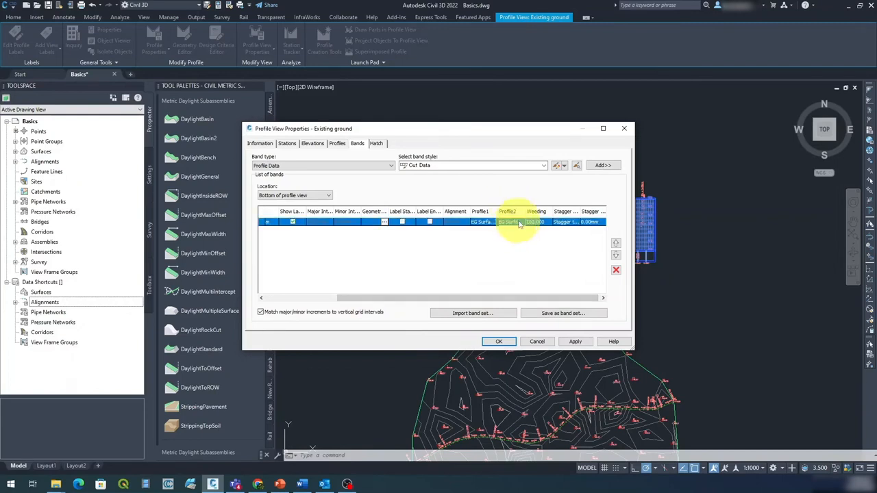
pyautogui.click(517, 223)
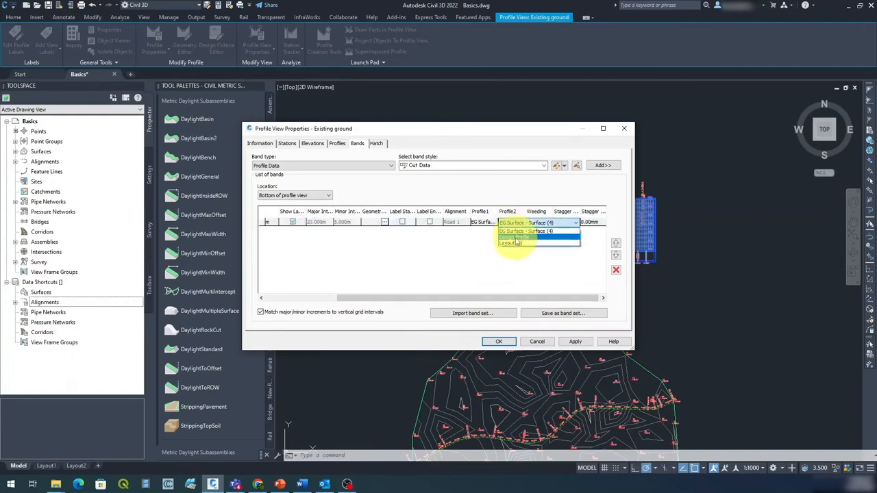
pyautogui.click(517, 238)
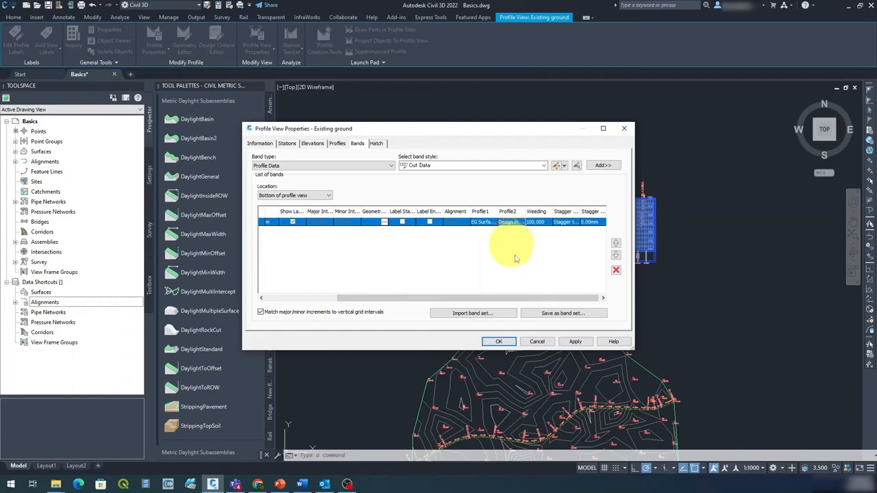
pyautogui.click(576, 341)
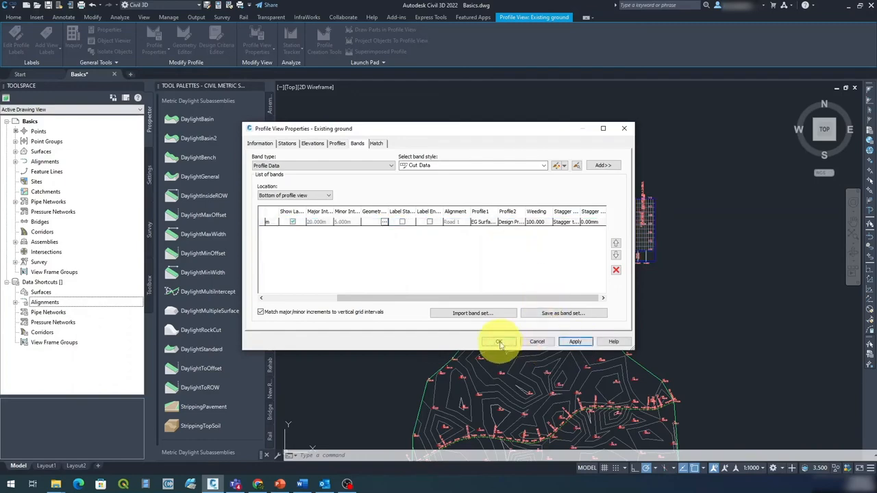
pyautogui.click(500, 342)
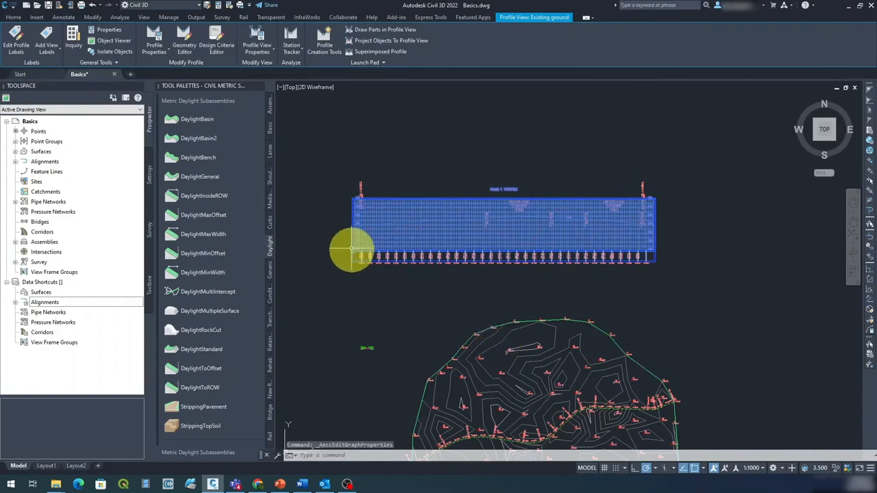
pyautogui.scroll(6, 356, 252)
pyautogui.scroll(-6, 411, 247)
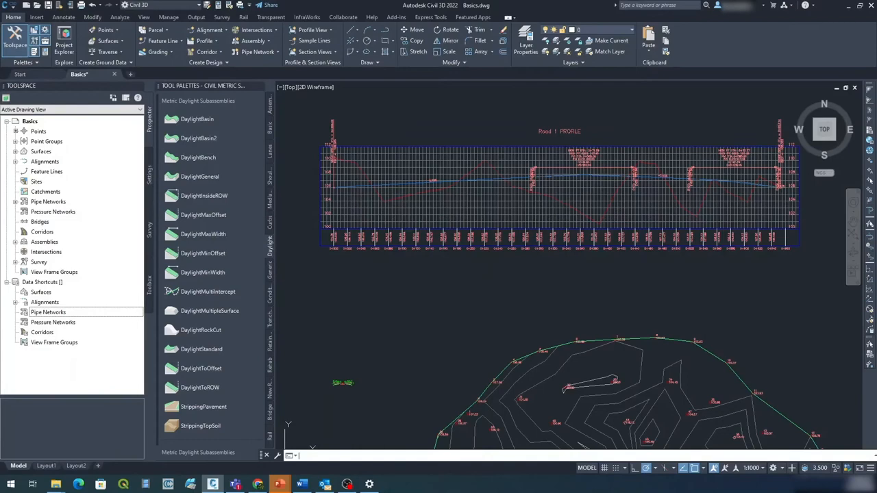
# Start a corridor named ROAD1 using the Road 1 alignment and the Design Profile as its baseline
pyautogui.click(531, 236)
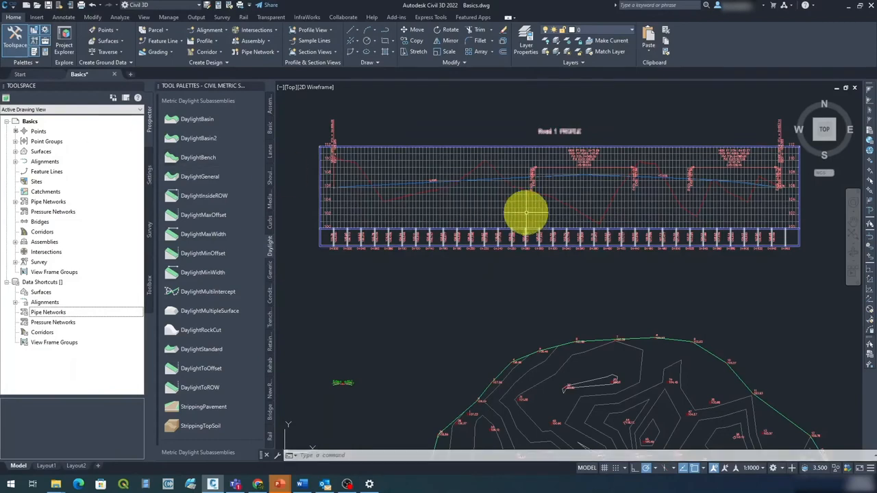
pyautogui.click(214, 53)
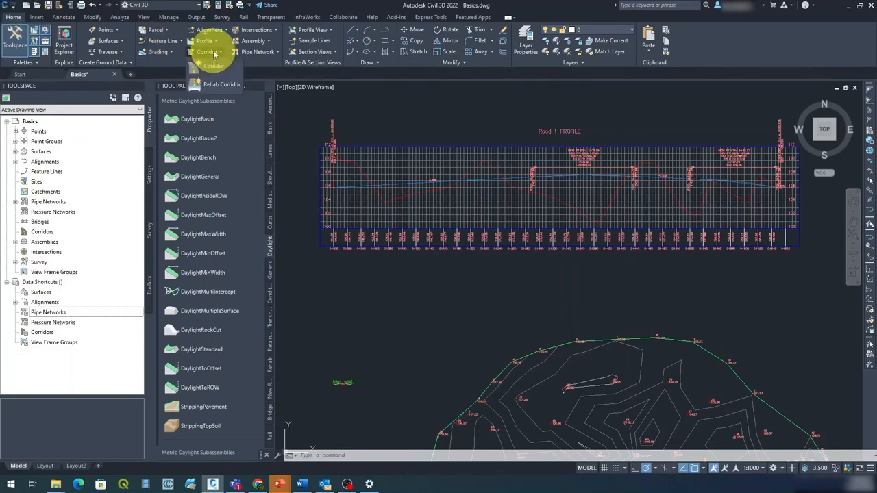
pyautogui.click(213, 65)
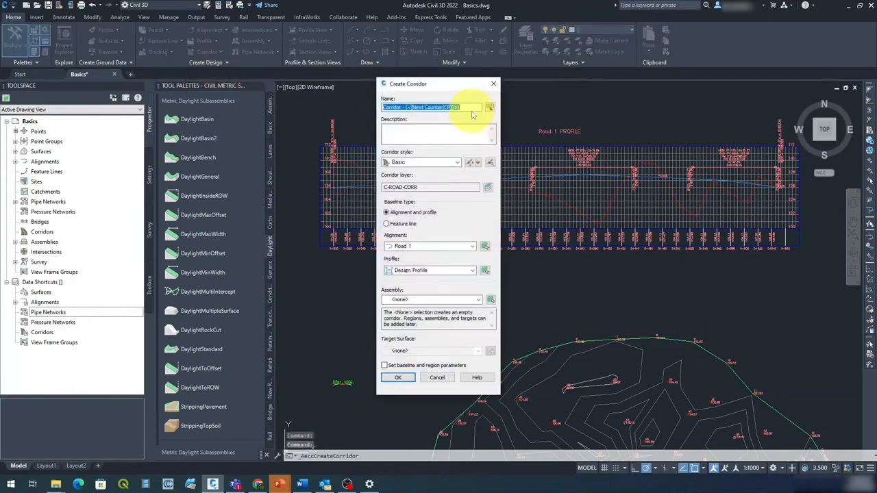
pyautogui.write('ROAD1')
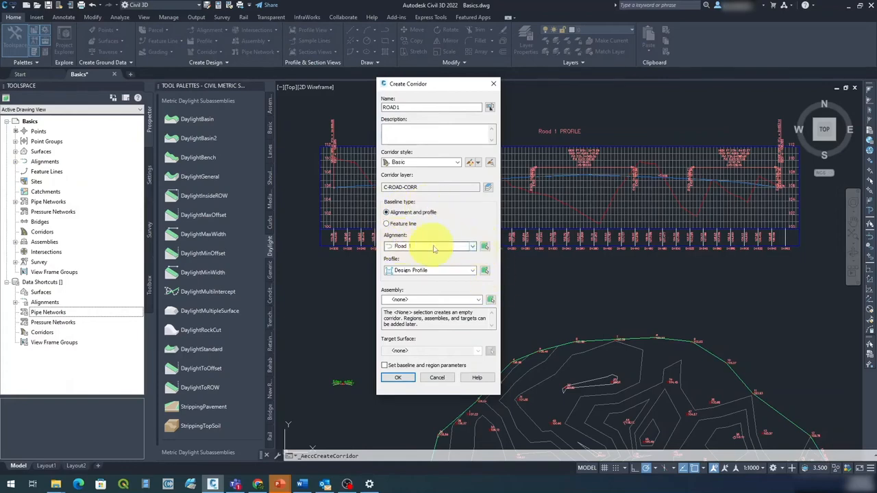
pyautogui.click(473, 247)
pyautogui.click(411, 257)
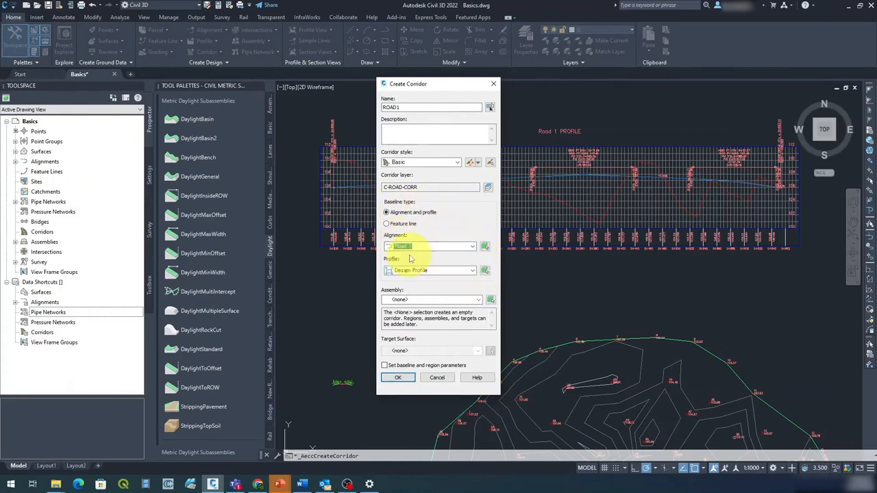
pyautogui.click(472, 271)
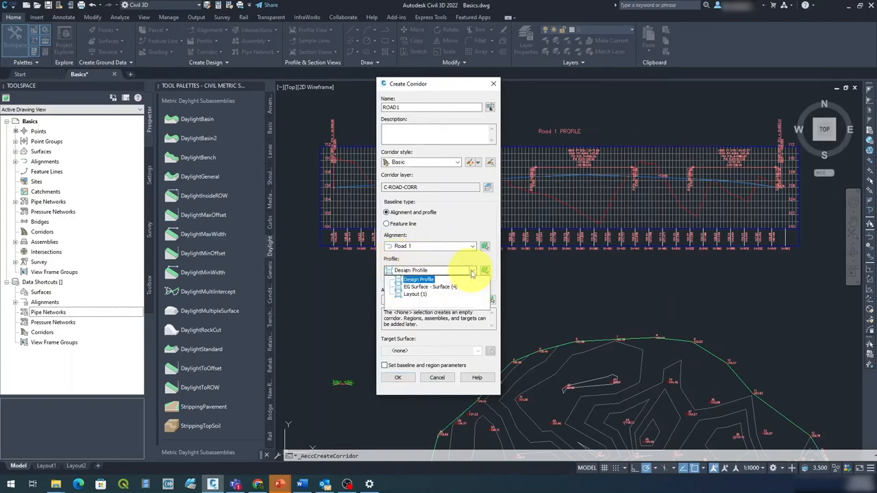
pyautogui.click(413, 279)
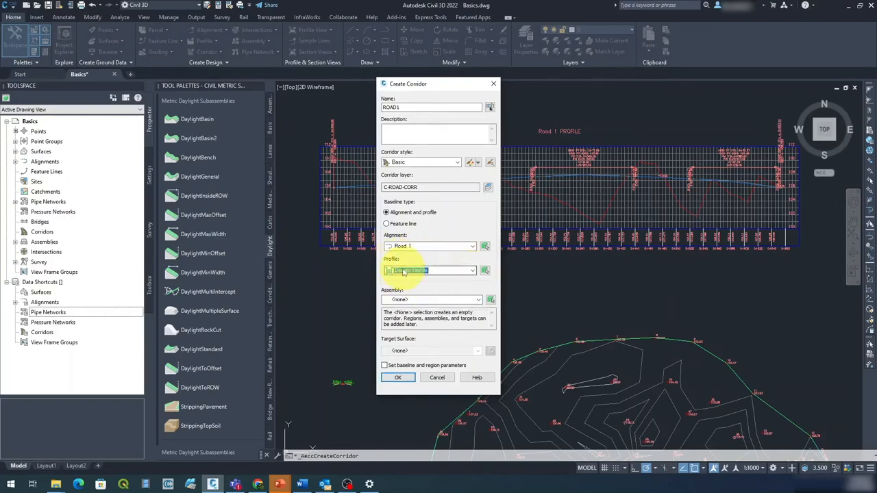
# Assign the 3RROW assembly and the EG Surface target to the corridor, and continue to the baseline and region parameters
pyautogui.click(479, 300)
pyautogui.click(408, 312)
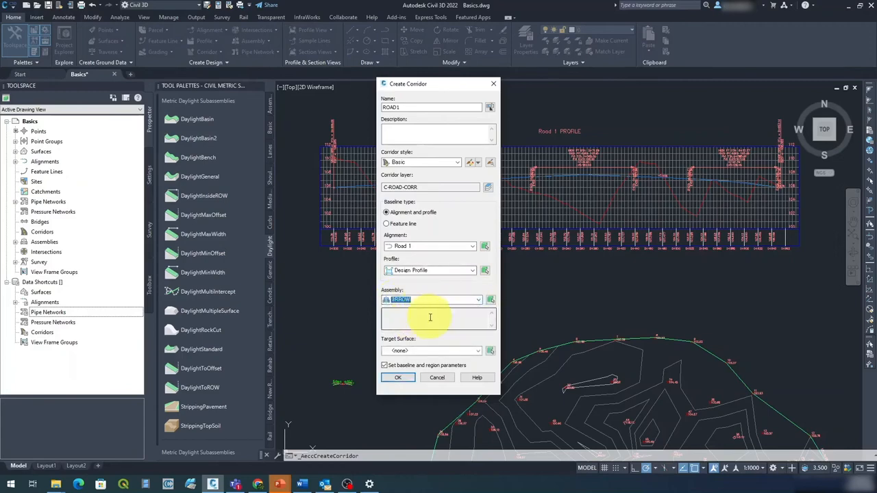
pyautogui.click(479, 351)
pyautogui.click(412, 367)
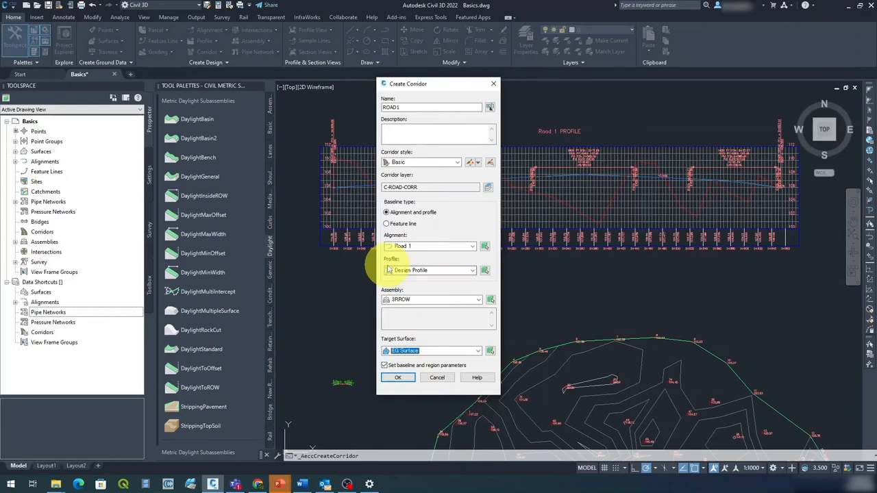
pyautogui.click(385, 366)
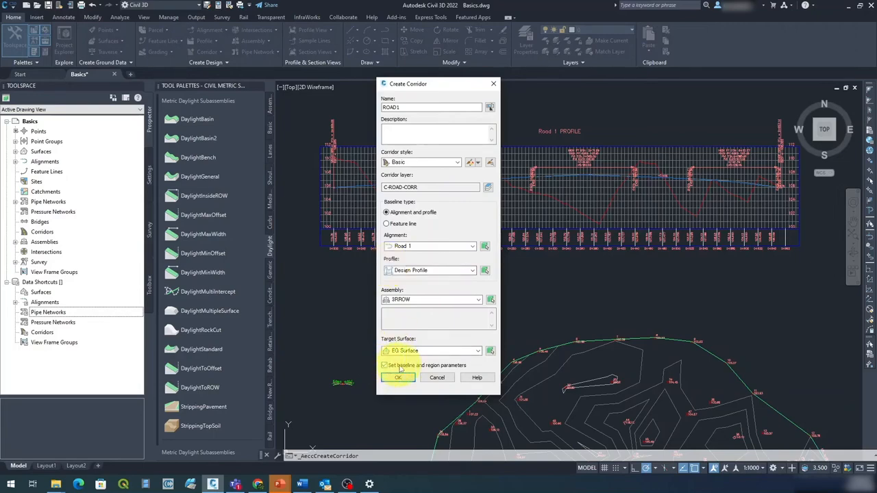
pyautogui.click(397, 380)
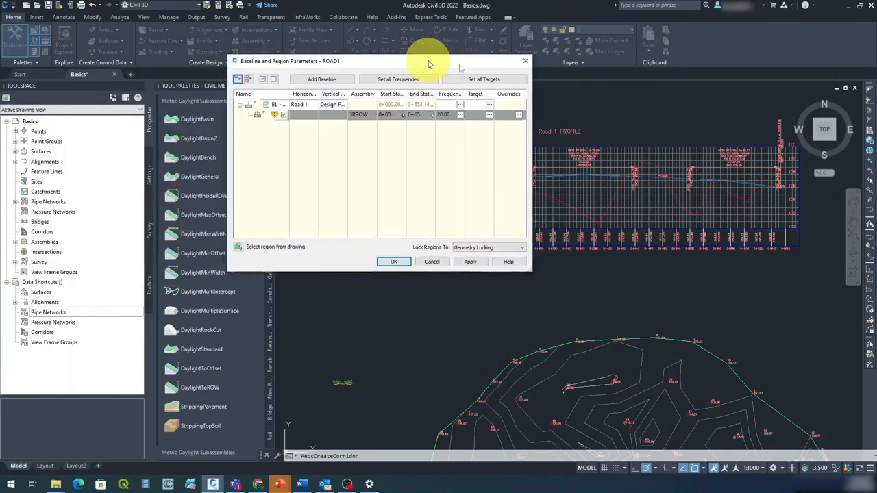
# Apply the baseline and region parameters of ROAD1, rebuild the corridor and finish creating it
pyautogui.moveTo(427, 61); pyautogui.dragTo(555, 138)
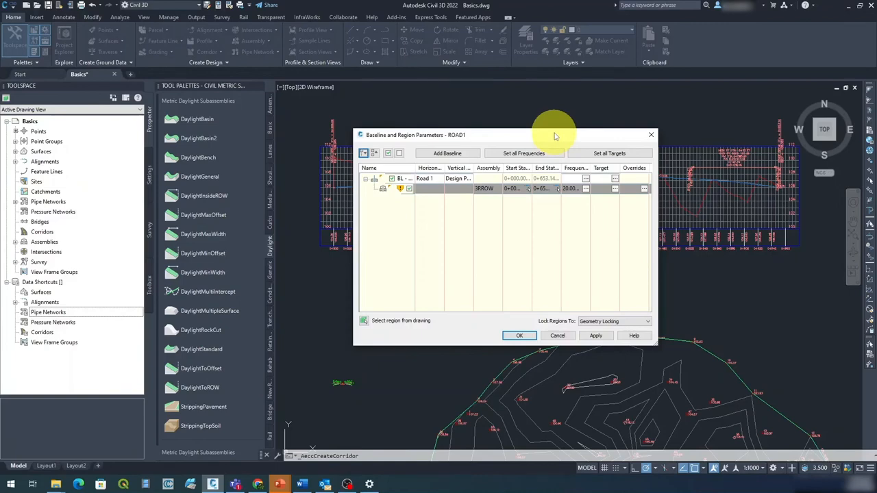
pyautogui.click(596, 337)
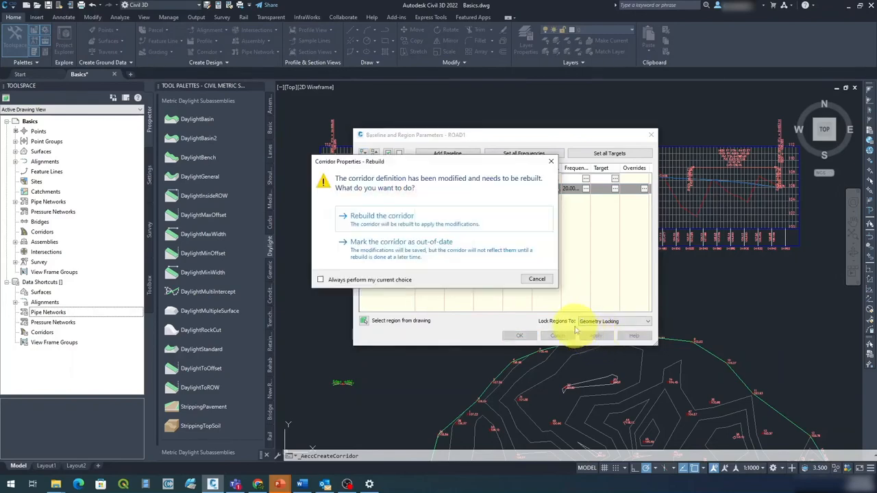
pyautogui.click(400, 222)
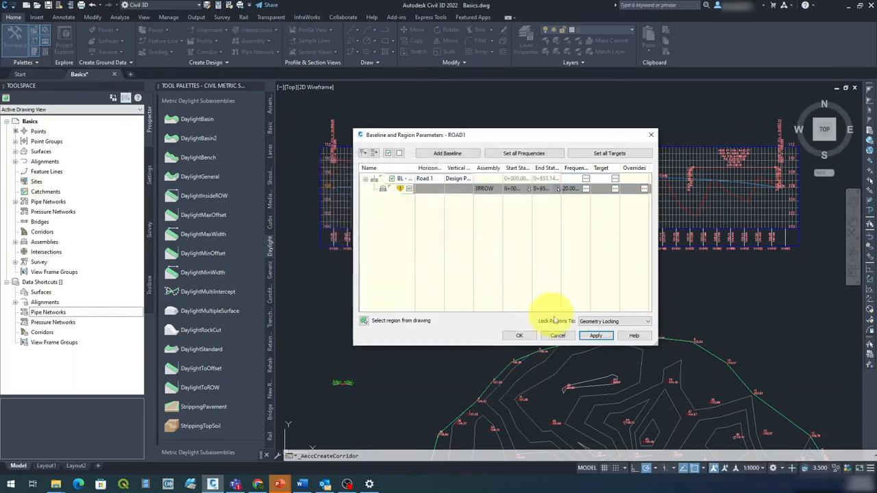
pyautogui.click(522, 335)
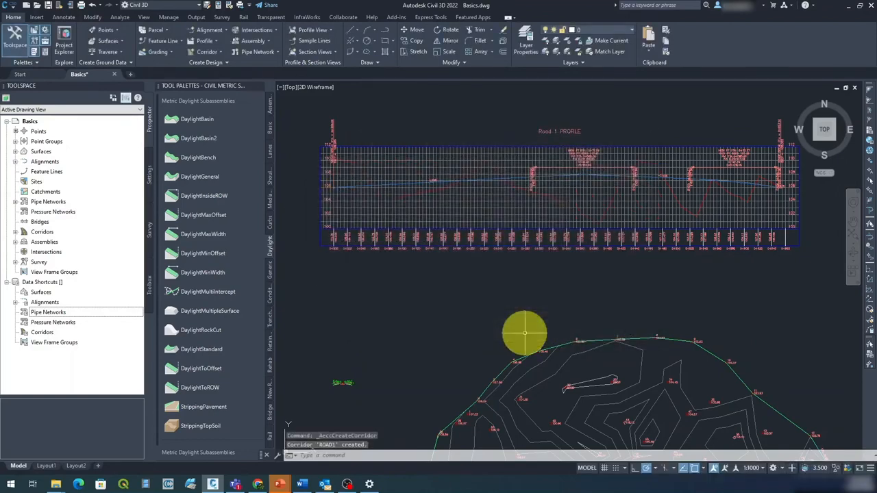
# Examine the ROAD1 corridor in plan over the surface and dismiss the event viewer
pyautogui.scroll(-2, 503, 307)
pyautogui.moveTo(502, 308); pyautogui.dragTo(469, 160, button='middle')
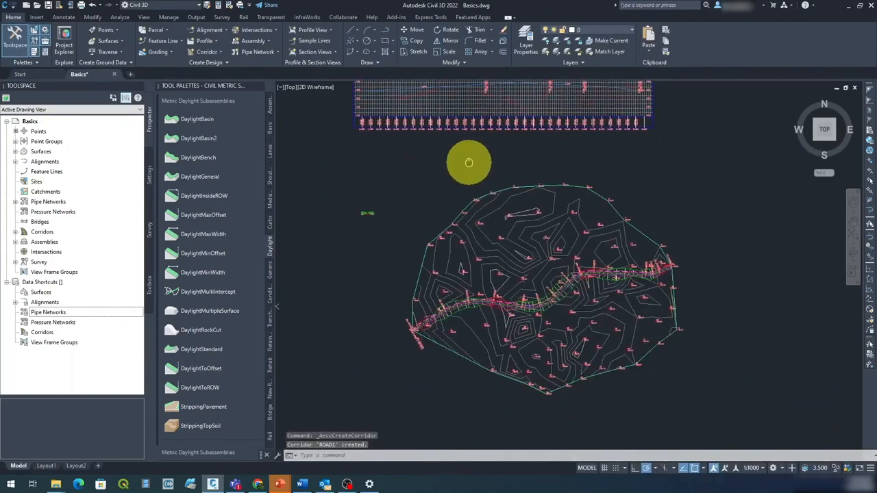
pyautogui.scroll(-2, 469, 160)
pyautogui.scroll(5, 499, 307)
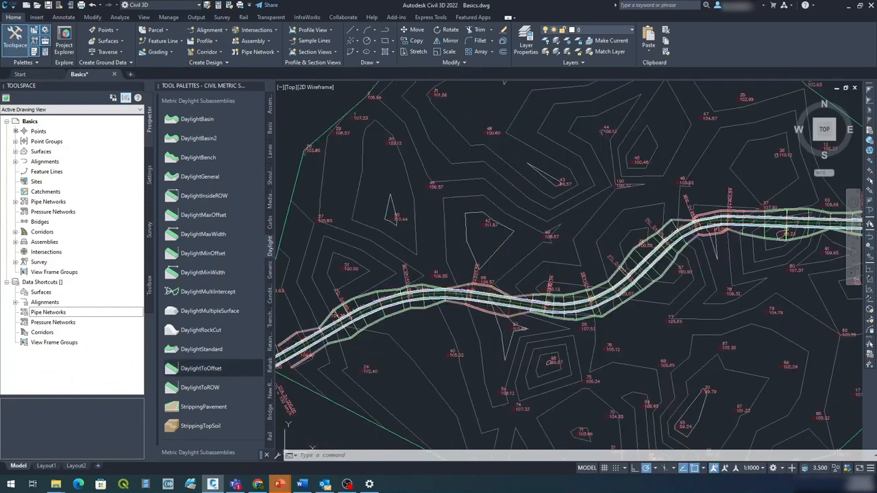
pyautogui.moveTo(0, 271)
pyautogui.mouseDown()
pyautogui.moveTo(144, 273)
pyautogui.moveTo(397, 241)
pyautogui.moveTo(401, 230)
pyautogui.mouseUp()
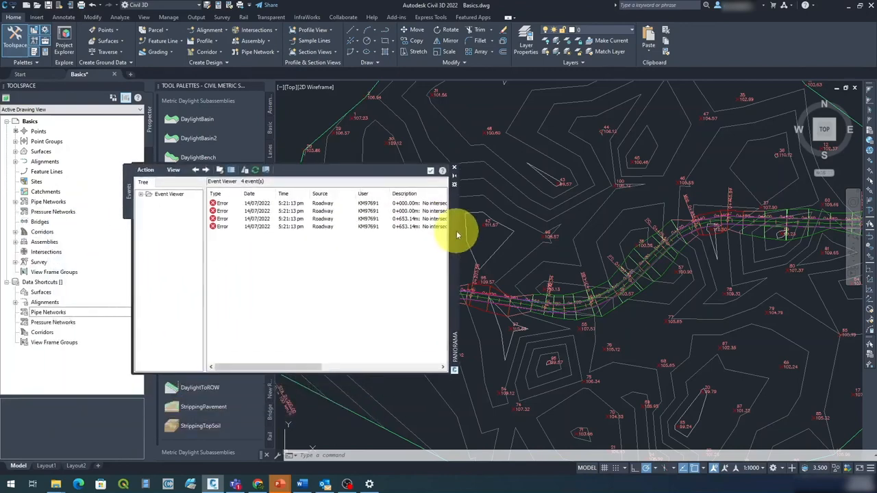
pyautogui.click(430, 171)
pyautogui.scroll(-3, 505, 309)
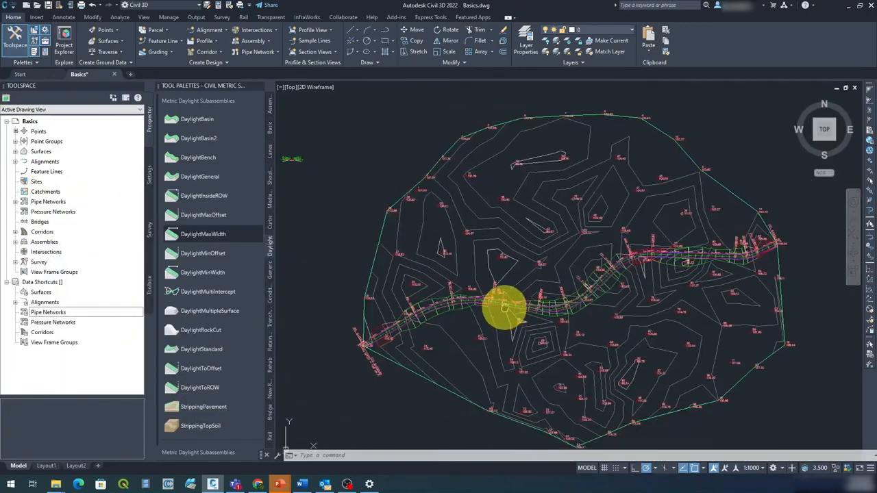
pyautogui.scroll(3, 440, 273)
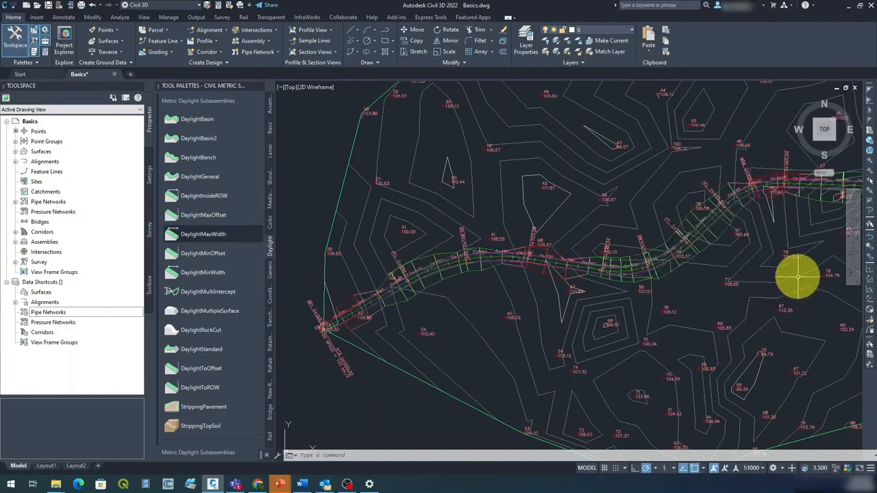
# Orbit the model to a 3D view and examine the corridor's shape and daylight slopes against the surface
pyautogui.click(852, 256)
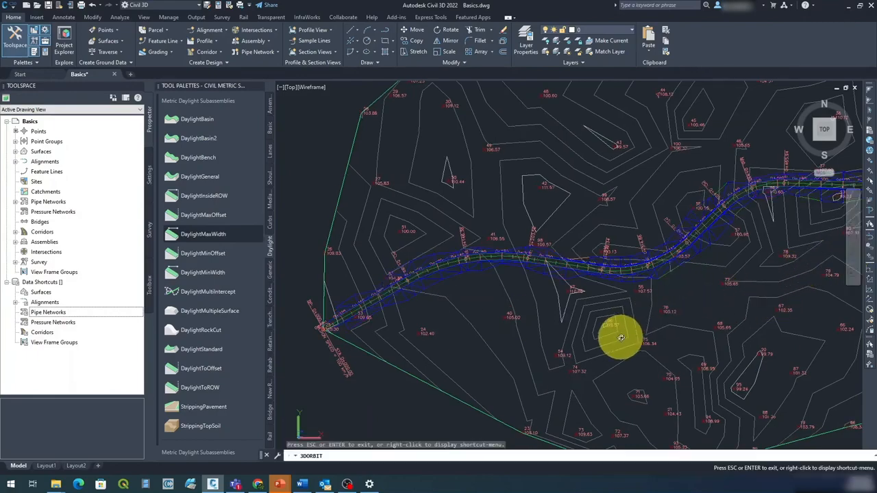
pyautogui.moveTo(566, 347); pyautogui.dragTo(505, 373)
pyautogui.keyDown('shift'); pyautogui.moveTo(505, 374); pyautogui.dragTo(504, 373, button='middle'); pyautogui.keyUp('shift')
pyautogui.scroll(-2, 510, 298)
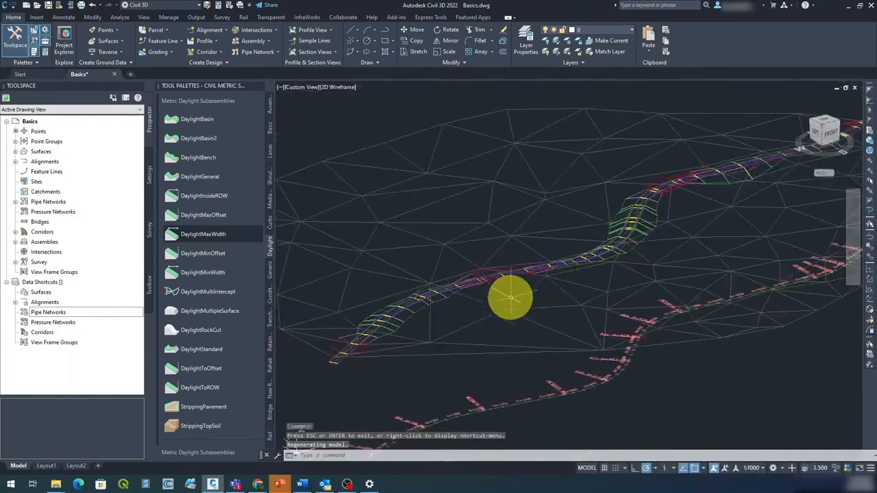
pyautogui.scroll(3, 639, 245)
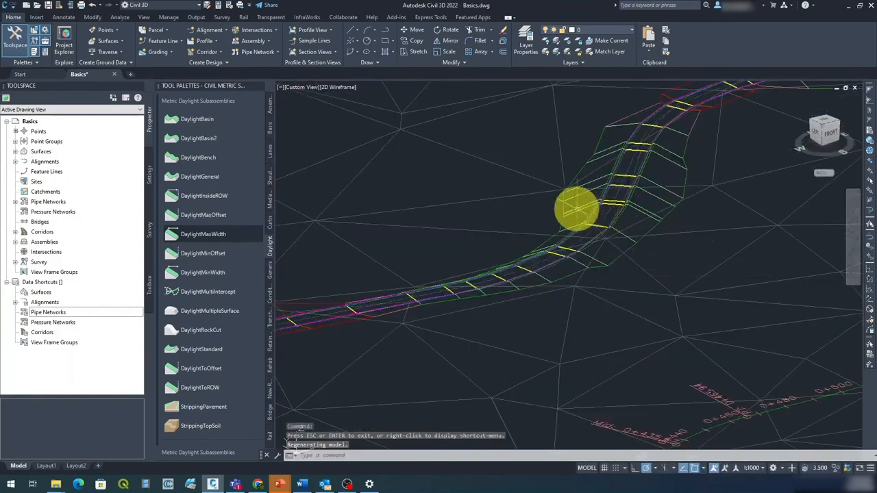
pyautogui.scroll(-3, 628, 234)
pyautogui.scroll(-2, 627, 234)
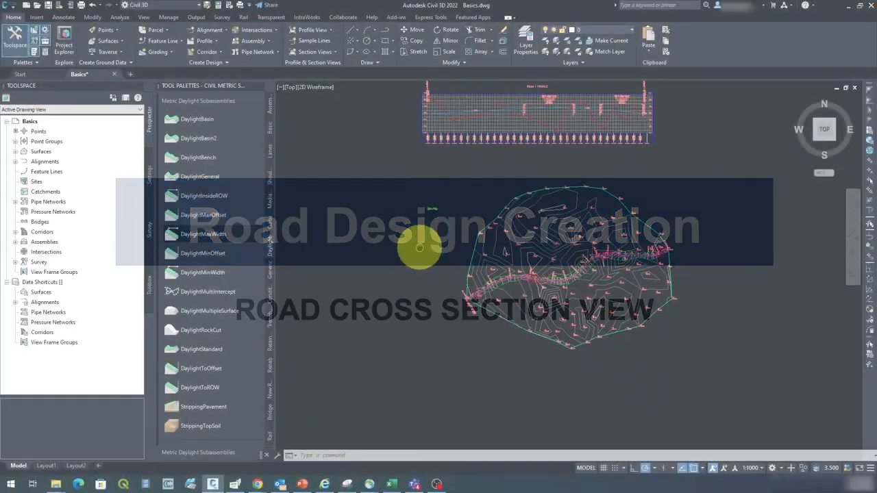
# Open the properties of the ROAD1 corridor and create a new corridor surface
pyautogui.scroll(4, 565, 310)
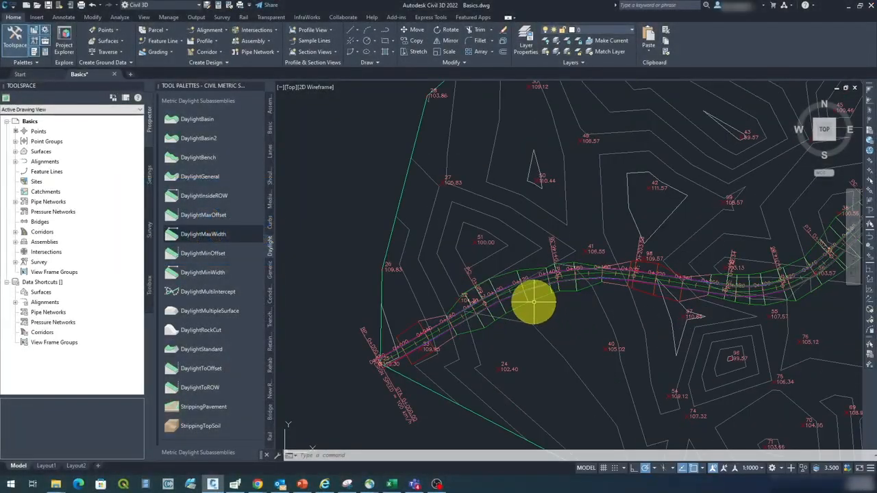
pyautogui.click(536, 298)
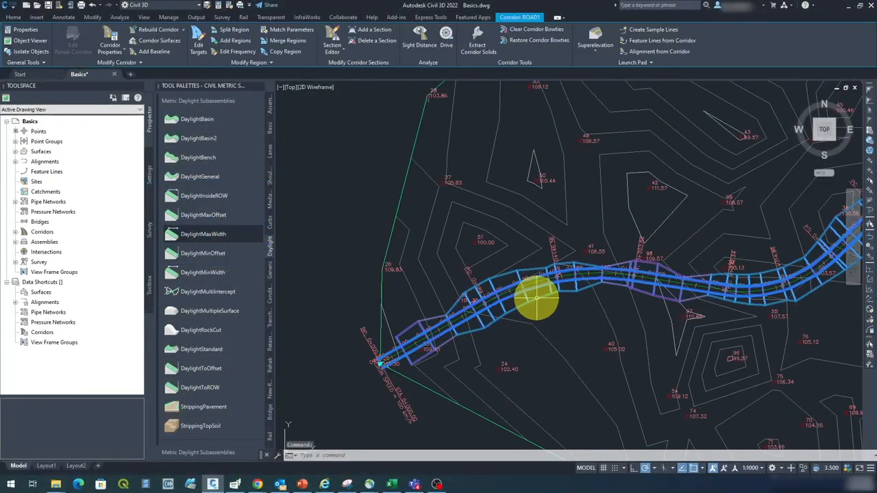
pyautogui.rightClick(325, 171)
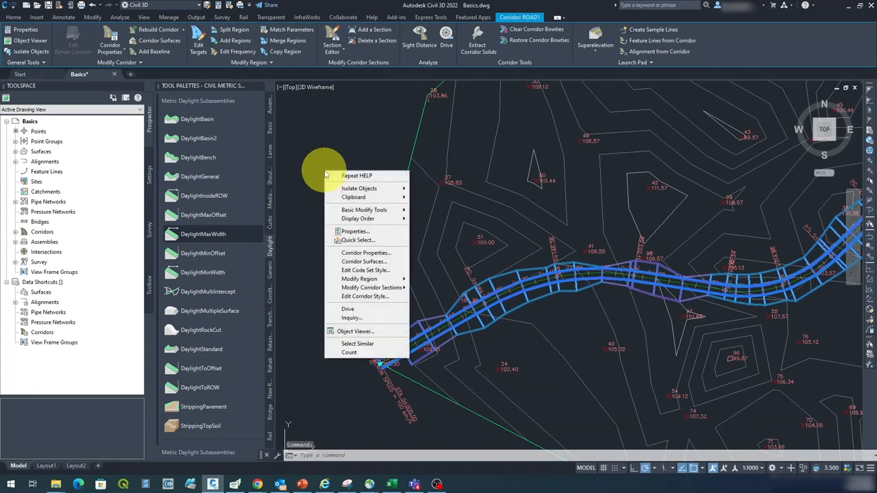
pyautogui.click(369, 254)
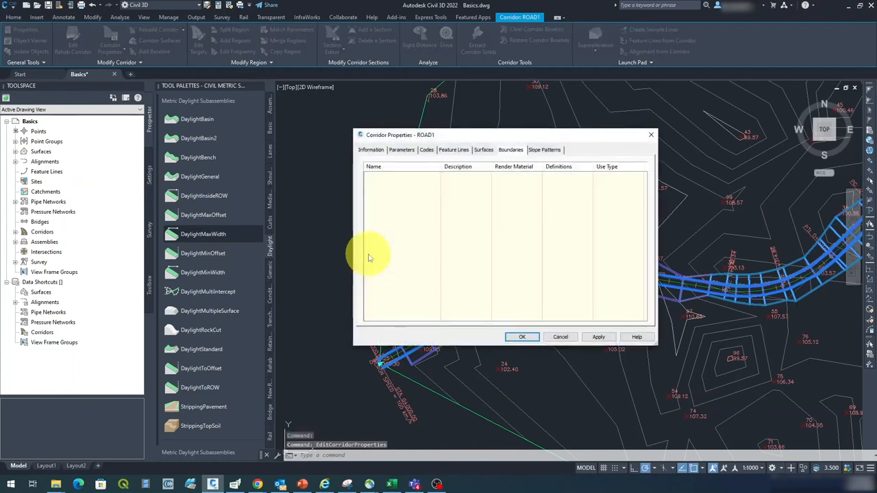
pyautogui.click(484, 150)
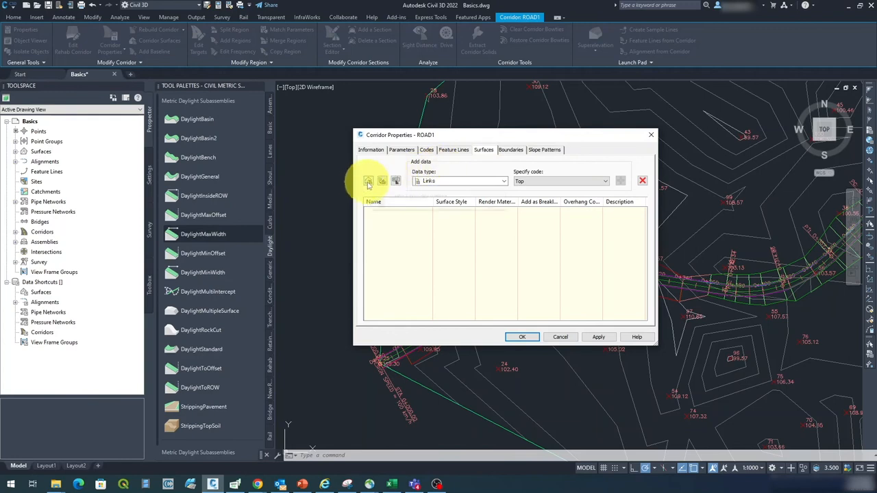
pyautogui.click(368, 181)
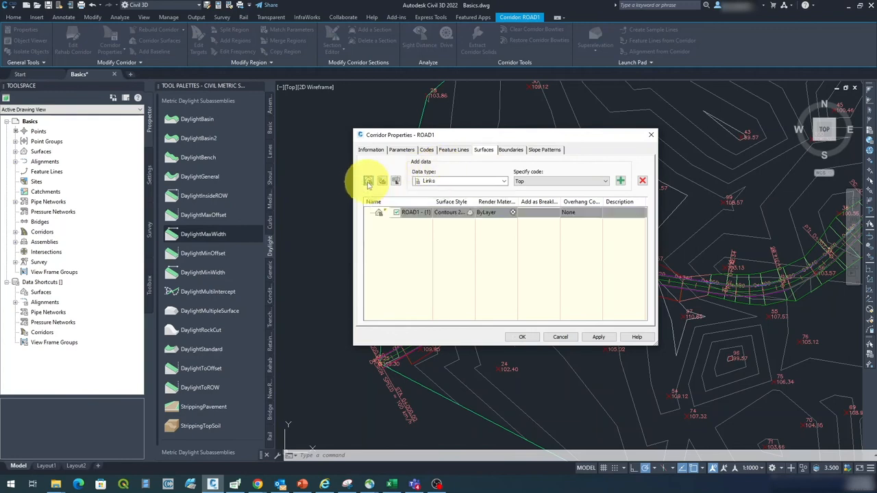
# Set the corridor surface's overhang correction to Top Links and add the Datum link code as its data
pyautogui.moveTo(603, 202); pyautogui.dragTo(635, 203)
pyautogui.click(582, 213)
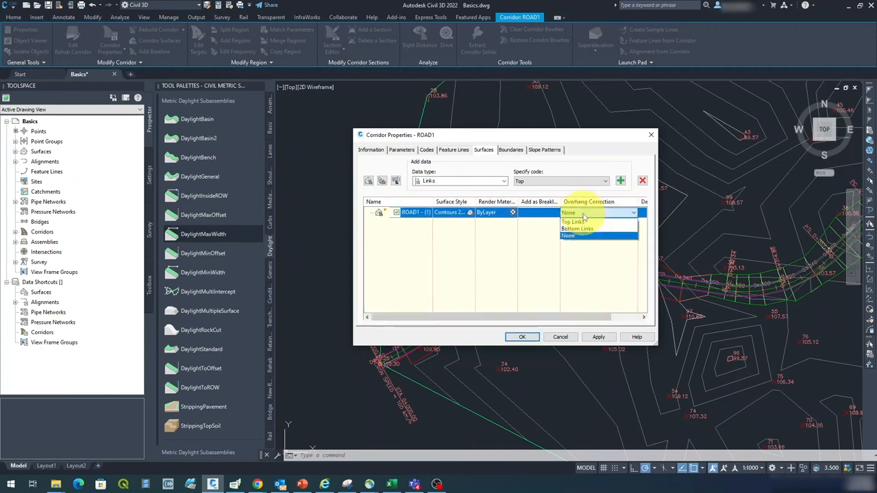
pyautogui.click(582, 222)
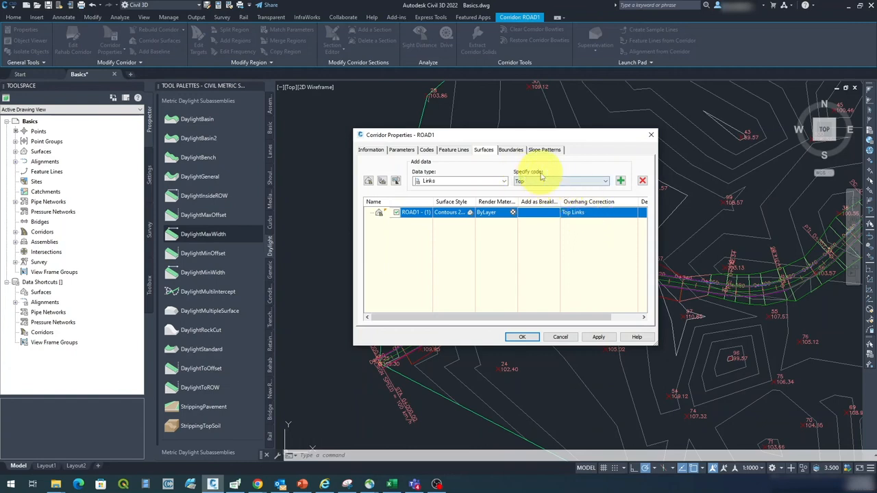
pyautogui.click(605, 182)
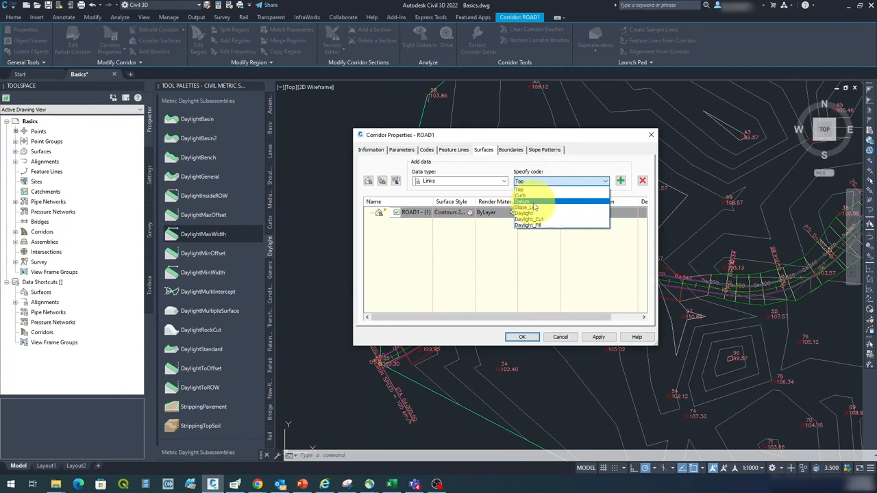
pyautogui.click(533, 203)
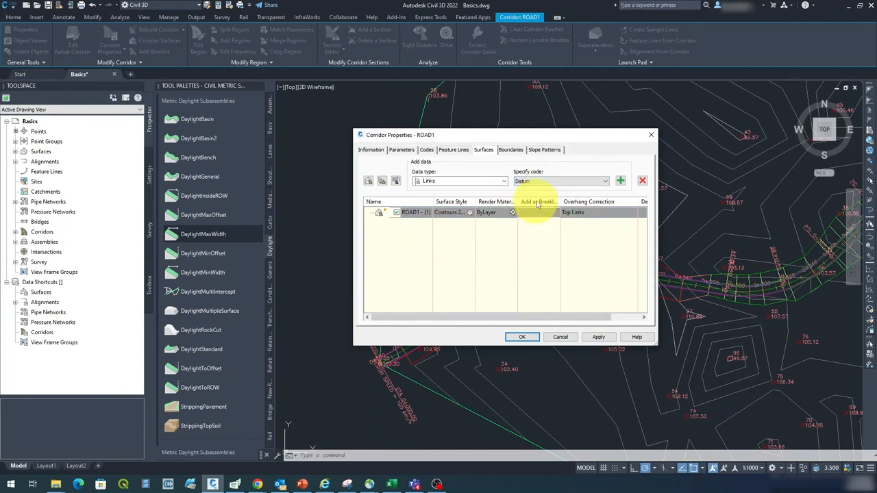
pyautogui.click(620, 181)
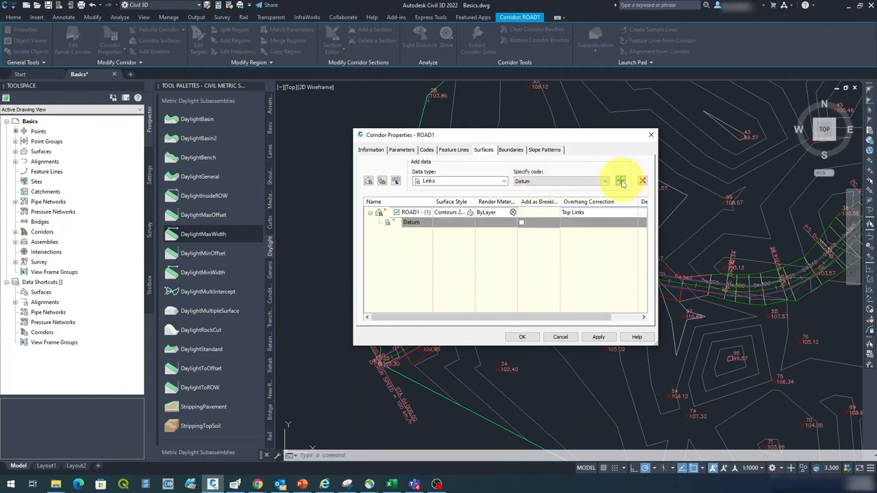
# Add an automatic Daylight boundary to the ROAD1 corridor surface, apply the properties and rebuild the corridor
pyautogui.click(513, 151)
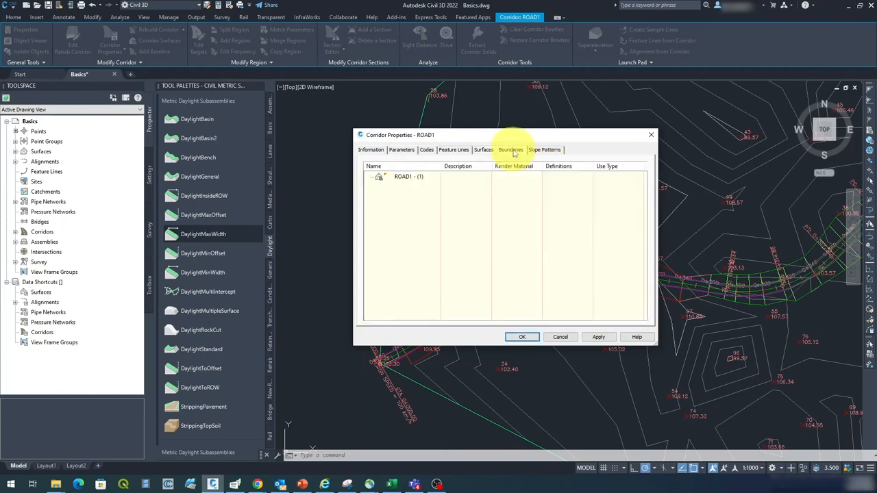
pyautogui.click(405, 181)
pyautogui.rightClick(404, 181)
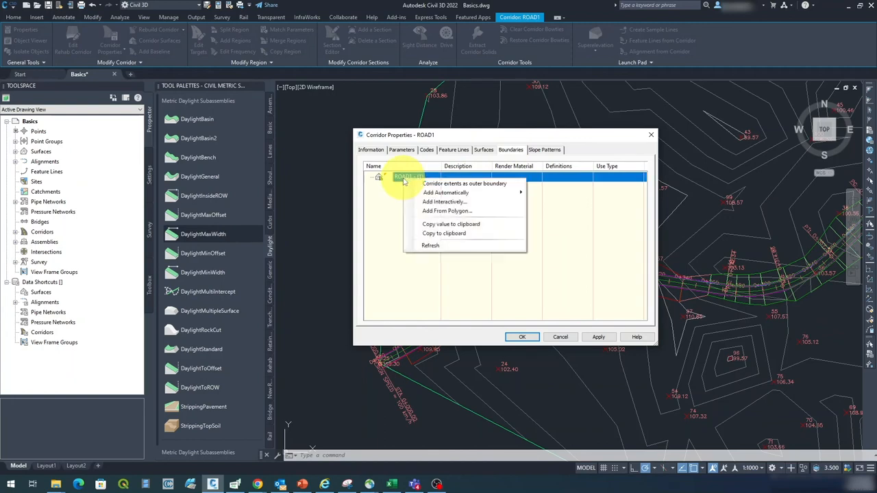
pyautogui.moveTo(472, 193)
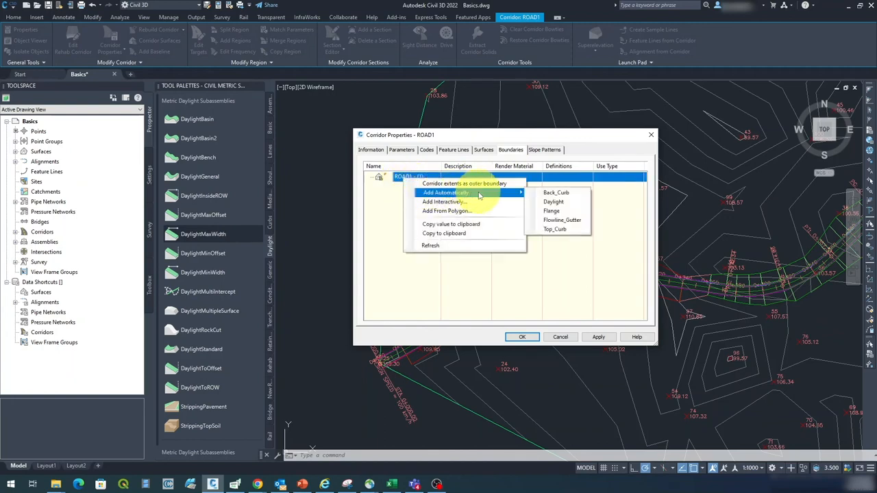
pyautogui.click(569, 203)
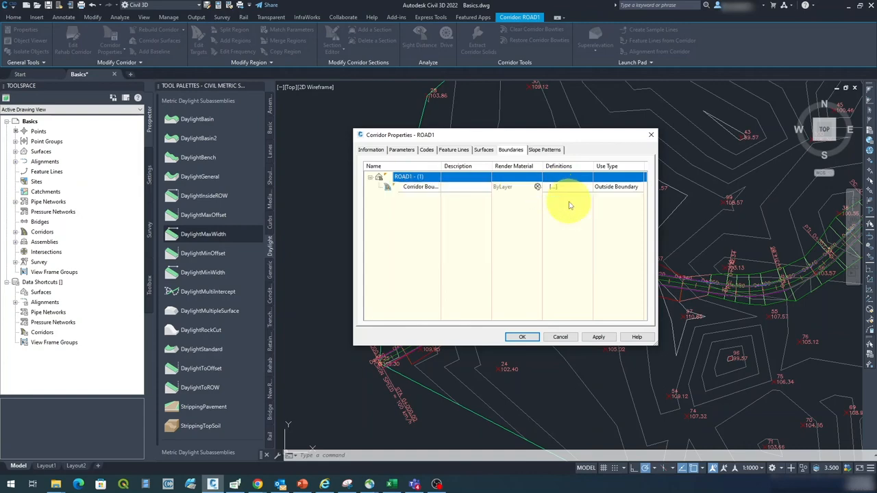
pyautogui.click(524, 337)
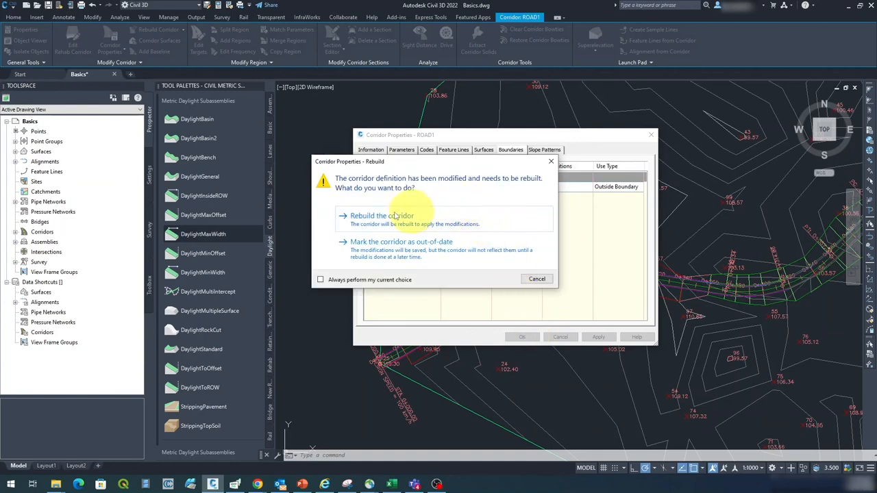
pyautogui.click(398, 216)
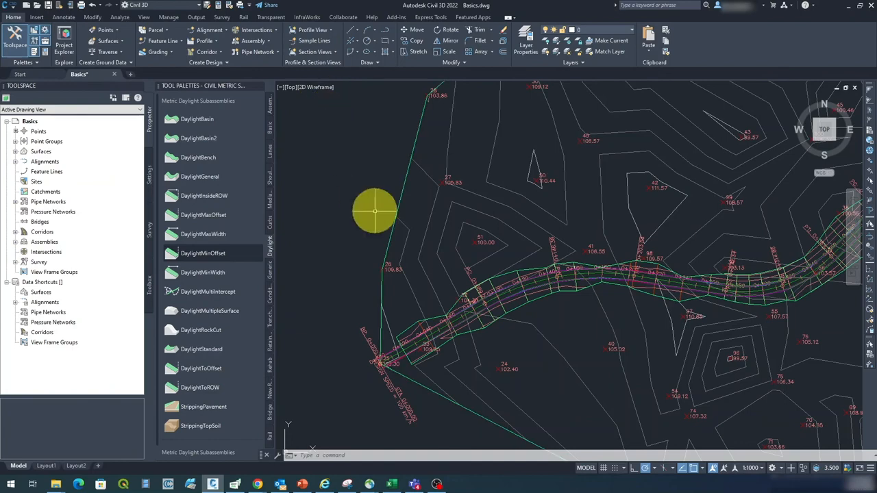
# Create a sample line group on the Road 1 alignment, with the Finished Ground section style for the corridor surface
pyautogui.click(314, 42)
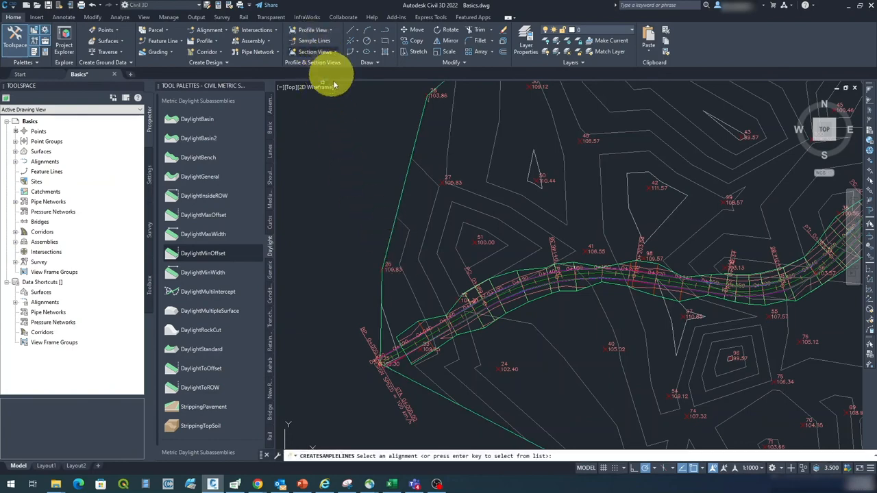
pyautogui.scroll(4, 473, 321)
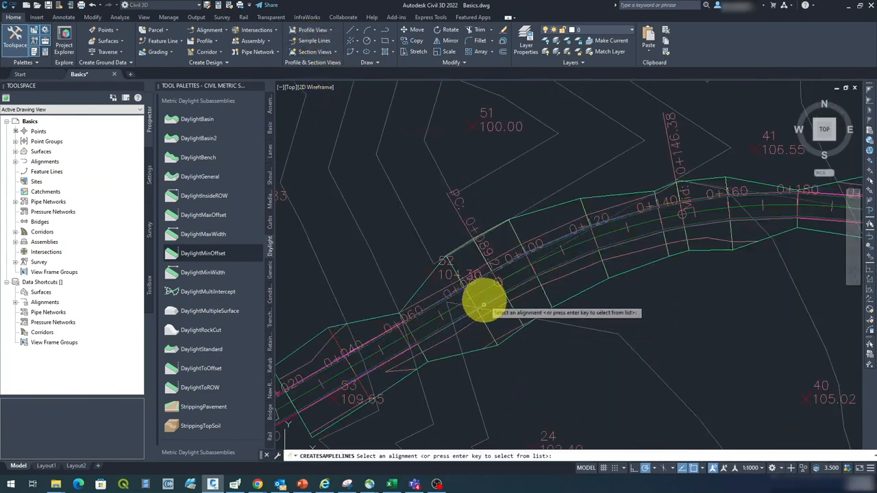
pyautogui.scroll(2, 483, 297)
pyautogui.click(480, 293)
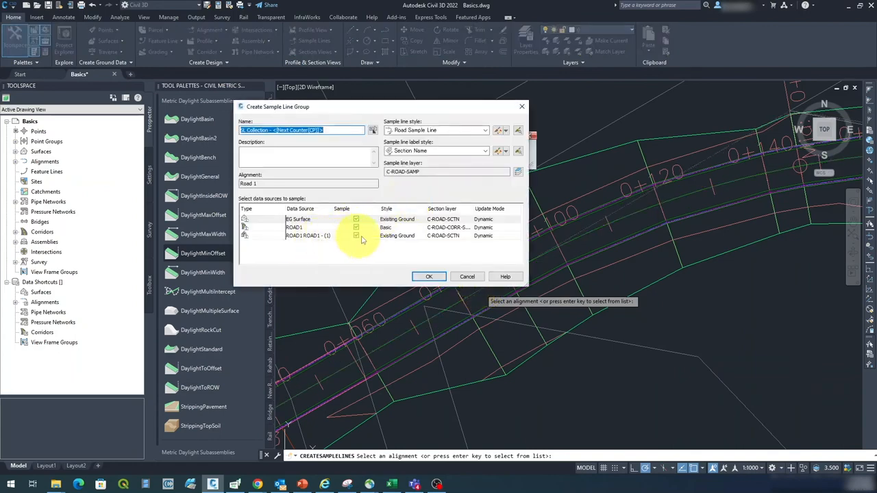
pyautogui.click(404, 238)
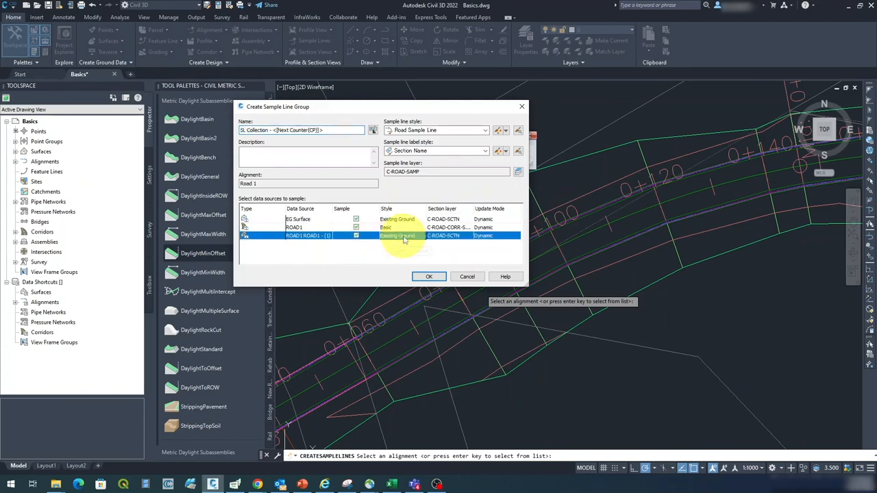
pyautogui.click(403, 238)
pyautogui.click(306, 153)
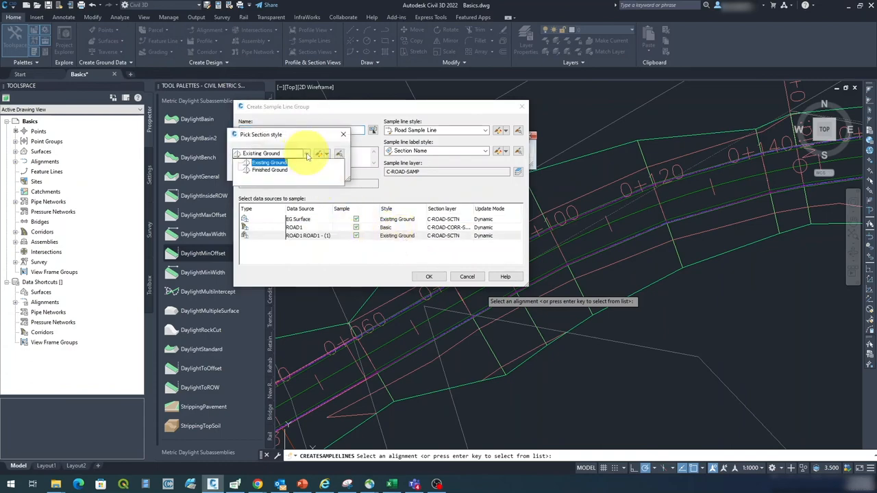
pyautogui.click(274, 169)
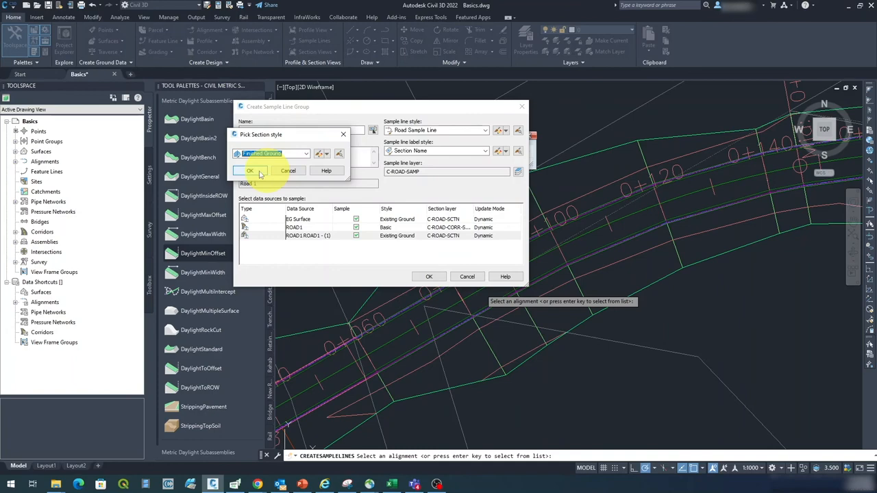
pyautogui.click(252, 171)
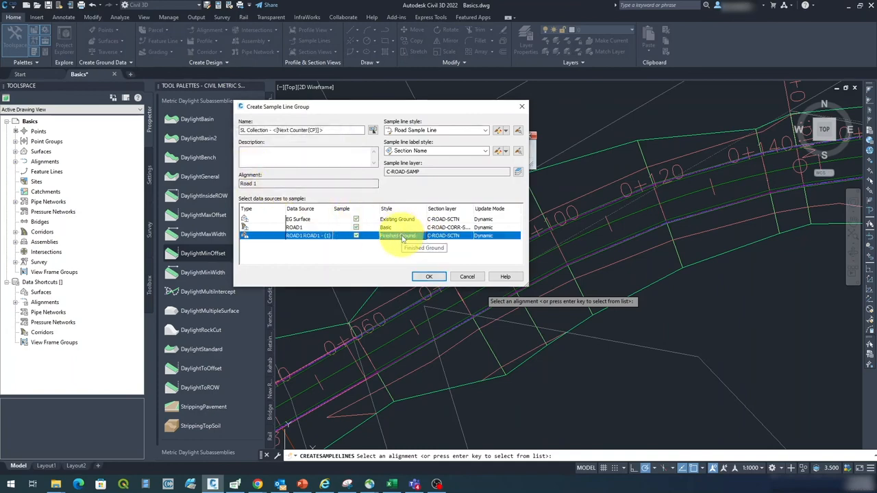
pyautogui.click(429, 276)
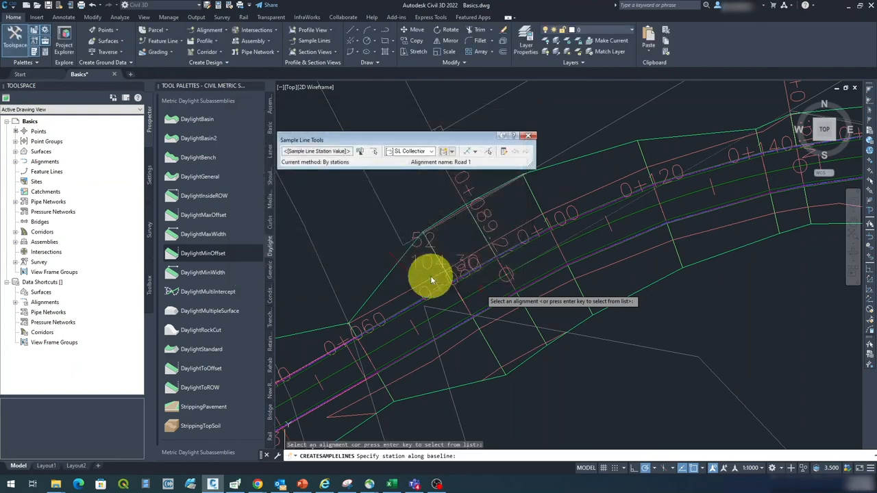
# Create sample lines by range of stations along all of Road 1, with 20 m swath widths and 20 m increments, and finish sampling
pyautogui.click(430, 276)
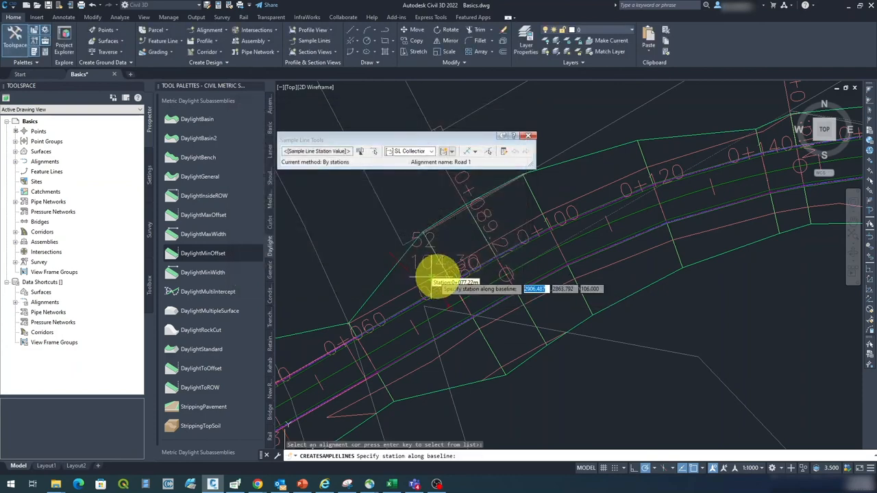
pyautogui.click(474, 151)
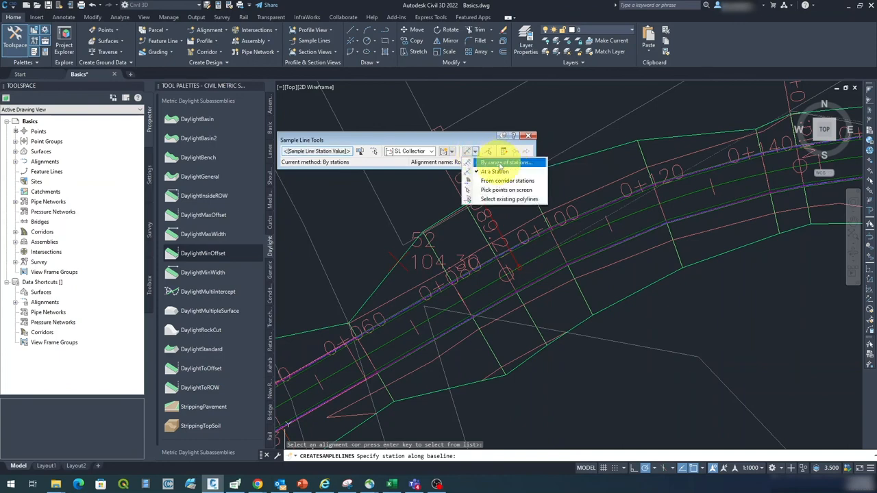
pyautogui.click(500, 163)
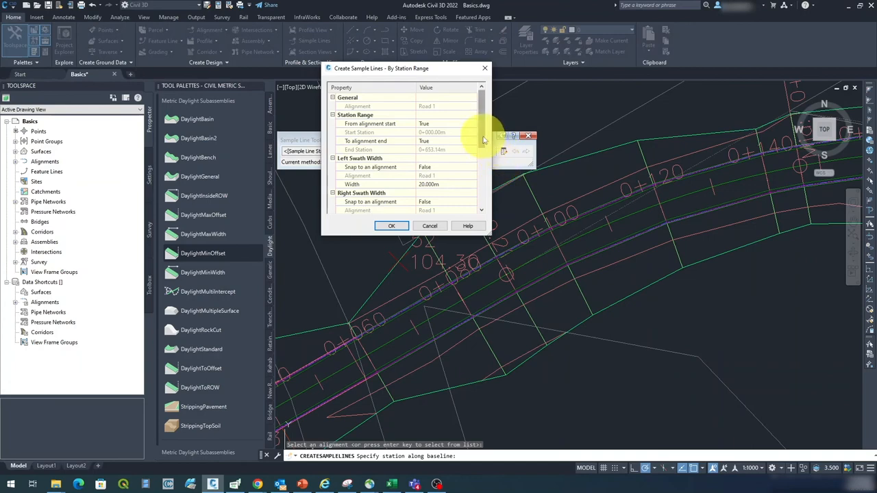
pyautogui.scroll(-3, 483, 139)
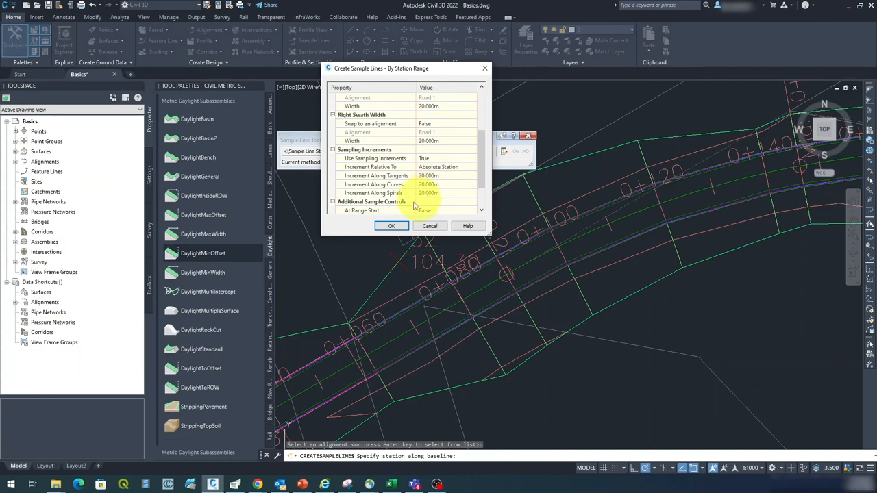
pyautogui.click(392, 228)
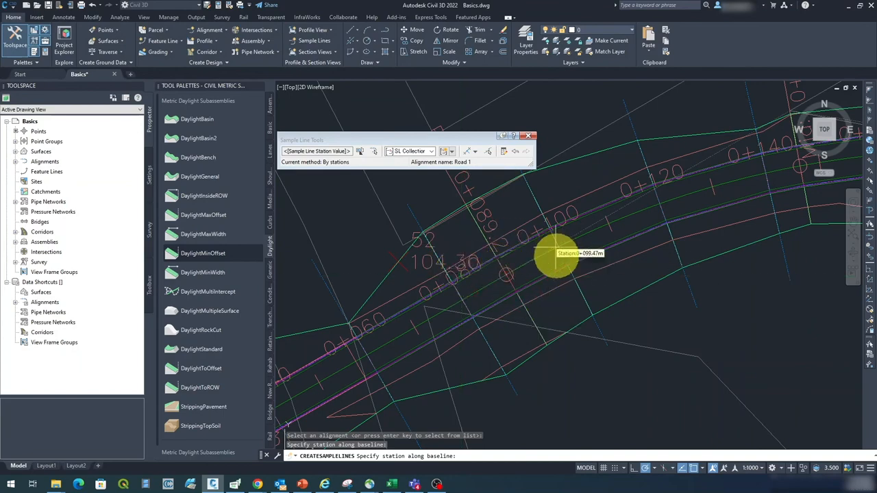
pyautogui.click(528, 135)
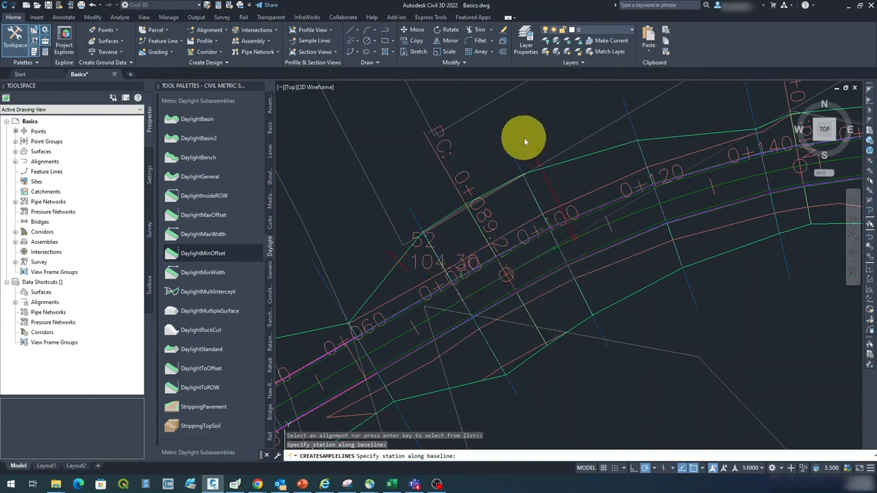
# Create multiple section views for the Road 1 alignment from sample line group SL Collection - 1, placing them in the empty area beside the profile view
pyautogui.scroll(-4, 558, 347)
pyautogui.moveTo(557, 347); pyautogui.dragTo(542, 325, button='middle')
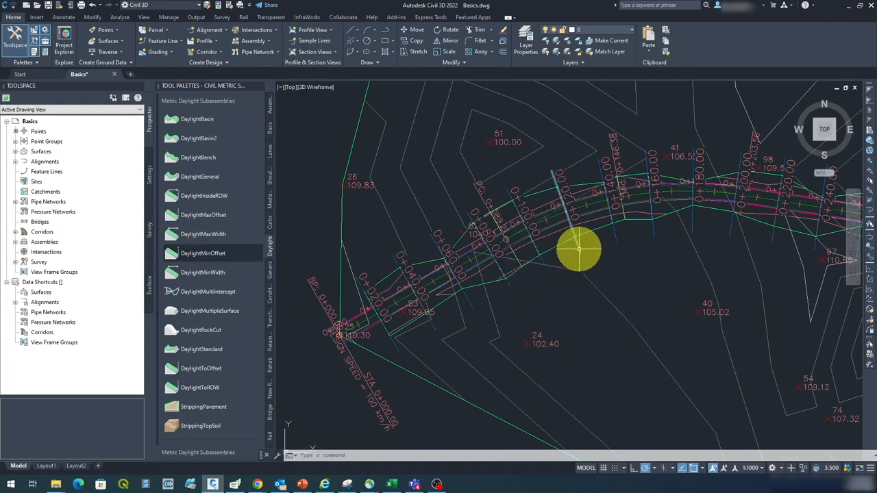
pyautogui.scroll(-5, 596, 267)
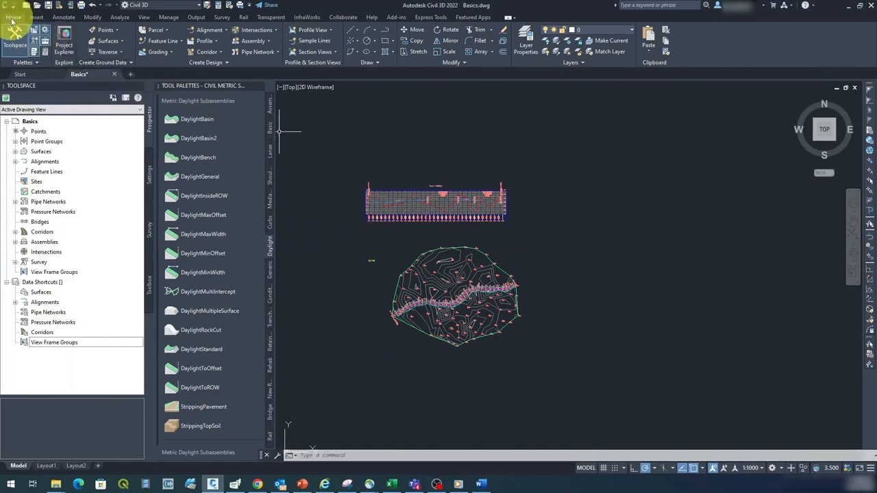
pyautogui.click(312, 53)
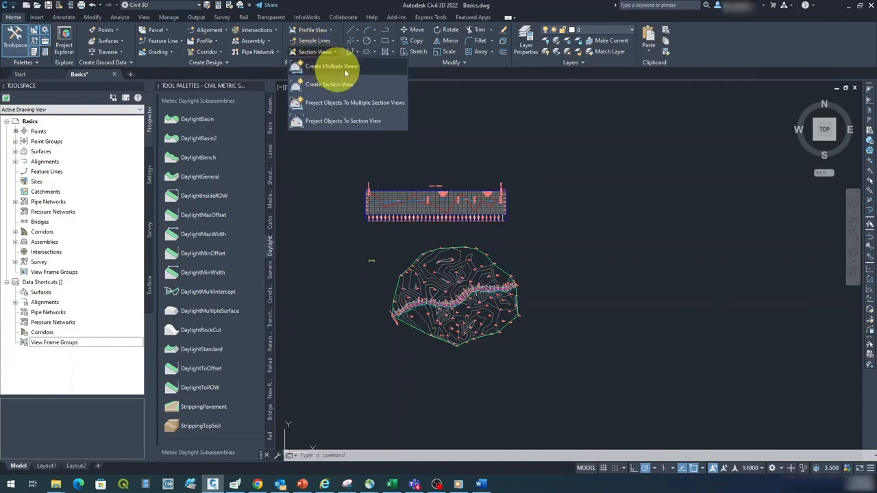
pyautogui.click(336, 66)
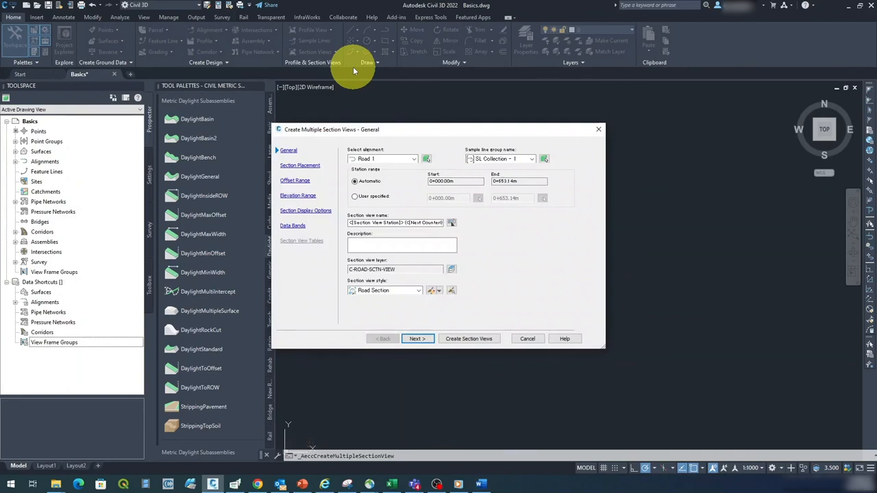
pyautogui.click(416, 159)
pyautogui.click(378, 168)
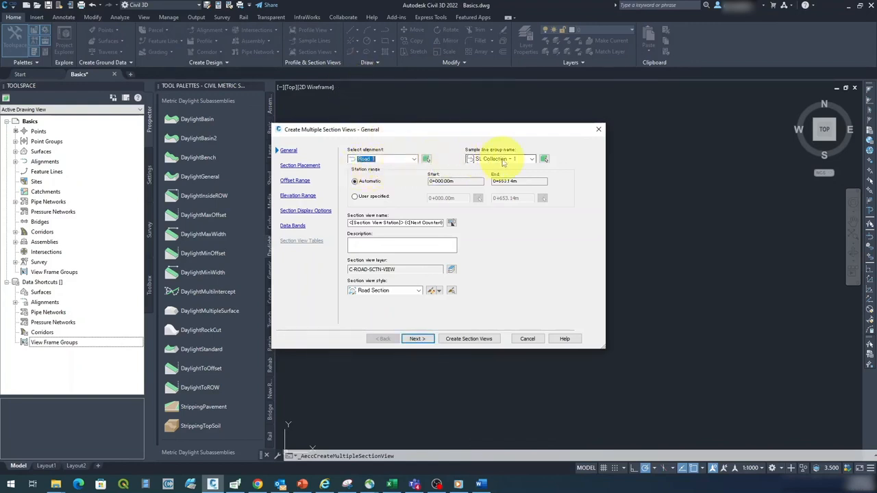
pyautogui.click(532, 160)
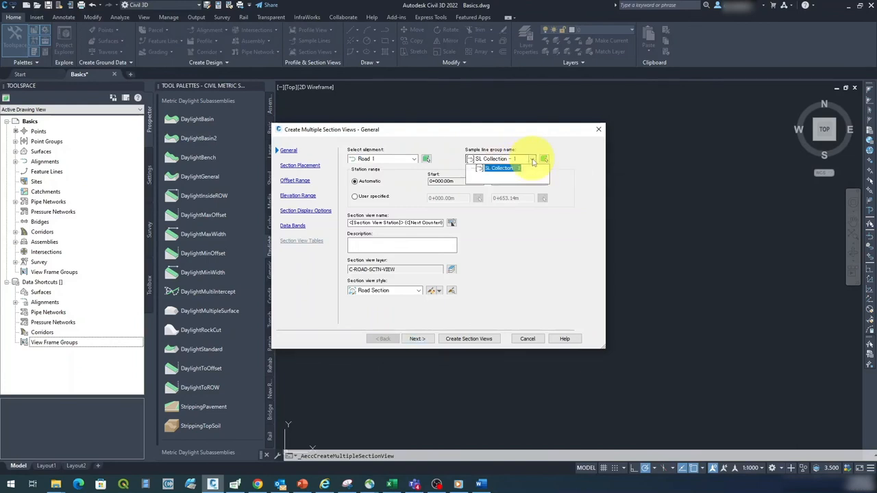
pyautogui.click(497, 169)
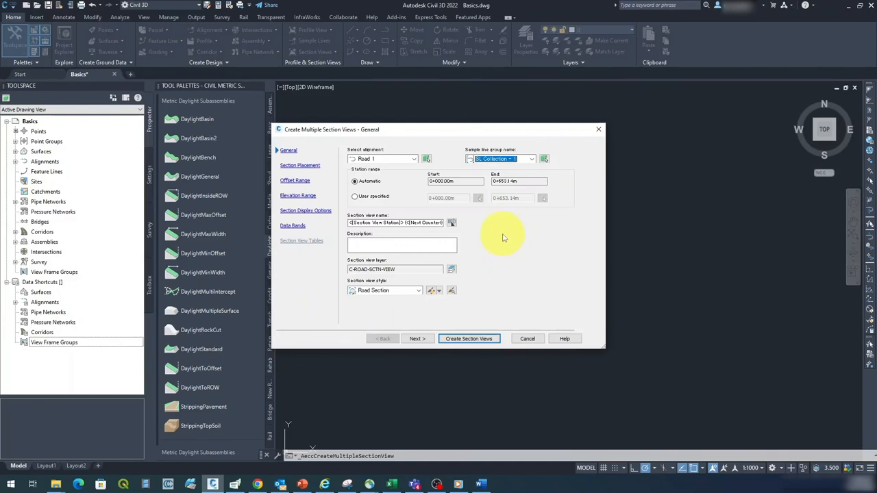
pyautogui.click(469, 339)
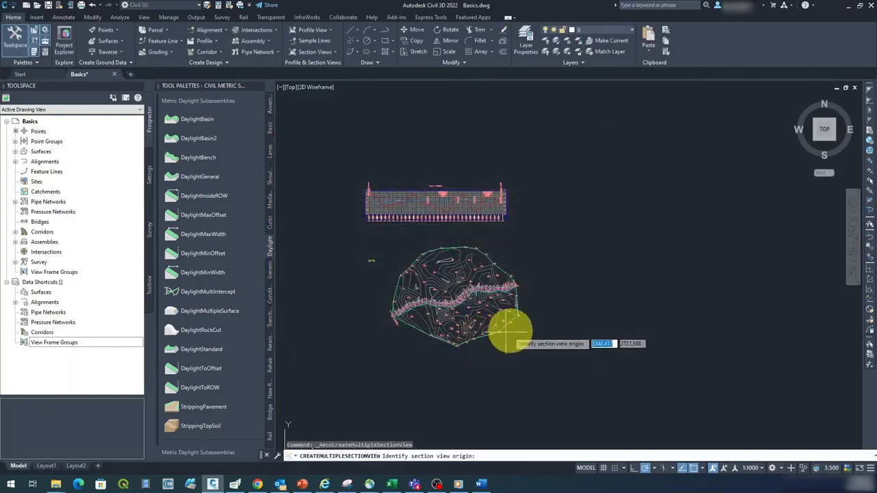
pyautogui.click(581, 197)
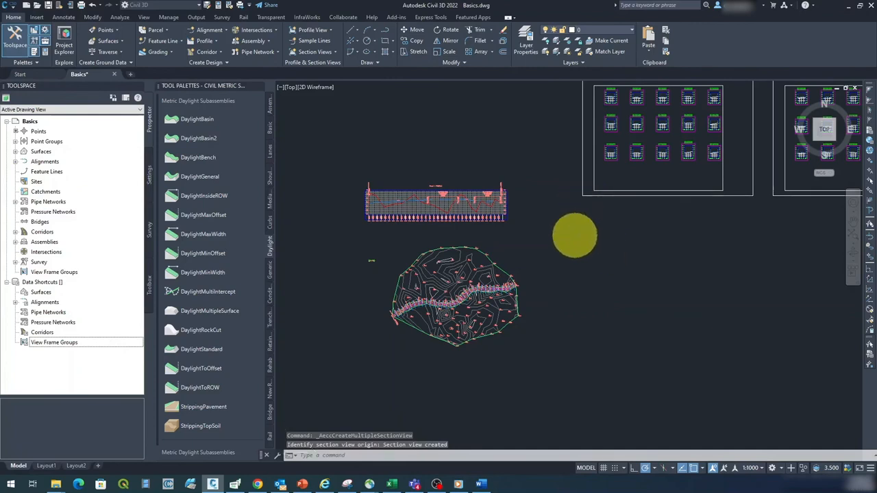
# Examine the cross-section view at station 0+040.00, comparing the corridor assembly and its daylight slopes with the existing ground line
pyautogui.scroll(-2, 573, 235)
pyautogui.moveTo(678, 241)
pyautogui.mouseDown(button='middle')
pyautogui.moveTo(571, 352)
pyautogui.moveTo(587, 327)
pyautogui.mouseUp(button='middle')
pyautogui.scroll(5, 534, 248)
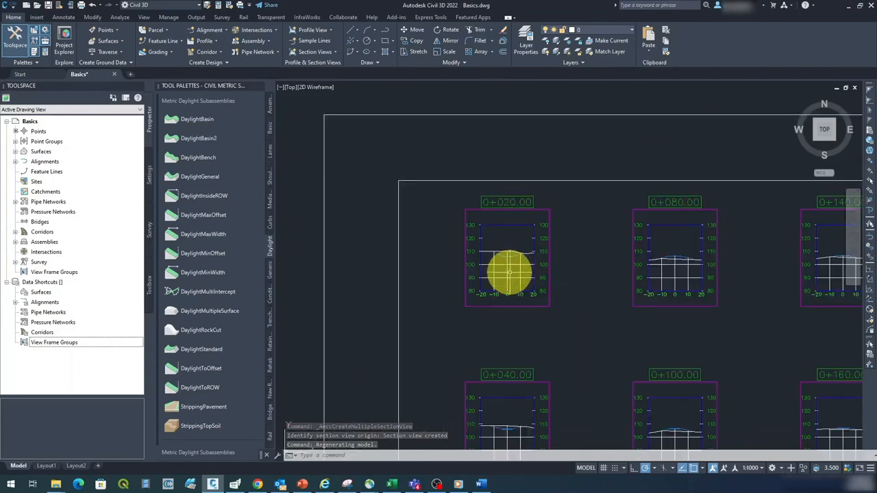
pyautogui.moveTo(573, 307); pyautogui.dragTo(598, 236, button='middle')
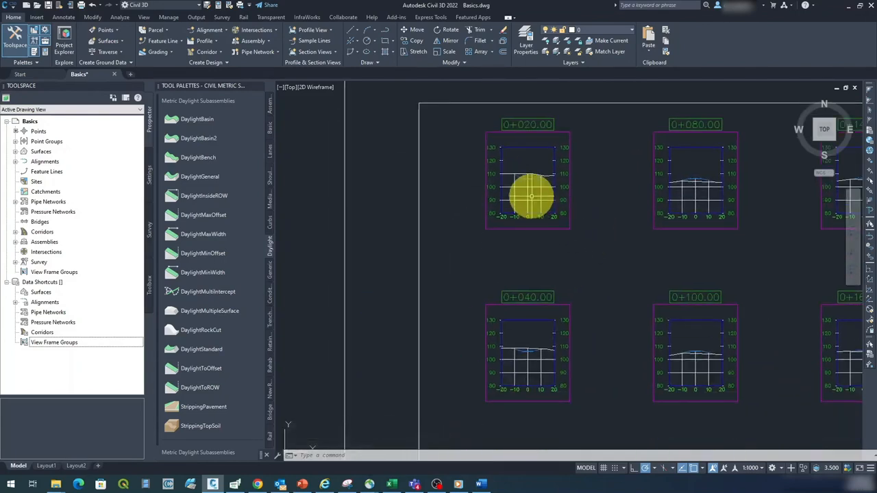
pyautogui.scroll(4, 533, 348)
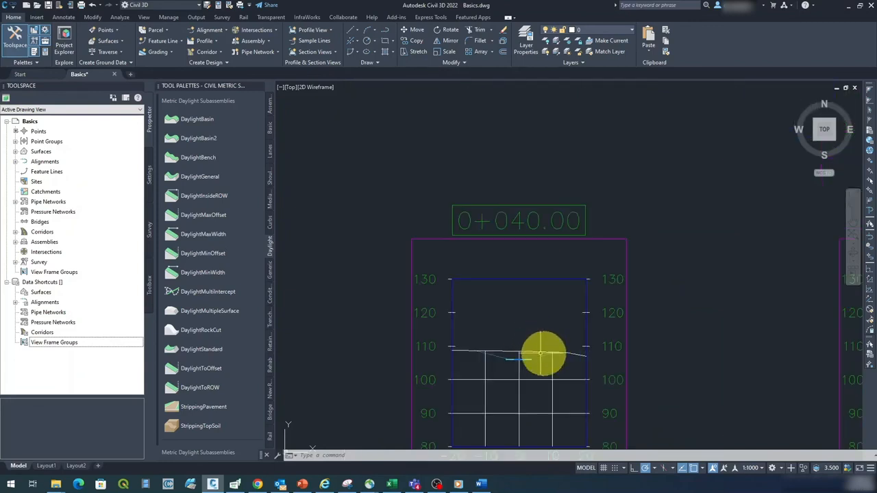
pyautogui.moveTo(649, 343); pyautogui.dragTo(693, 240, button='middle')
pyautogui.scroll(4, 575, 260)
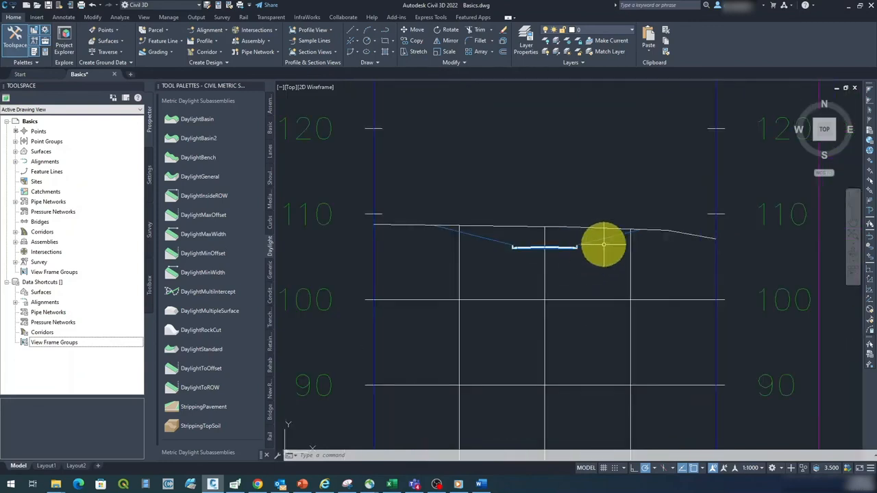
pyautogui.scroll(2, 576, 250)
pyautogui.scroll(-4, 577, 249)
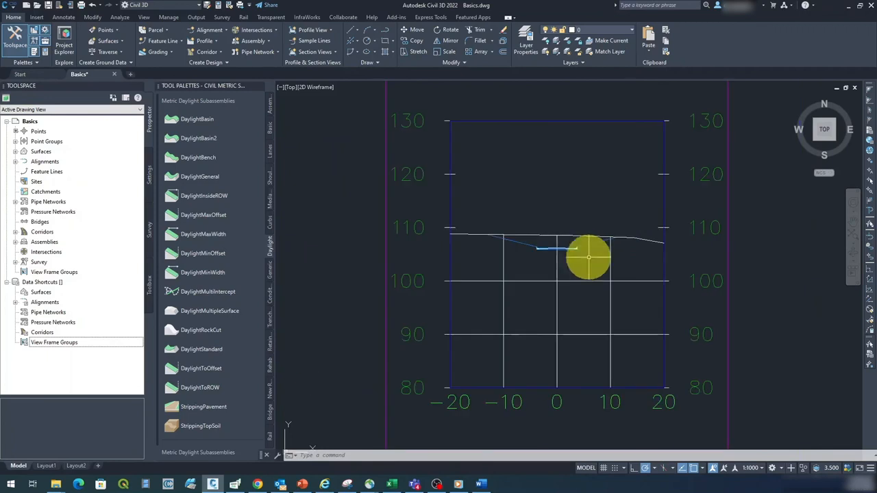
# Examine the road assembly and daylight slopes in the section view at station 0+100.00, and review the overall layout of section sheets
pyautogui.scroll(-4, 698, 290)
pyautogui.moveTo(699, 276); pyautogui.dragTo(421, 318, button='middle')
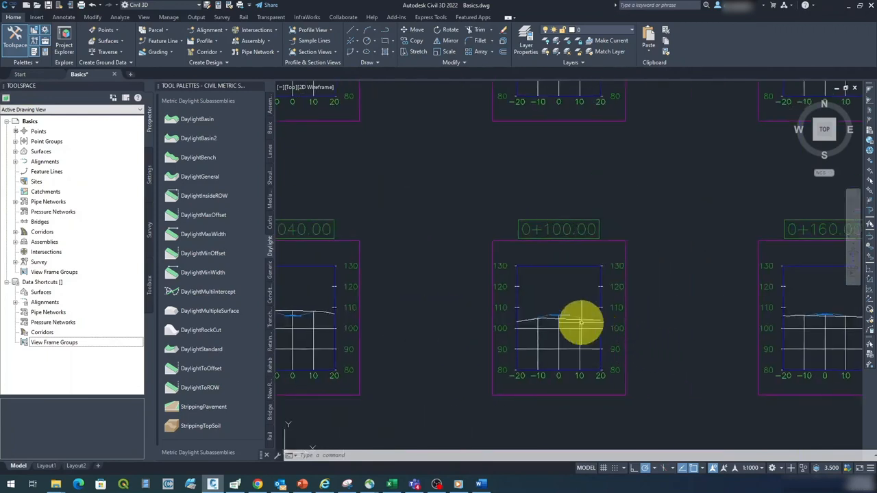
pyautogui.scroll(8, 575, 321)
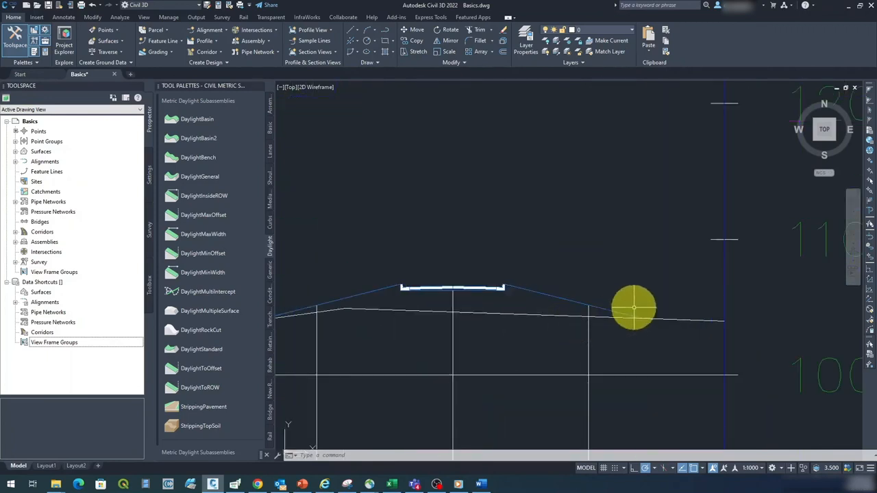
pyautogui.scroll(4, 444, 302)
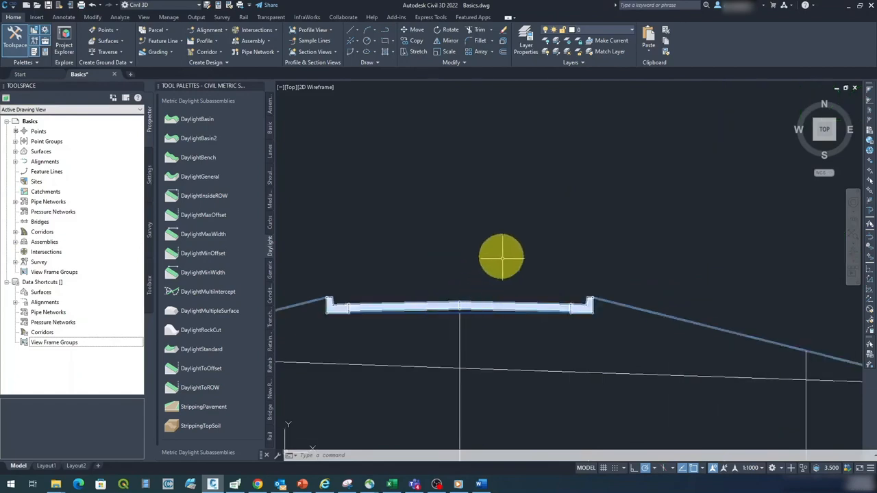
pyautogui.scroll(-6, 483, 256)
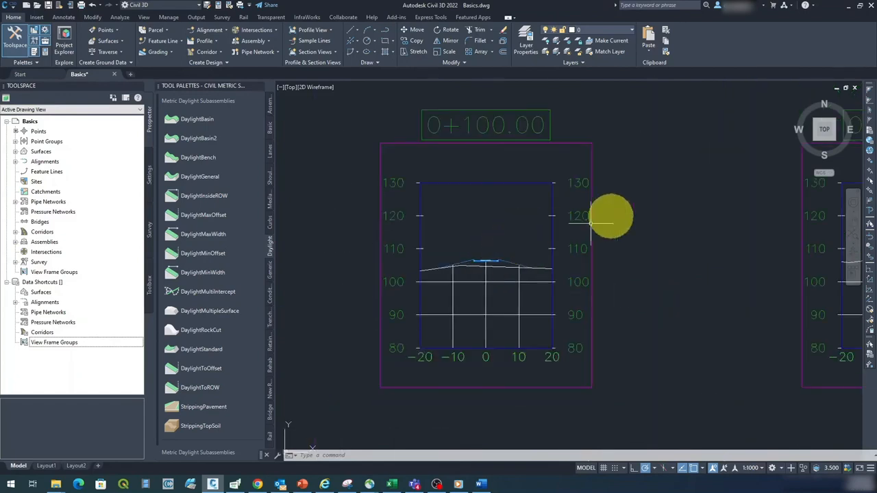
pyautogui.scroll(-8, 538, 215)
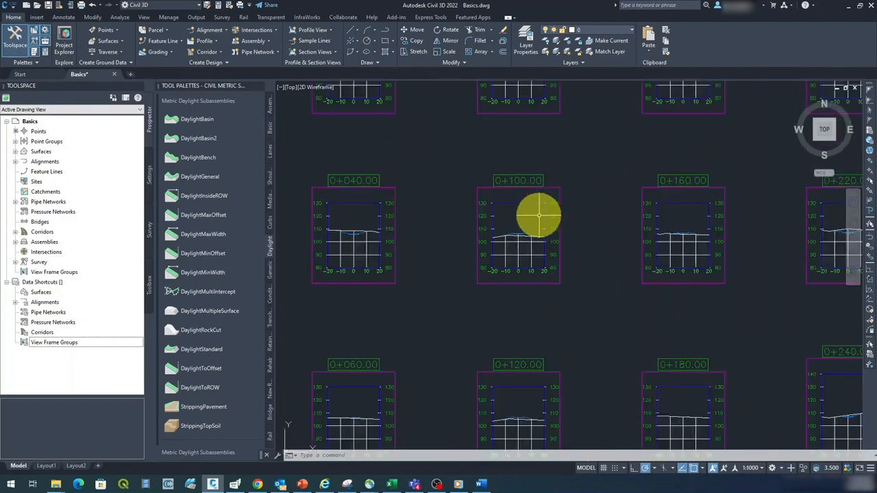
pyautogui.scroll(-2, 560, 291)
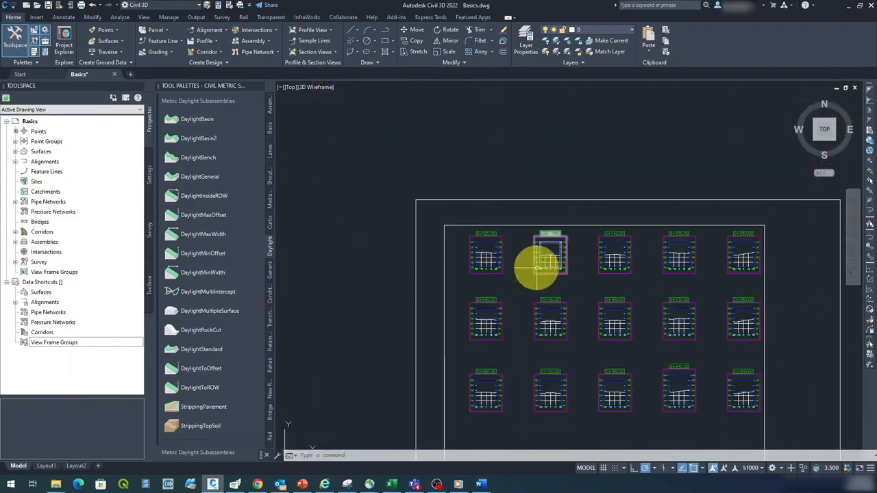
pyautogui.moveTo(605, 306); pyautogui.dragTo(531, 240, button='middle')
pyautogui.scroll(-6, 526, 244)
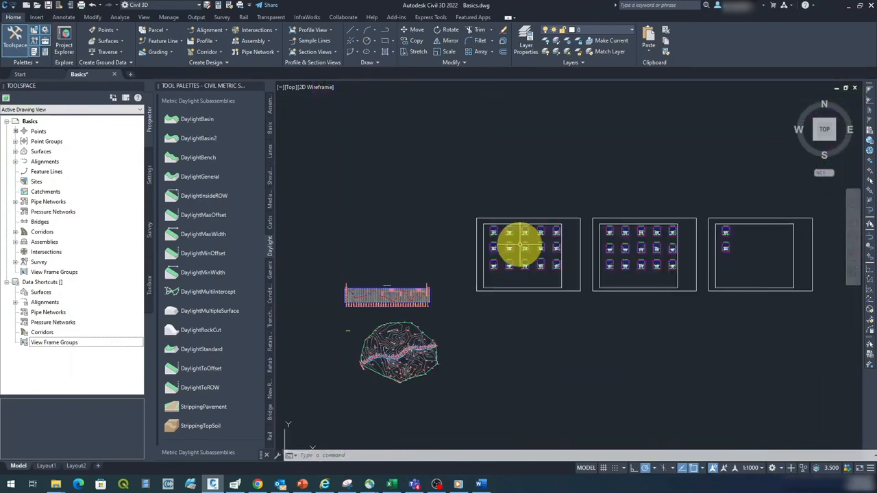
pyautogui.click(437, 484)
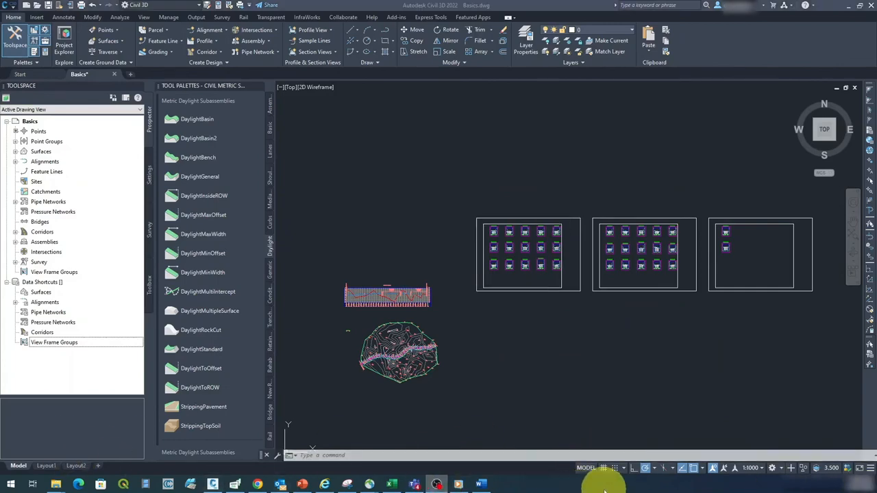